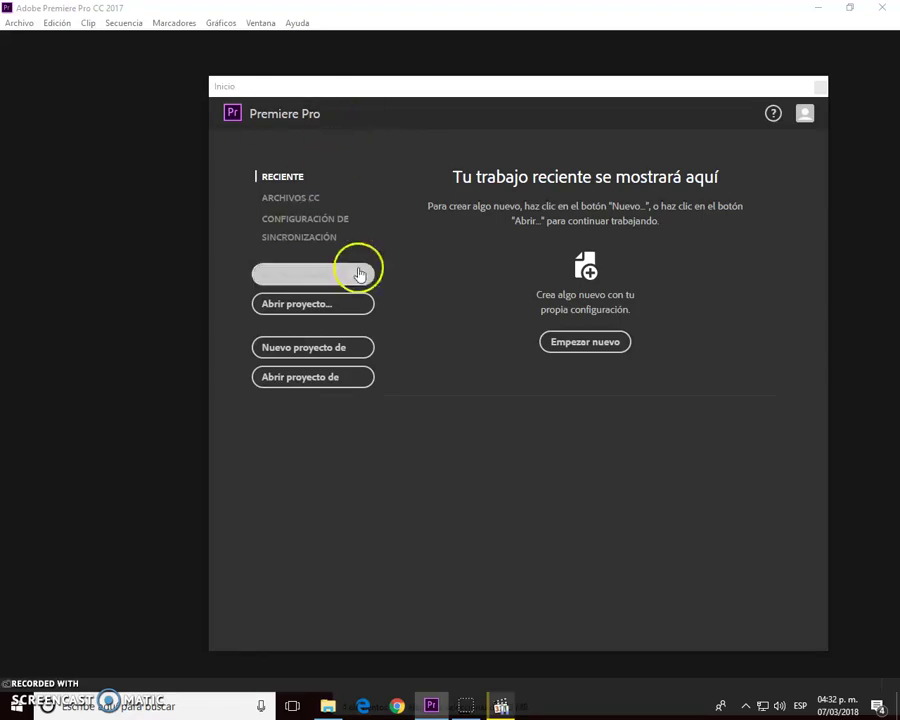
Create a new project named 'try', stored in a new 'caminado' folder on the Escritorio
left_click(326, 280)
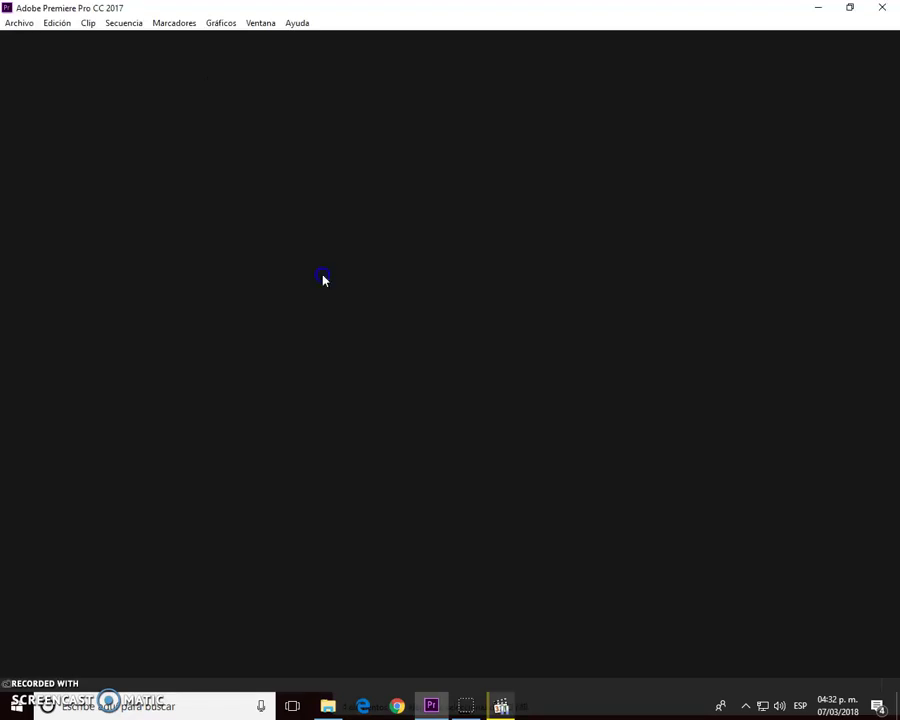
left_click_drag(290, 145, 326, 145)
type("try")
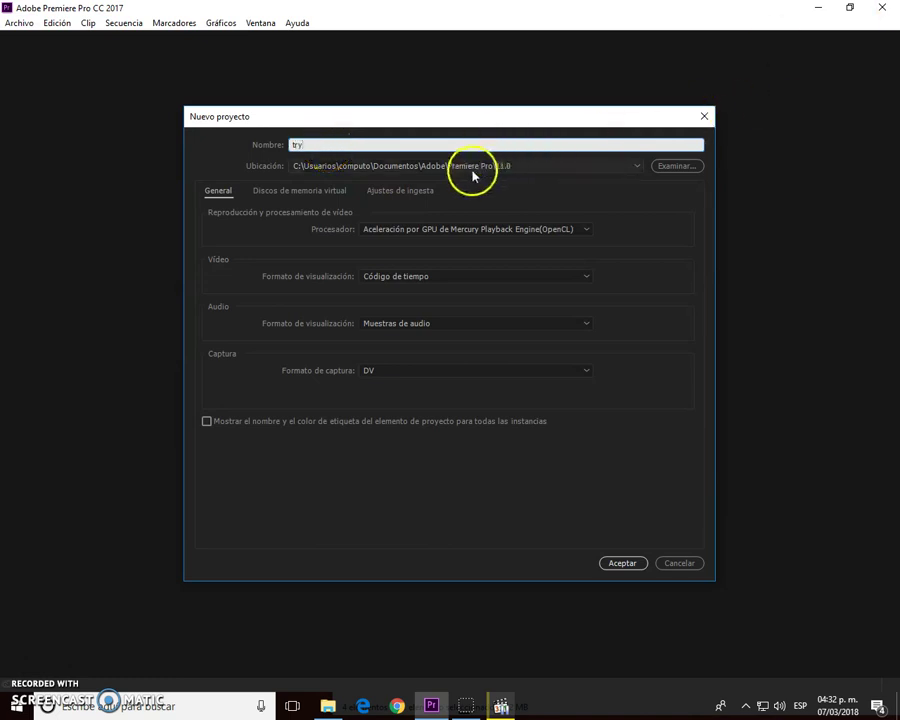
left_click(669, 170)
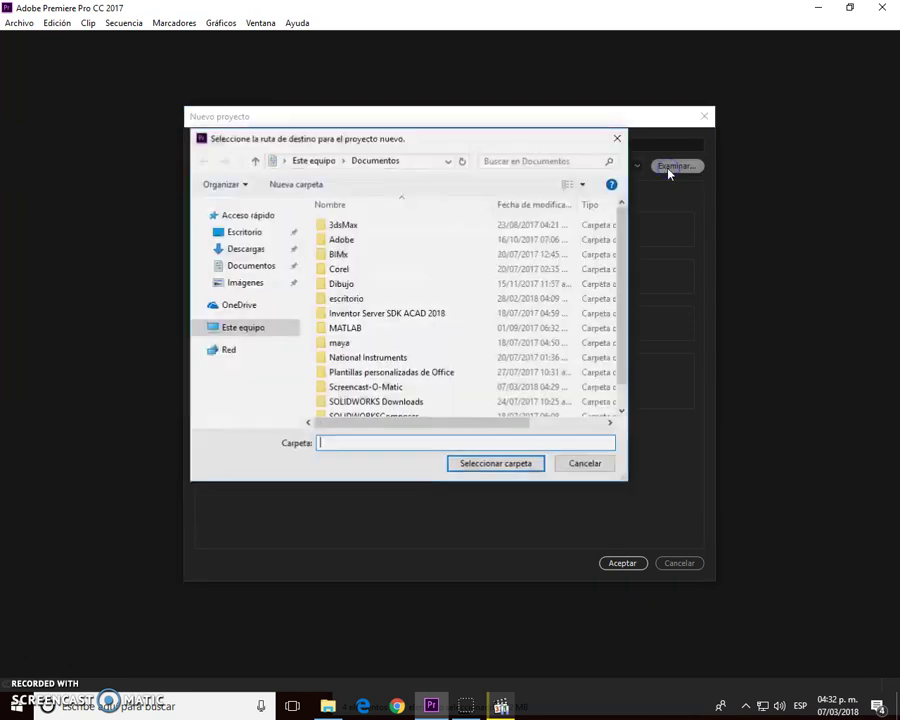
left_click(250, 233)
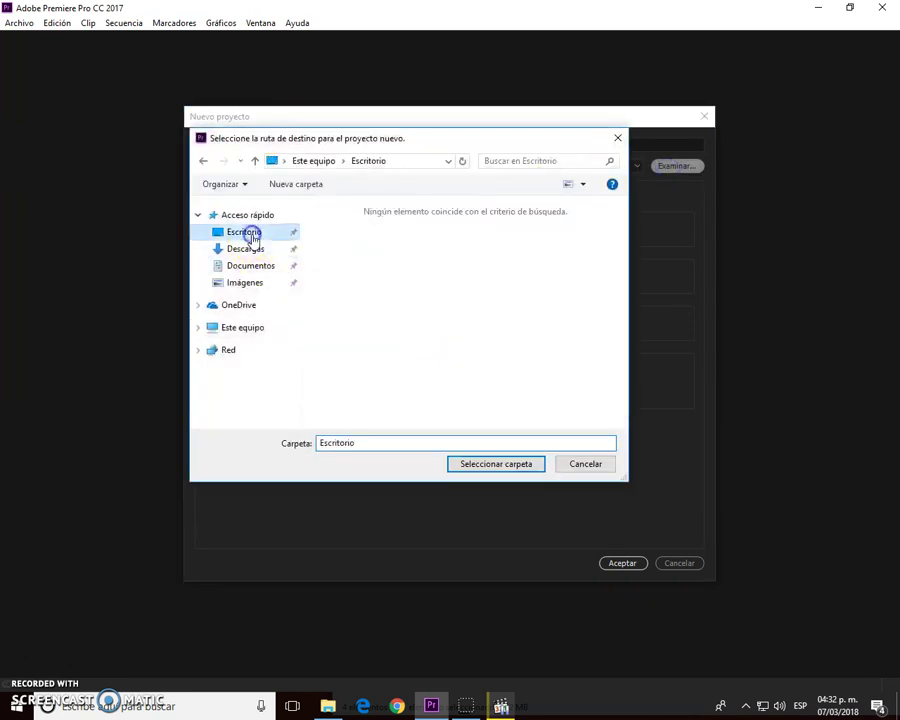
right_click(372, 273)
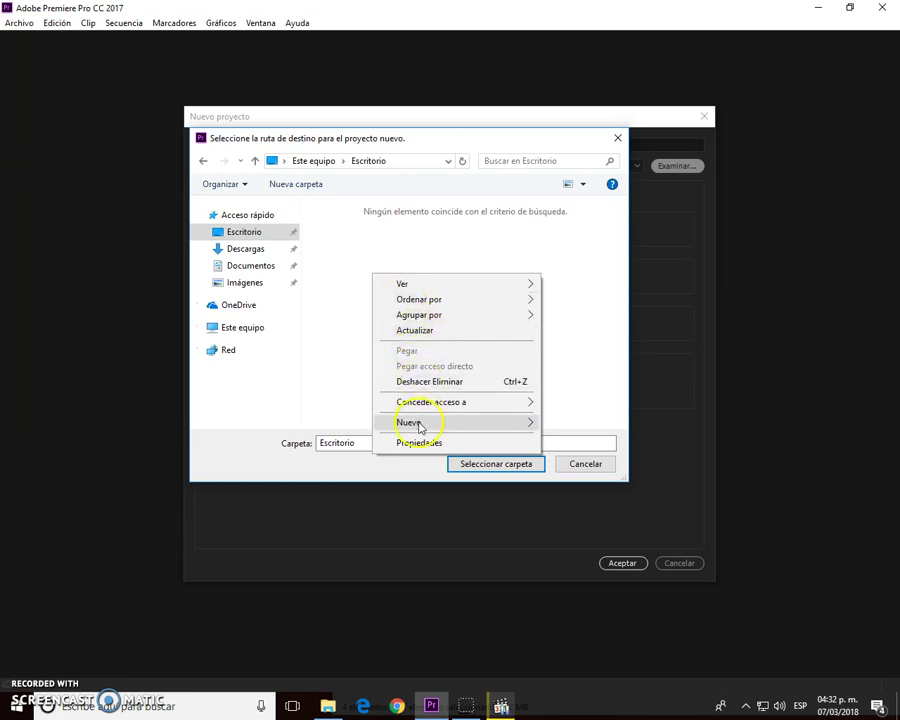
mouse_move(420, 428)
left_click(616, 425)
type("caminado")
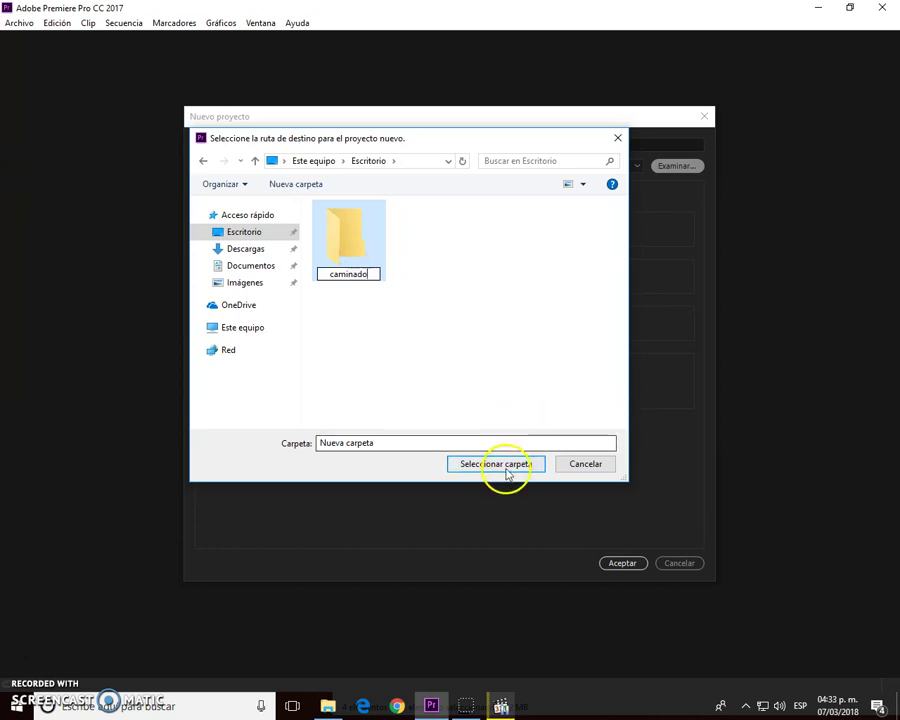
left_click(502, 464)
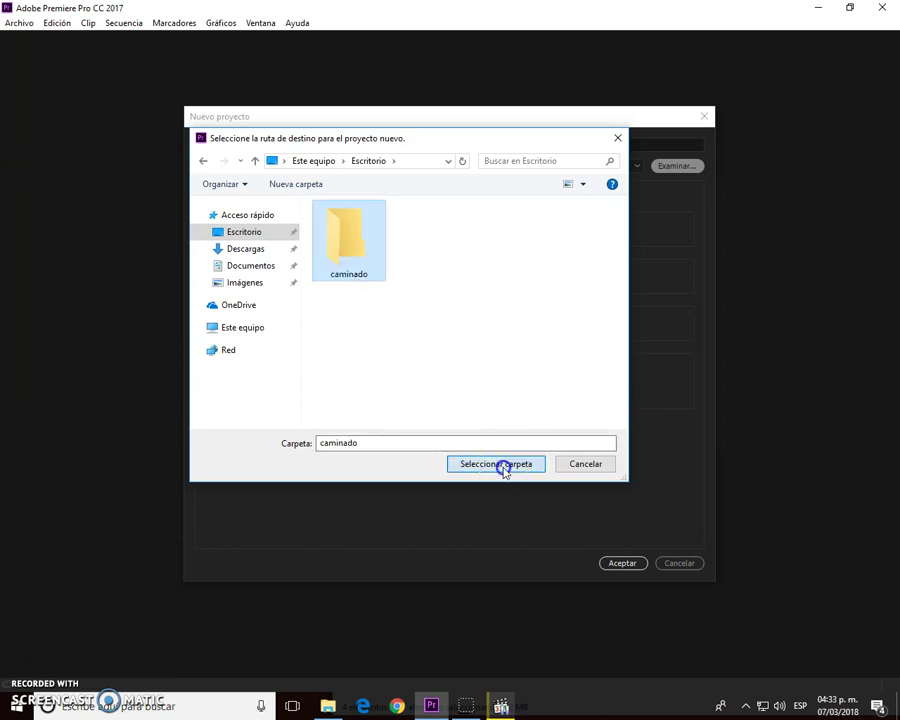
left_click(518, 466)
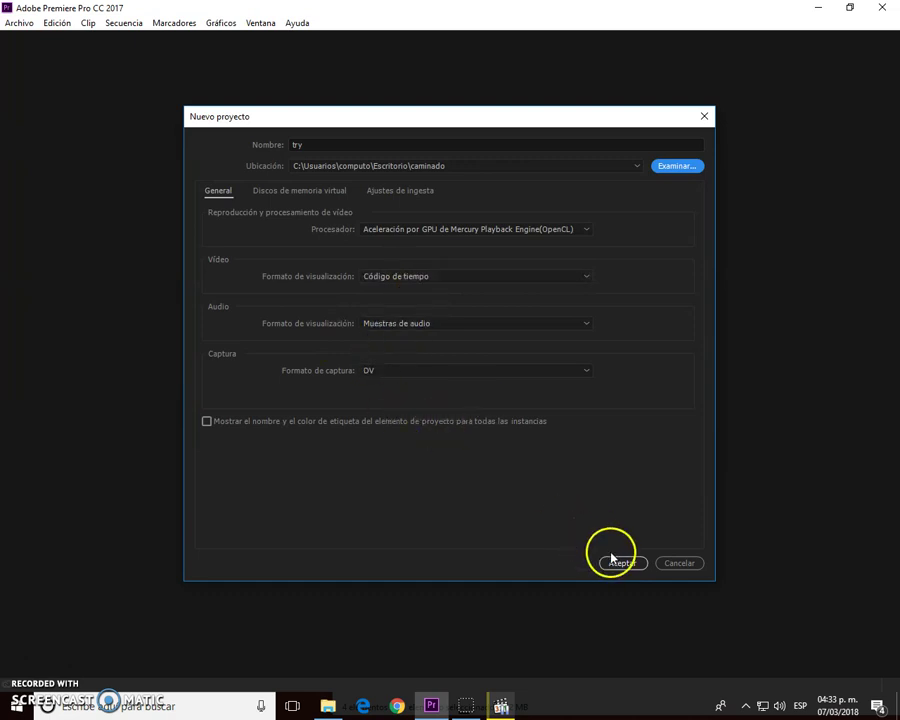
left_click(617, 564)
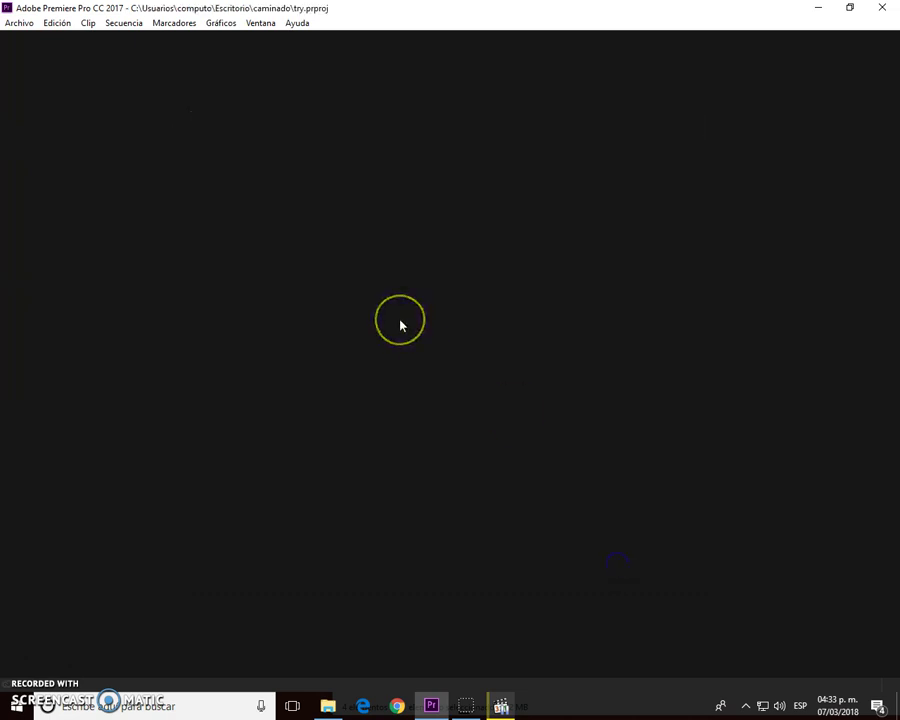
Let try.prproj finish loading into the Edición workspace
left_click(248, 134)
left_click(325, 28)
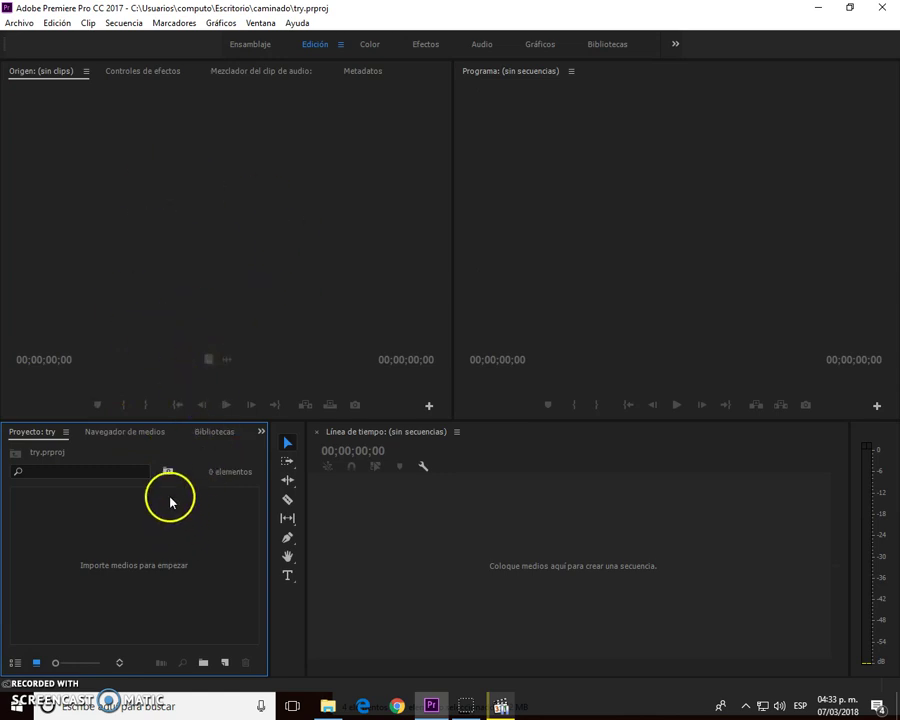
Import Walk Reference 10.mp4 from the Descargas folder through Archivo > Importar
double_click(91, 510)
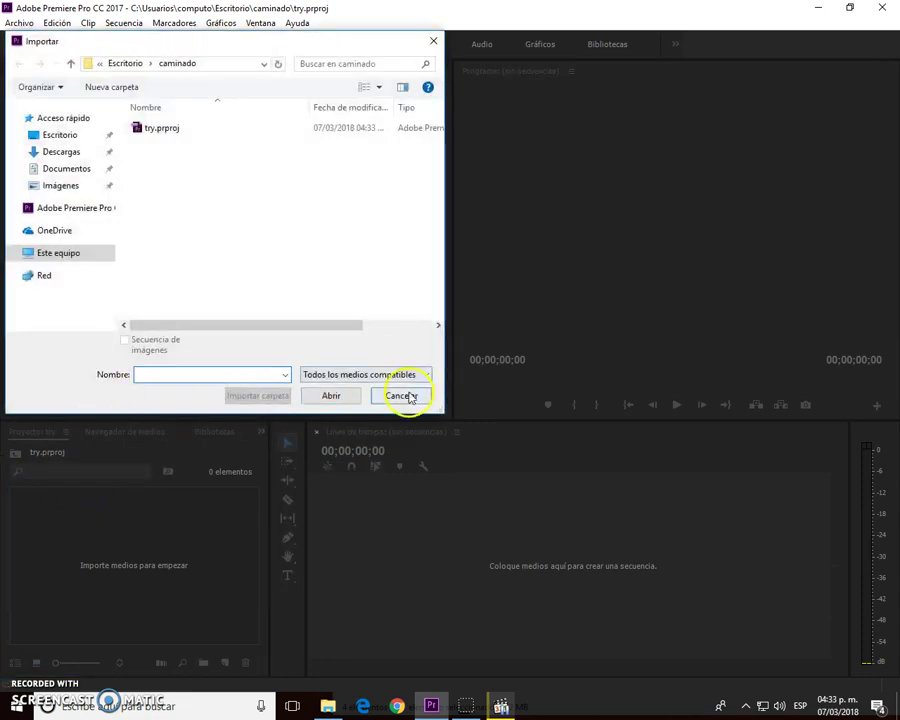
left_click(401, 395)
left_click(19, 22)
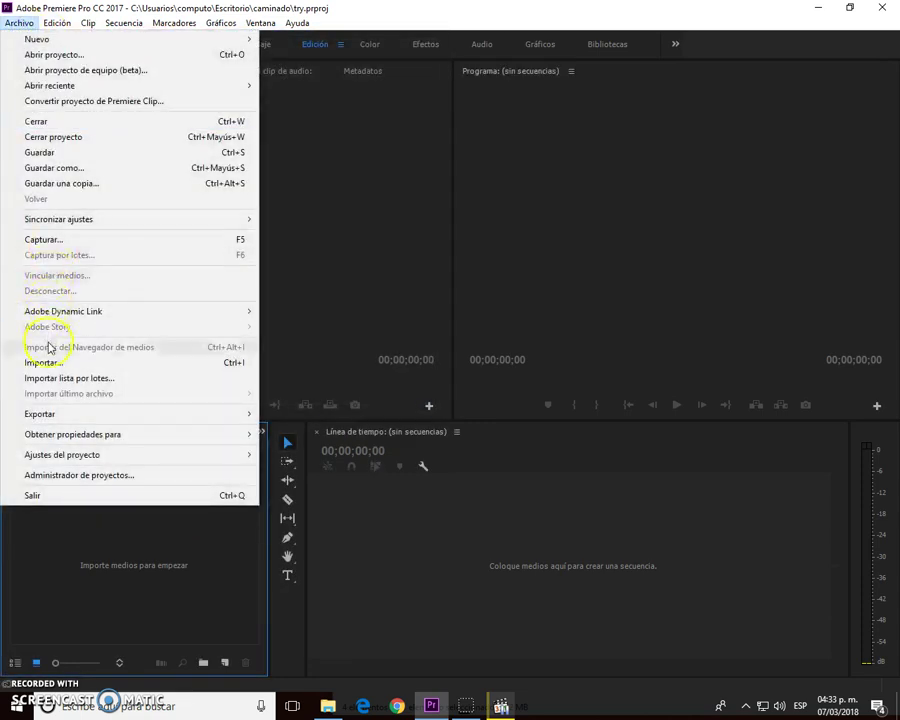
left_click(246, 362)
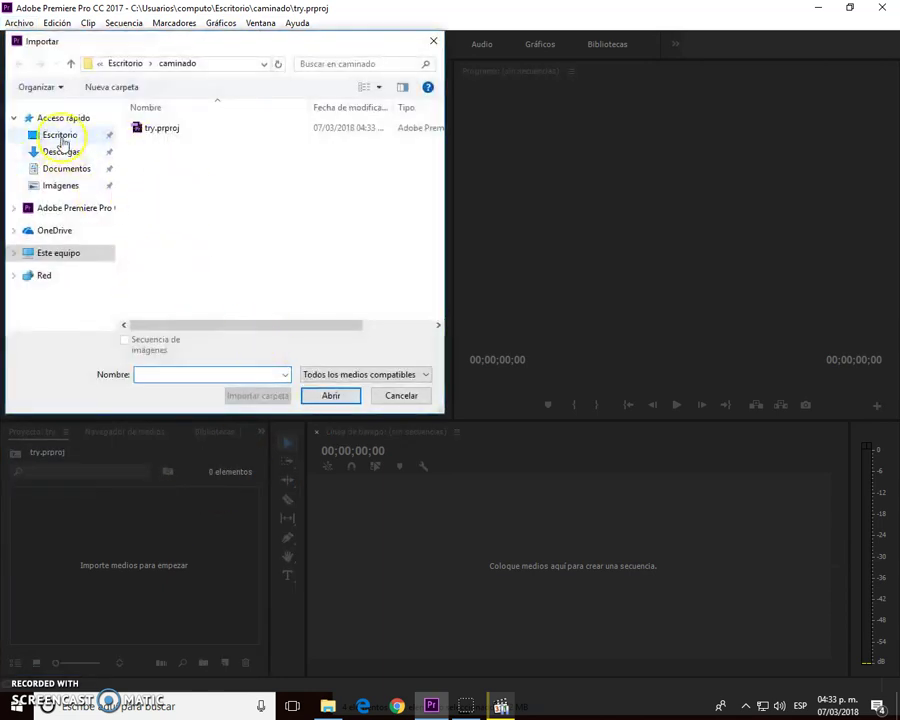
left_click(60, 134)
left_click(62, 151)
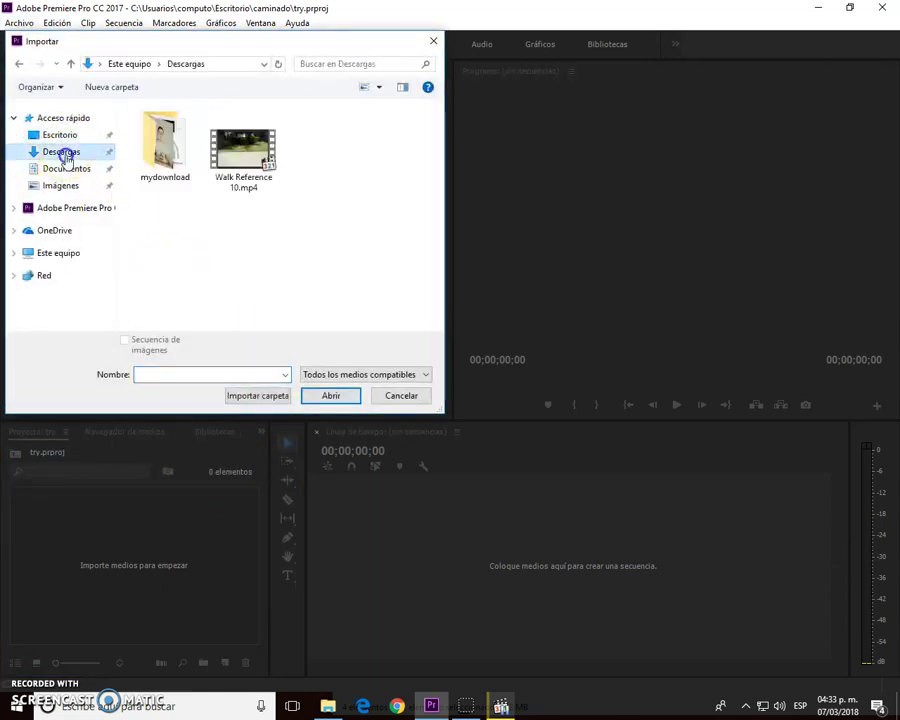
left_click(243, 157)
left_click(329, 404)
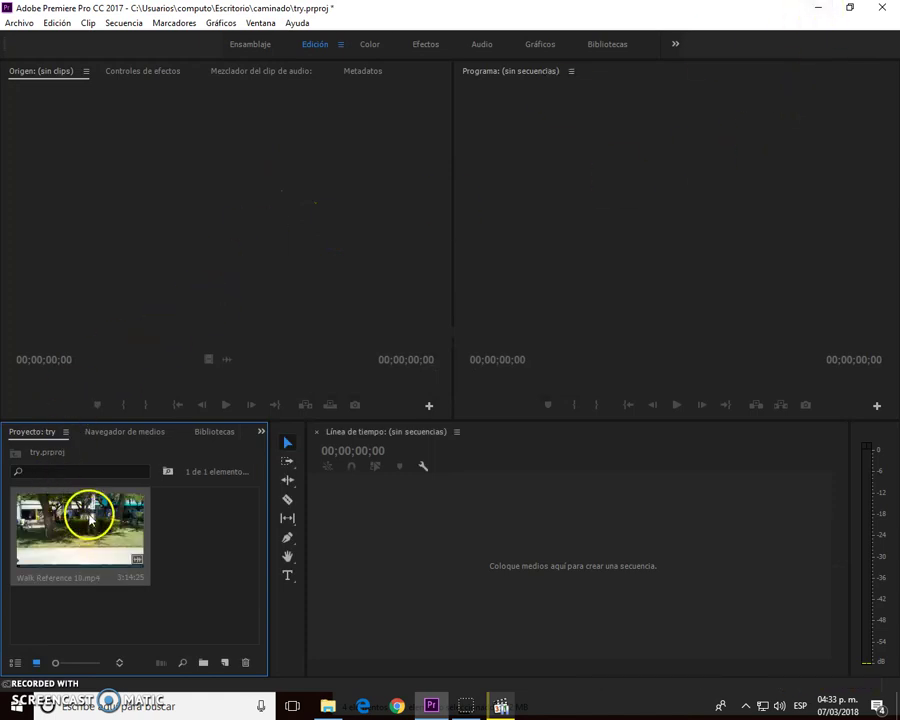
Copy Walk Reference 10.mp4 from Descargas and paste it into the caminado folder
left_click(19, 22)
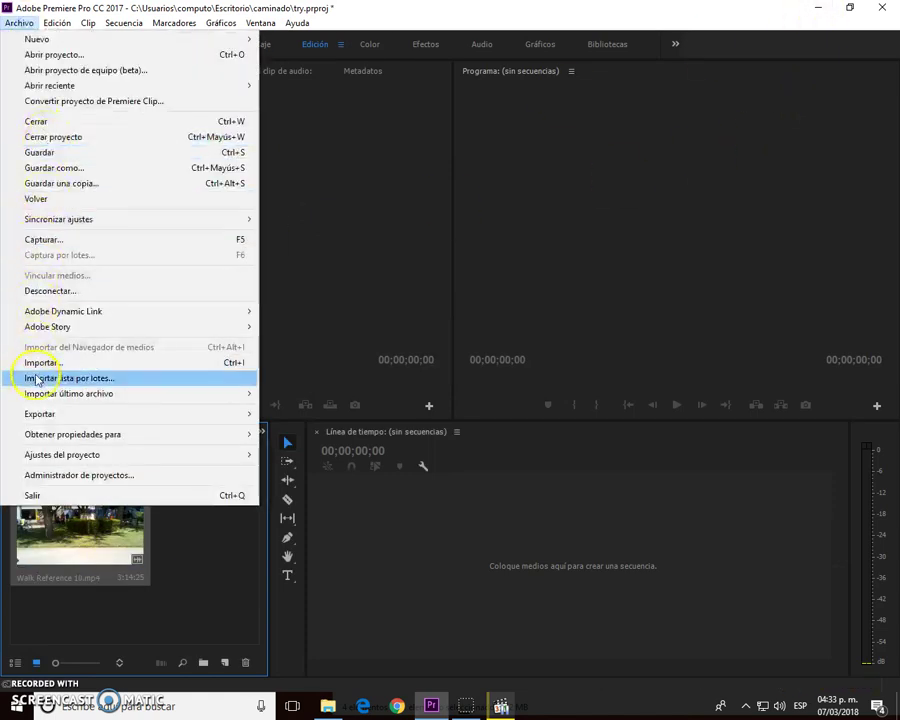
left_click(43, 365)
left_click_drag(243, 158, 66, 138)
left_click(66, 138)
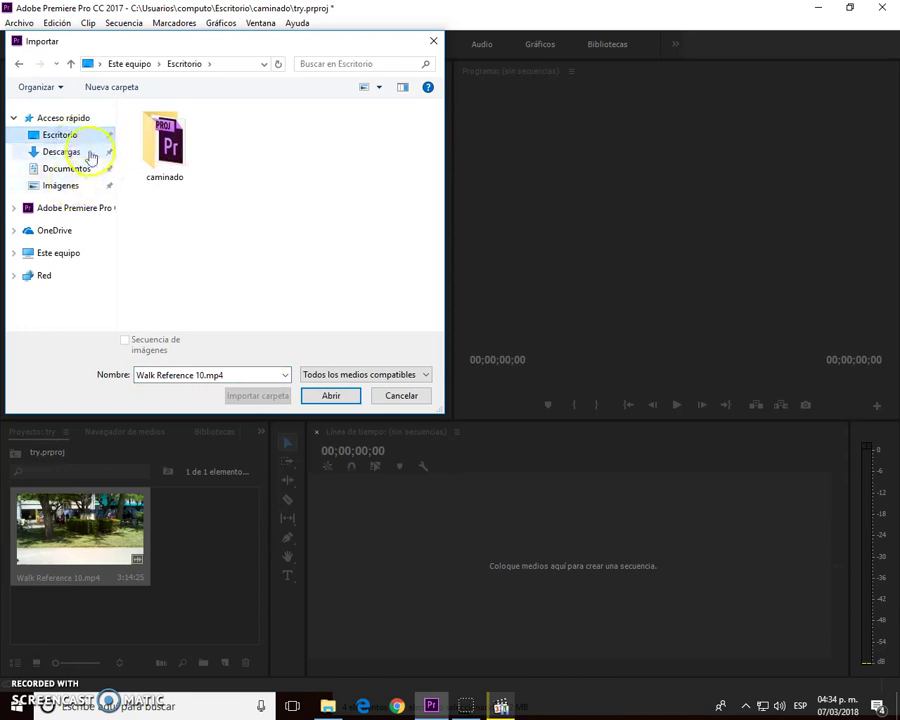
left_click(62, 152)
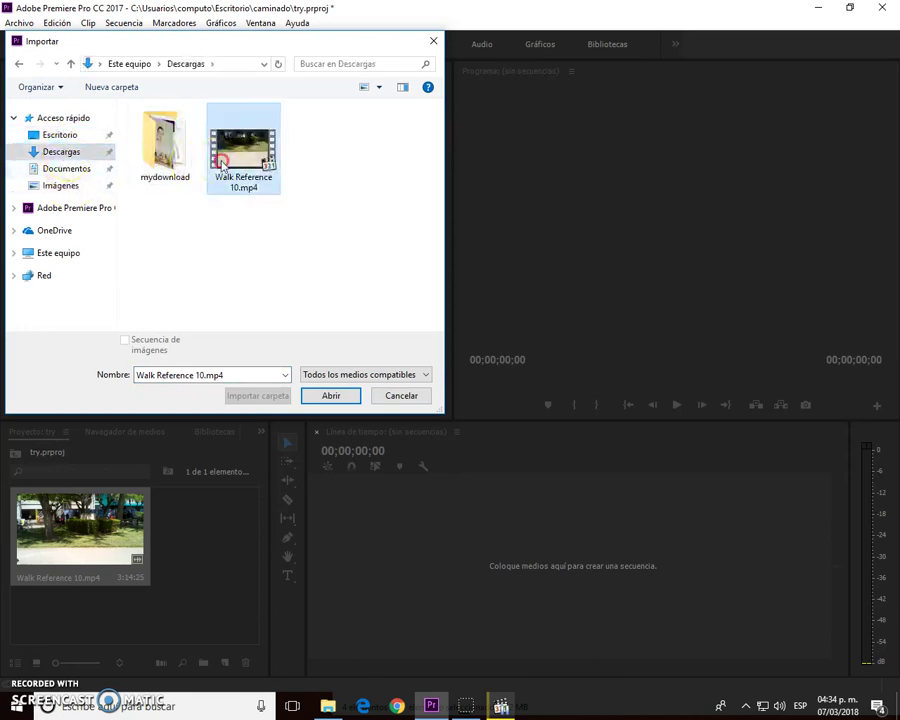
right_click(222, 163)
left_click(257, 407)
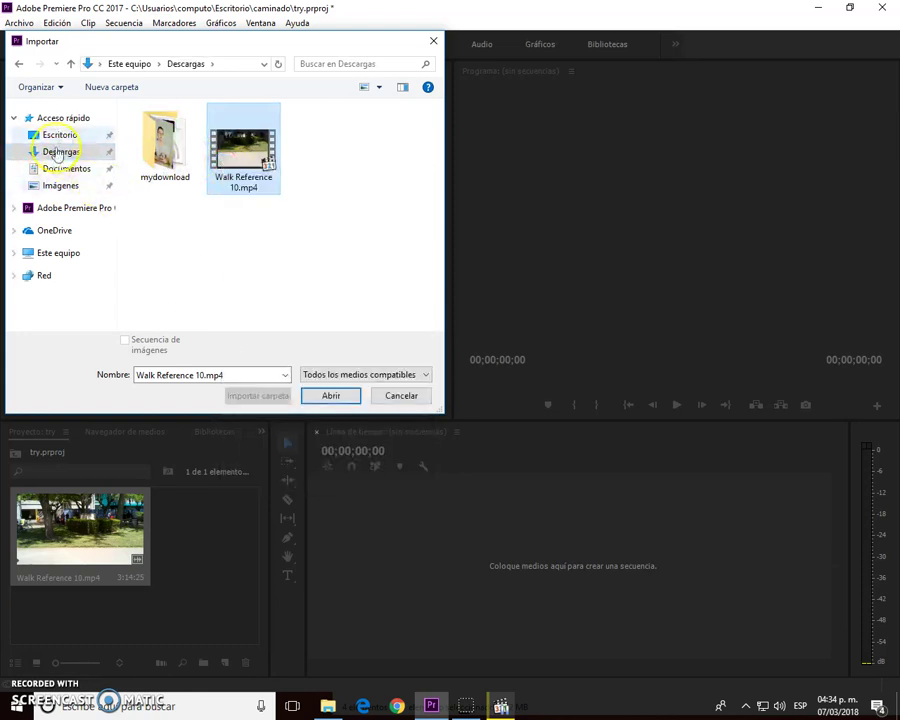
left_click(59, 134)
double_click(170, 168)
right_click(207, 185)
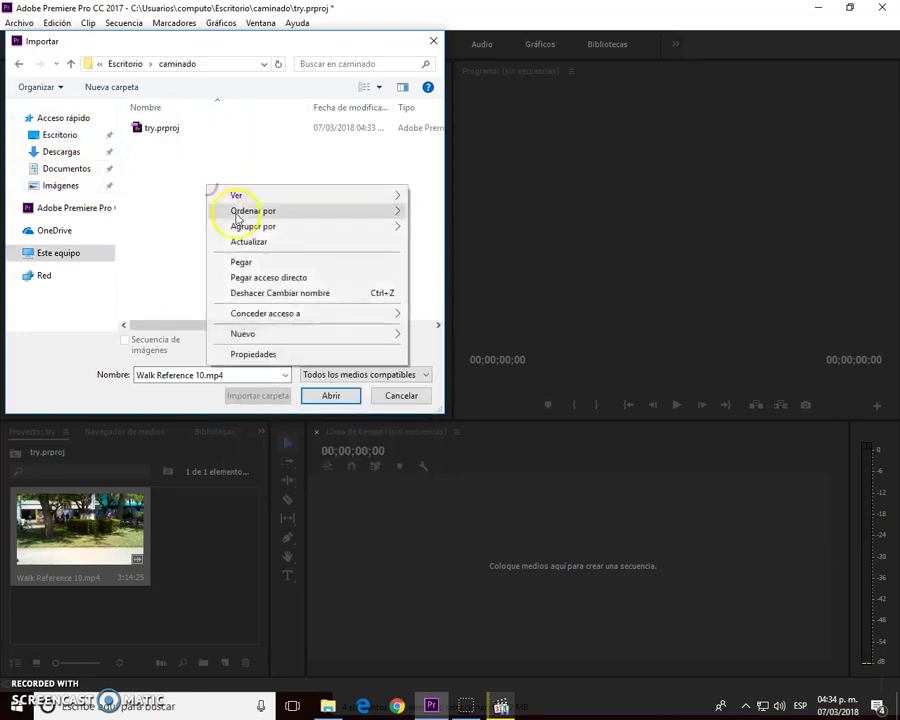
left_click(245, 263)
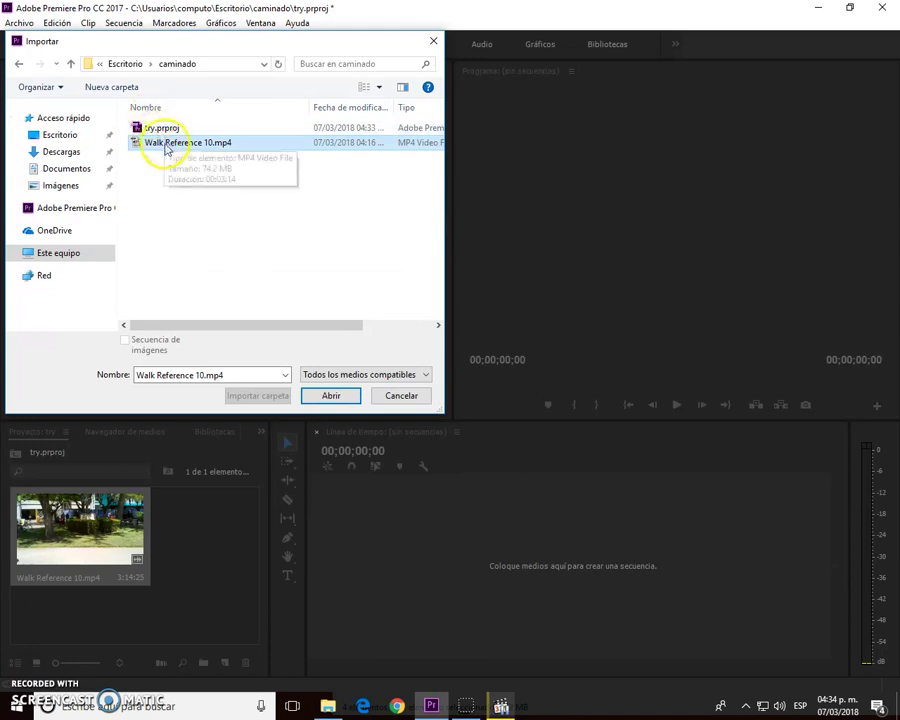
Import the caminado copy, then delete both walk clips from the project bin
left_click(331, 397)
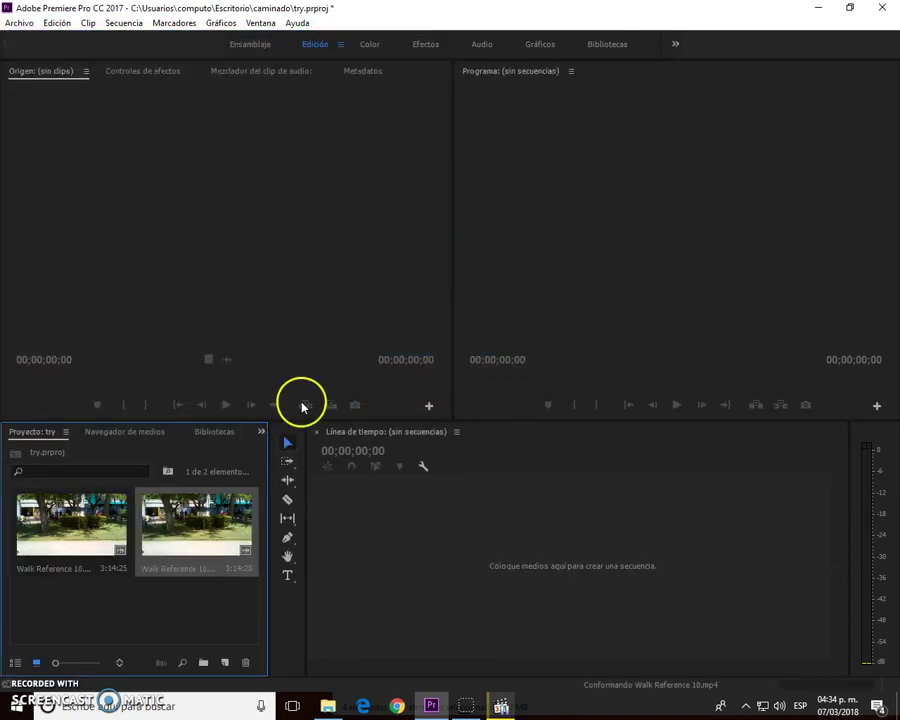
left_click(174, 540)
key("Delete")
left_click(84, 524)
key("Delete")
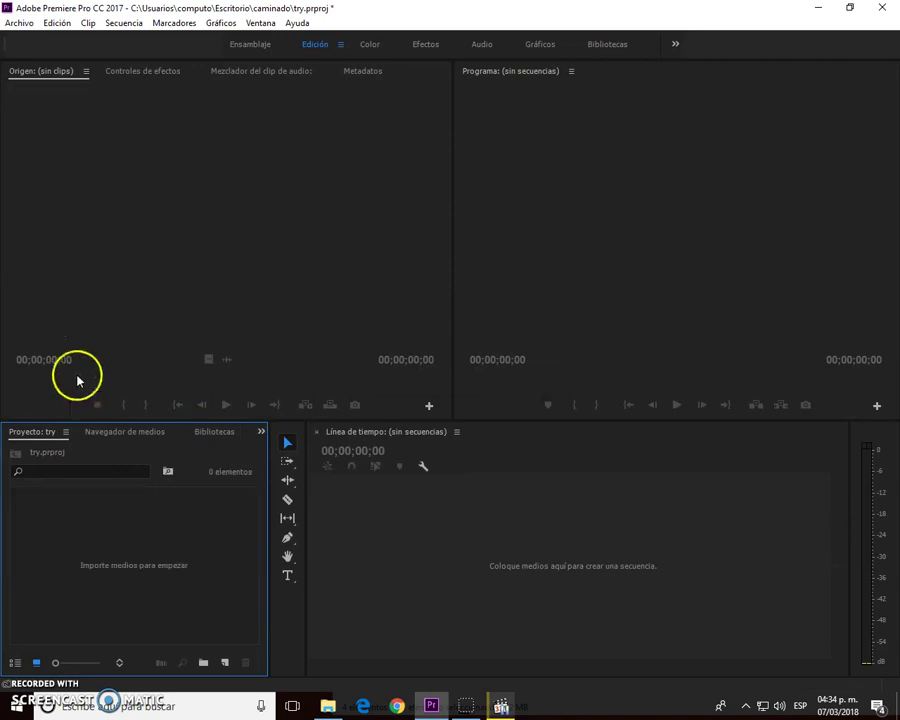
Re-import Walk Reference 10.mp4 from caminado and scrub through its frames
double_click(104, 550)
double_click(268, 158)
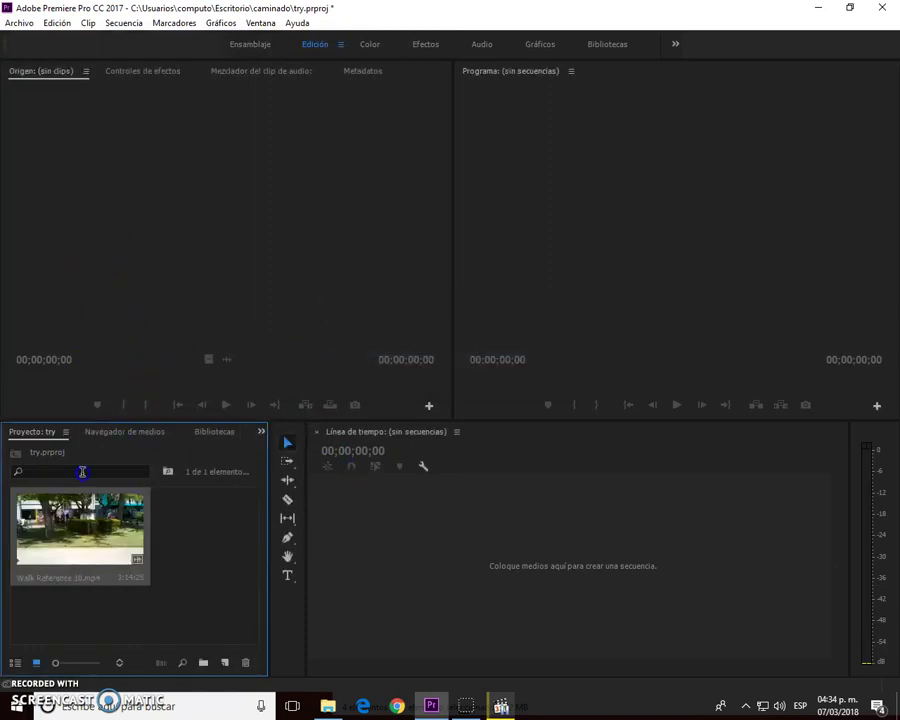
left_click_drag(52, 510, 247, 173)
Create Secuencia 01 from the DV - NTSC 'Estándar a 48 kHz' preset
left_click(128, 23)
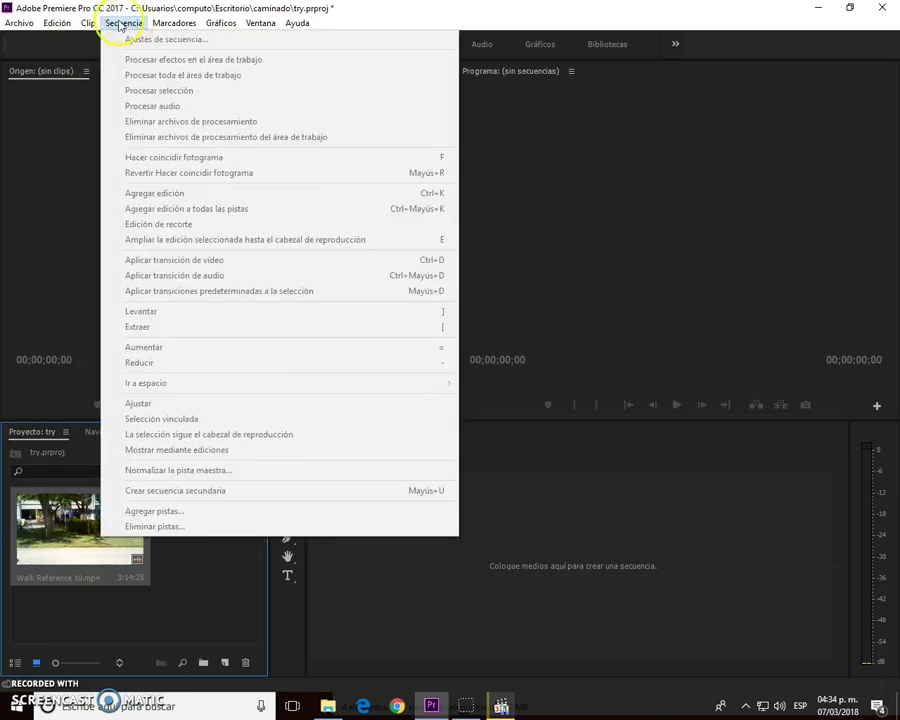
mouse_move(30, 40)
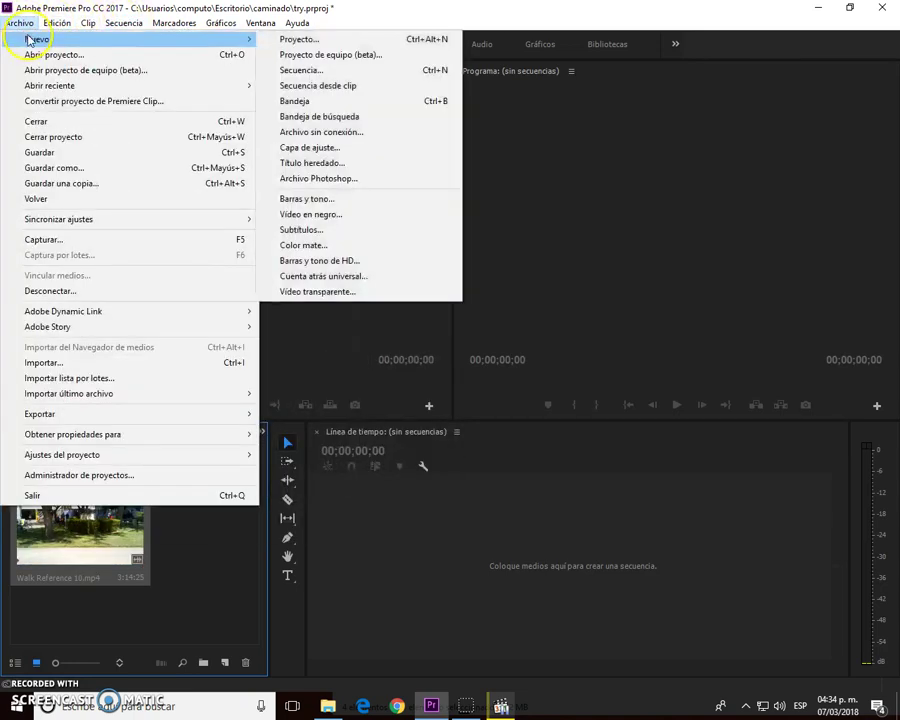
left_click(311, 70)
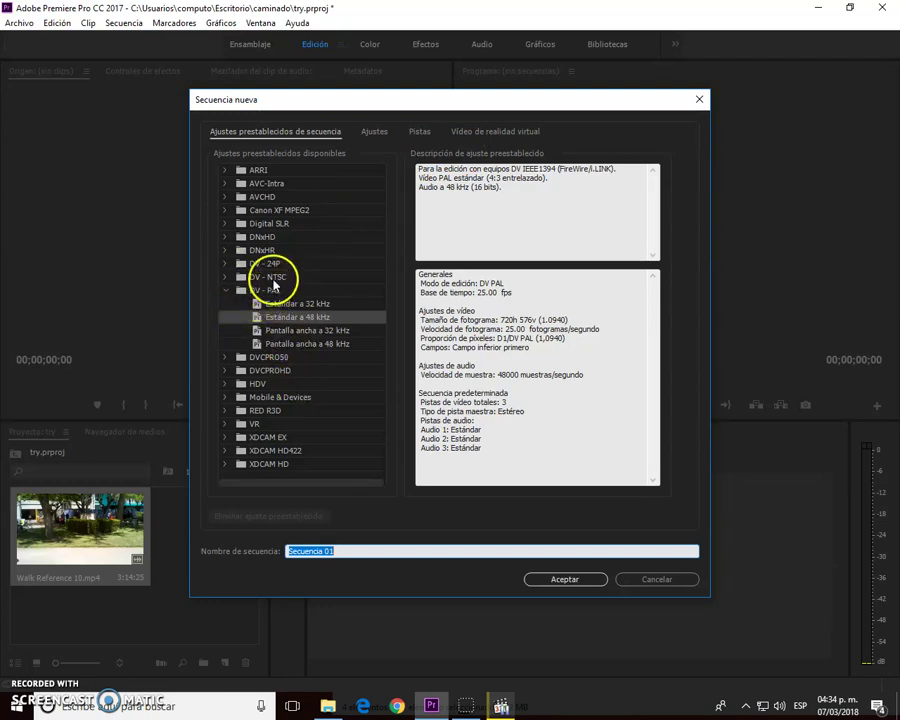
left_click(273, 281)
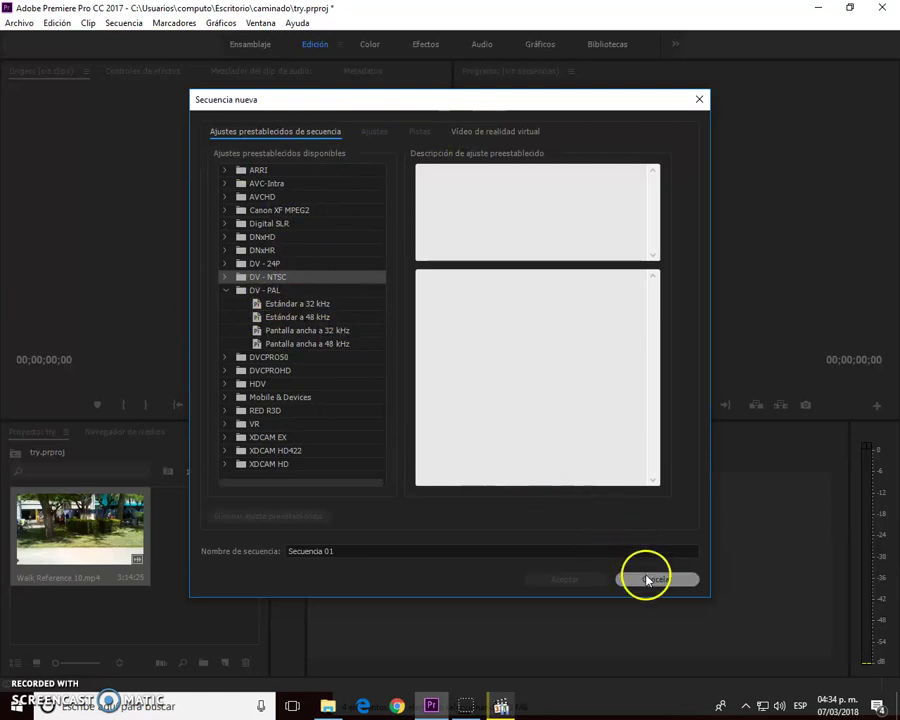
left_click(327, 250)
left_click(492, 133)
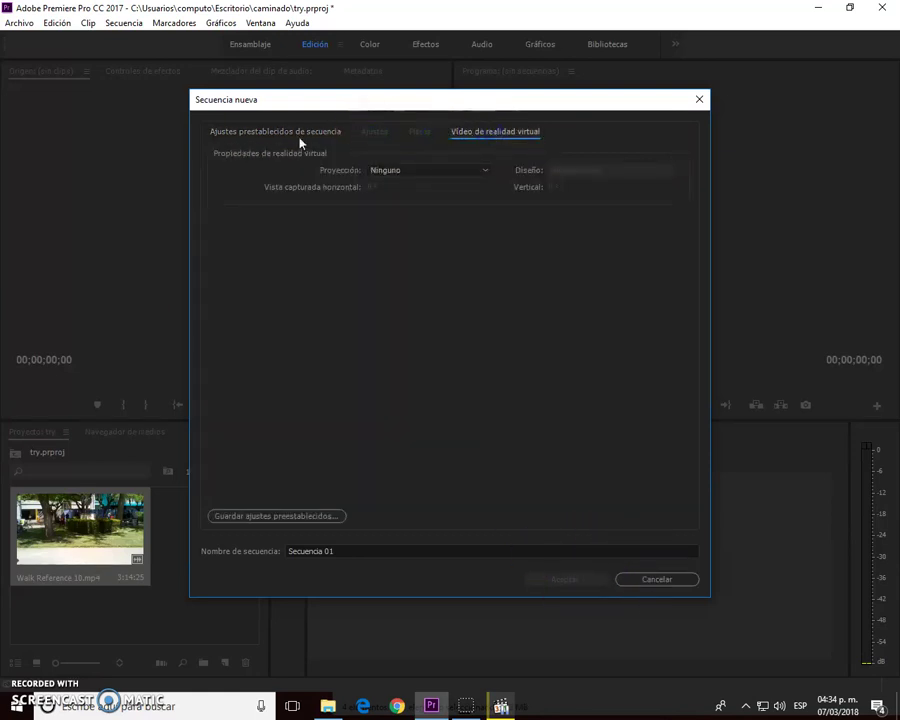
left_click(300, 135)
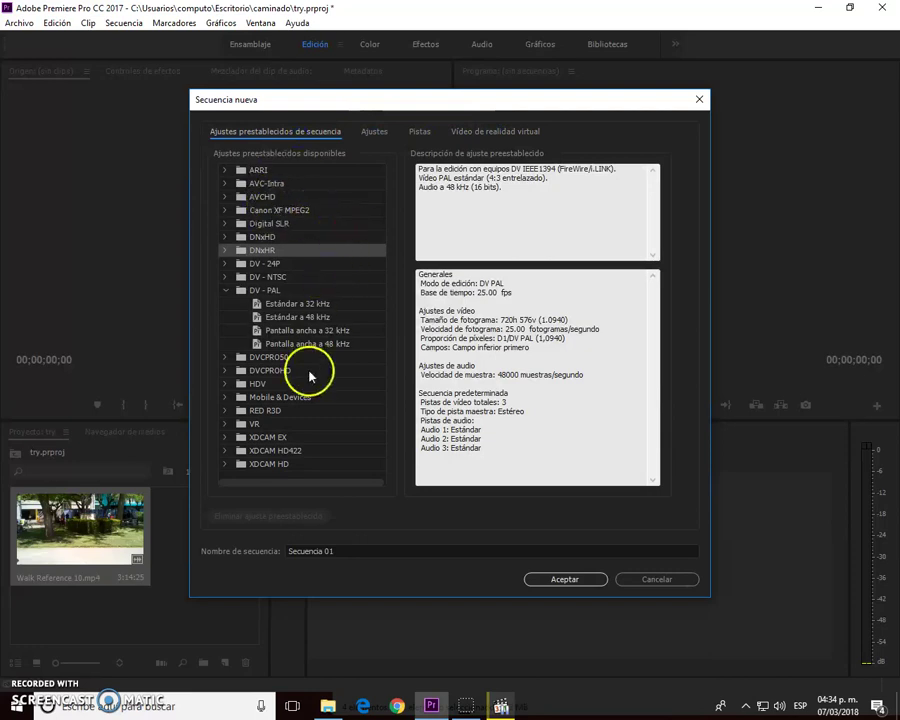
left_click(224, 277)
left_click(224, 277)
left_click(224, 277)
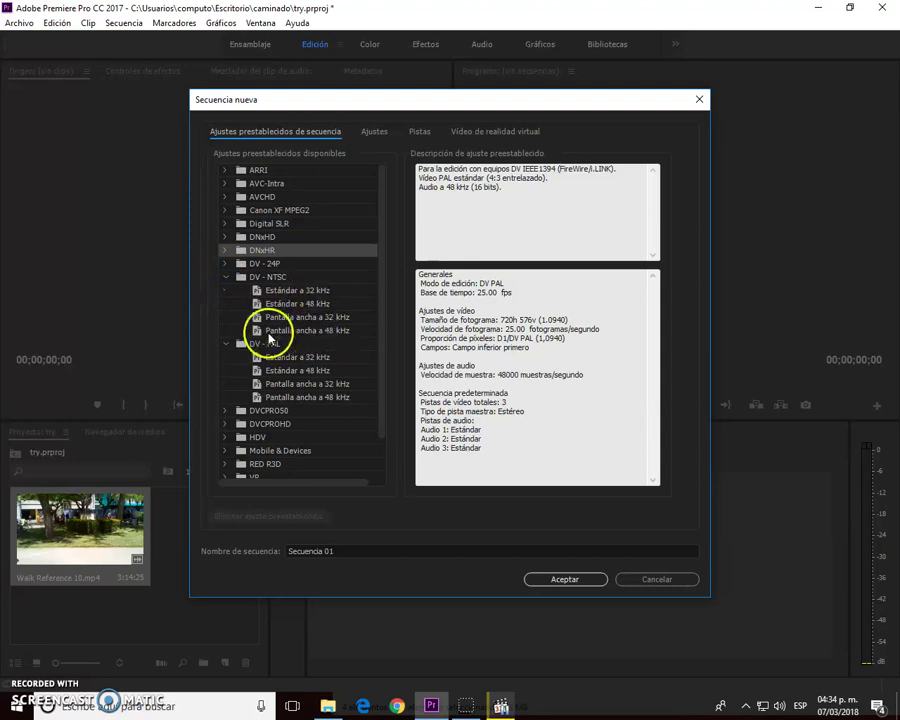
left_click(305, 306)
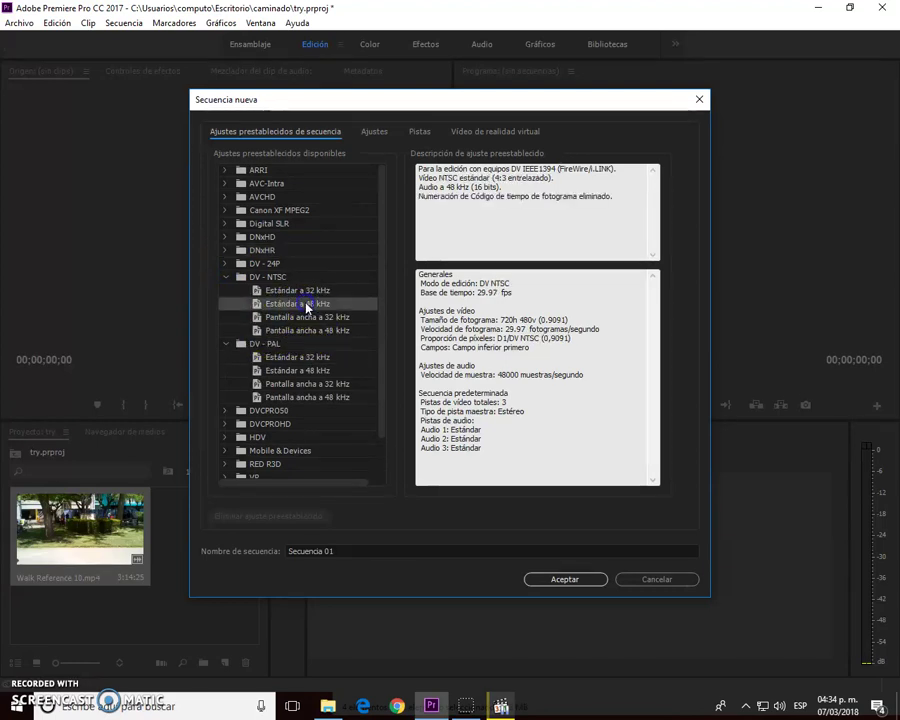
left_click(561, 578)
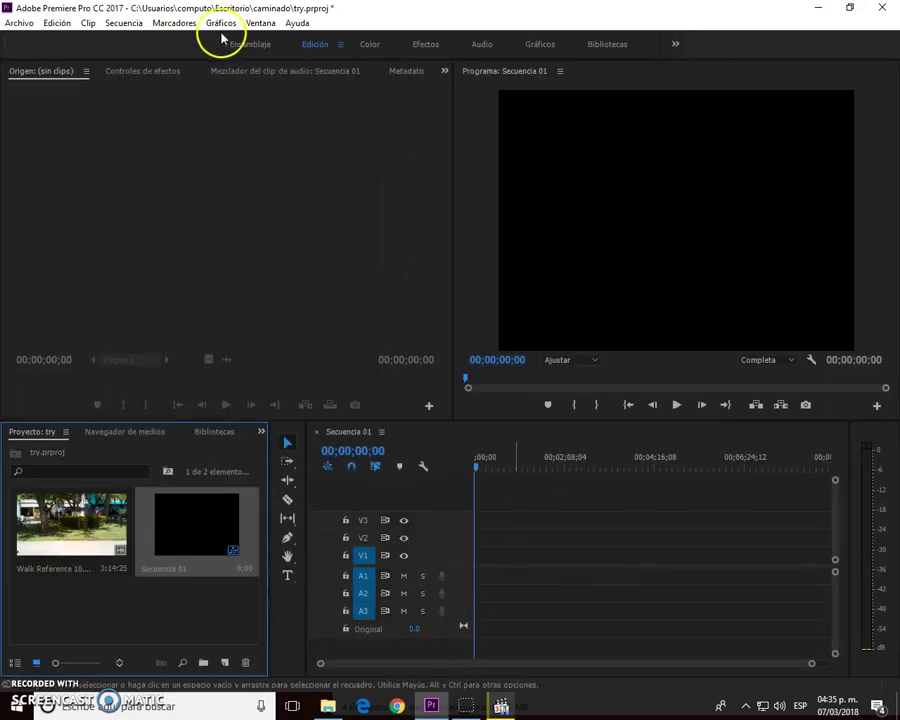
Set Secuencia 01's Modo de edición to Personalizar, keeping the 29.97 fps timebase
left_click(122, 24)
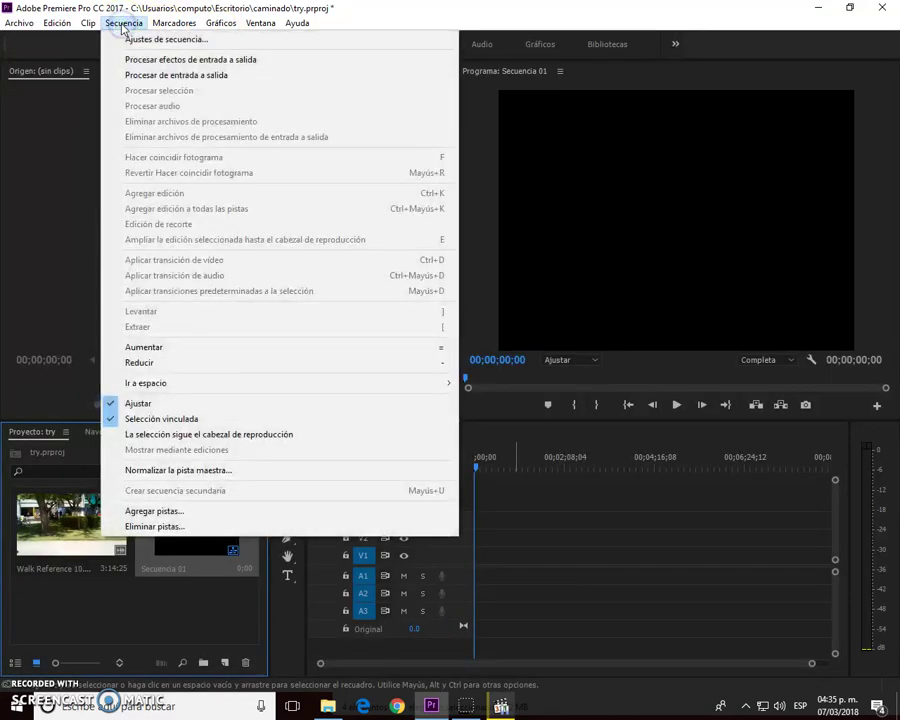
left_click(132, 39)
left_click(400, 125)
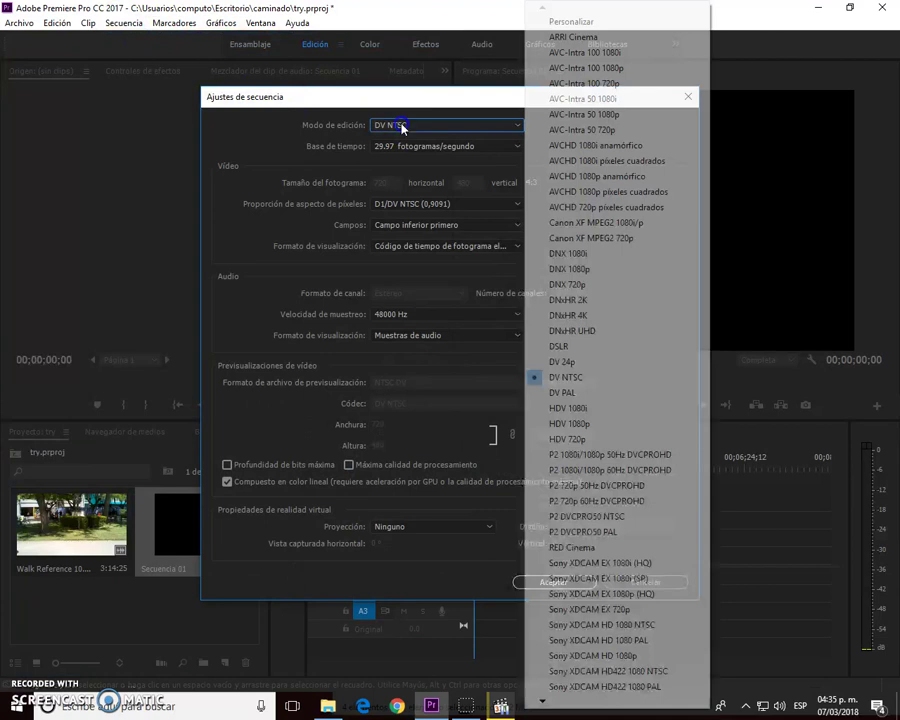
left_click(585, 21)
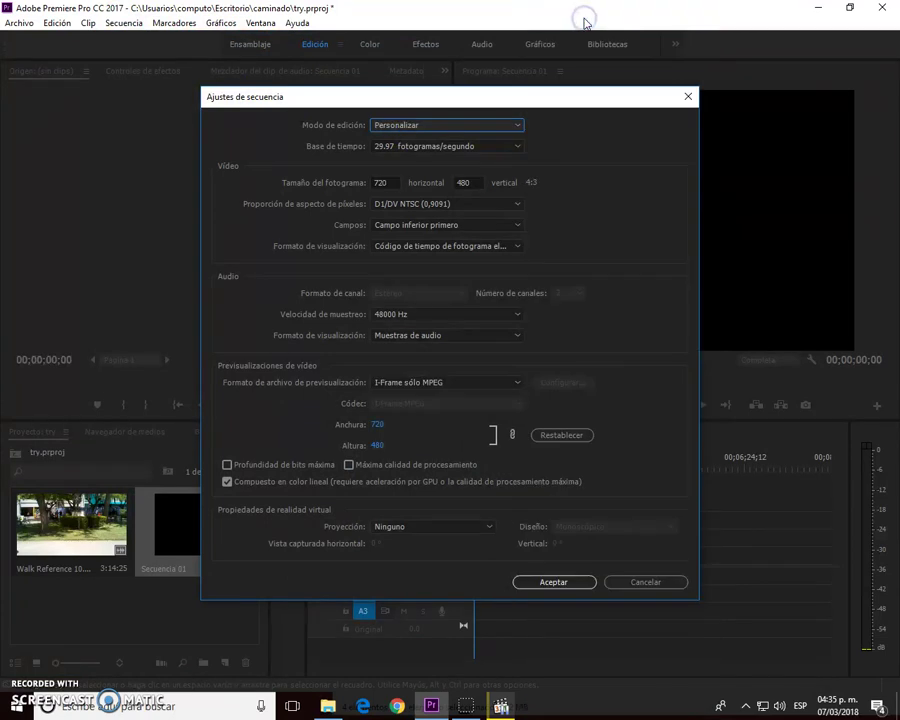
left_click(428, 147)
left_click(428, 146)
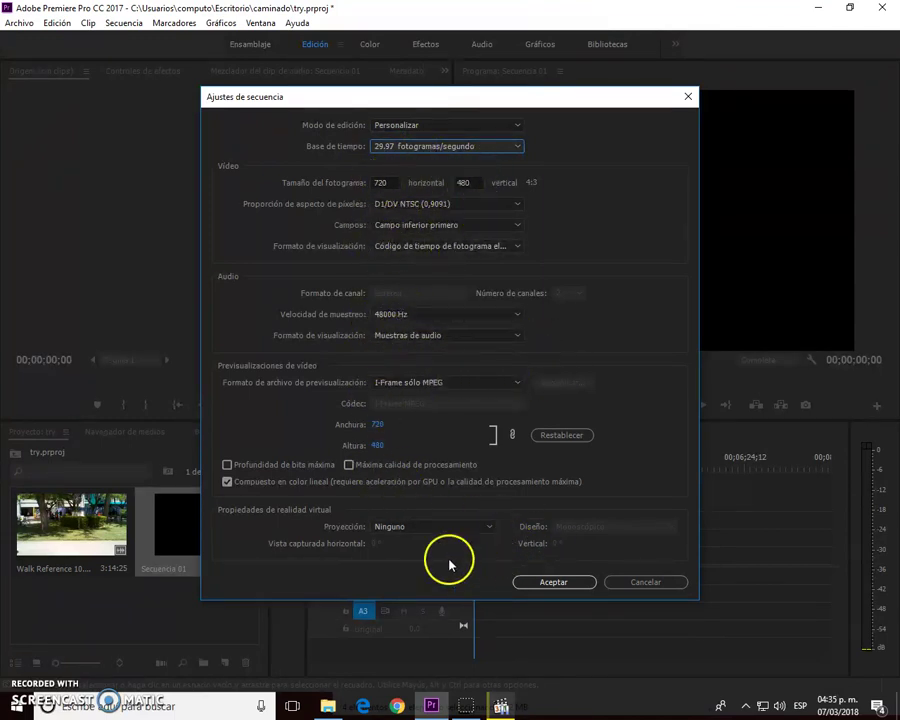
left_click(535, 580)
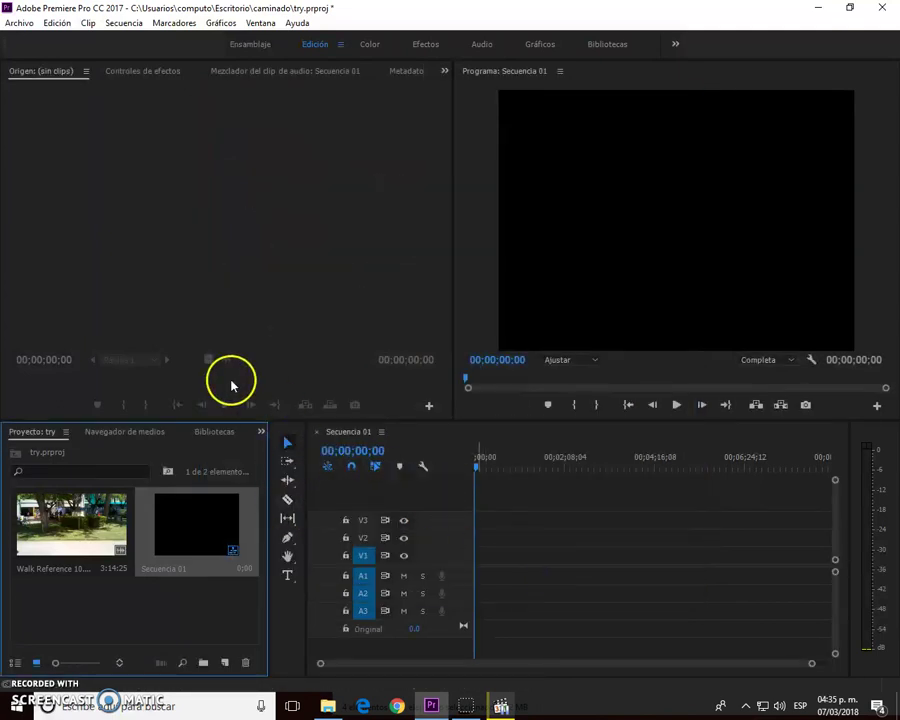
Drop Walk Reference 10.mp4 at the start of V1/A1, keeping the existing sequence settings
left_click_drag(88, 500, 541, 503)
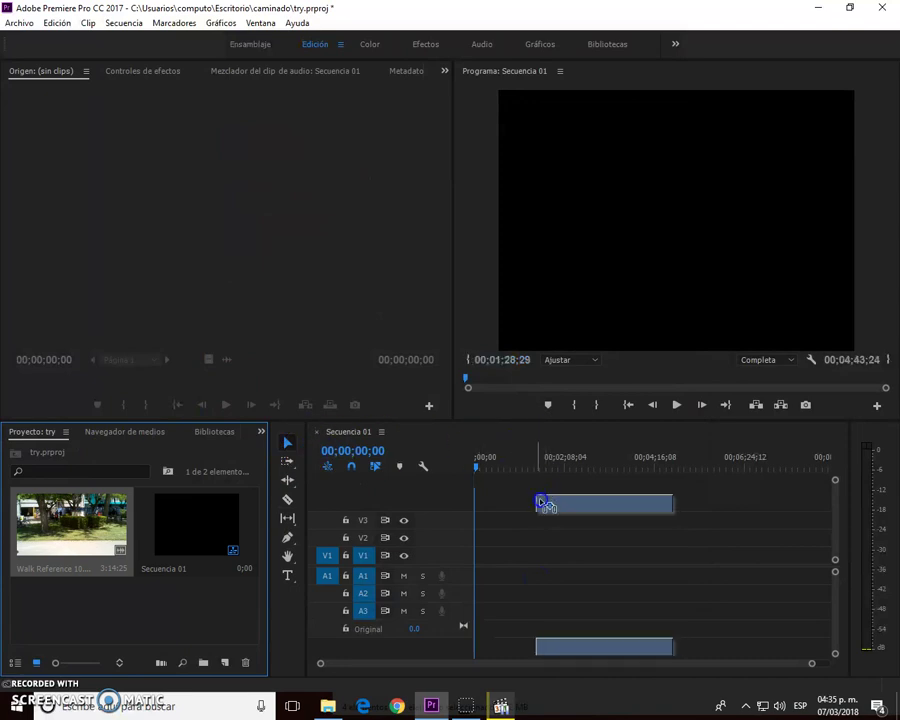
left_click_drag(541, 503, 480, 556)
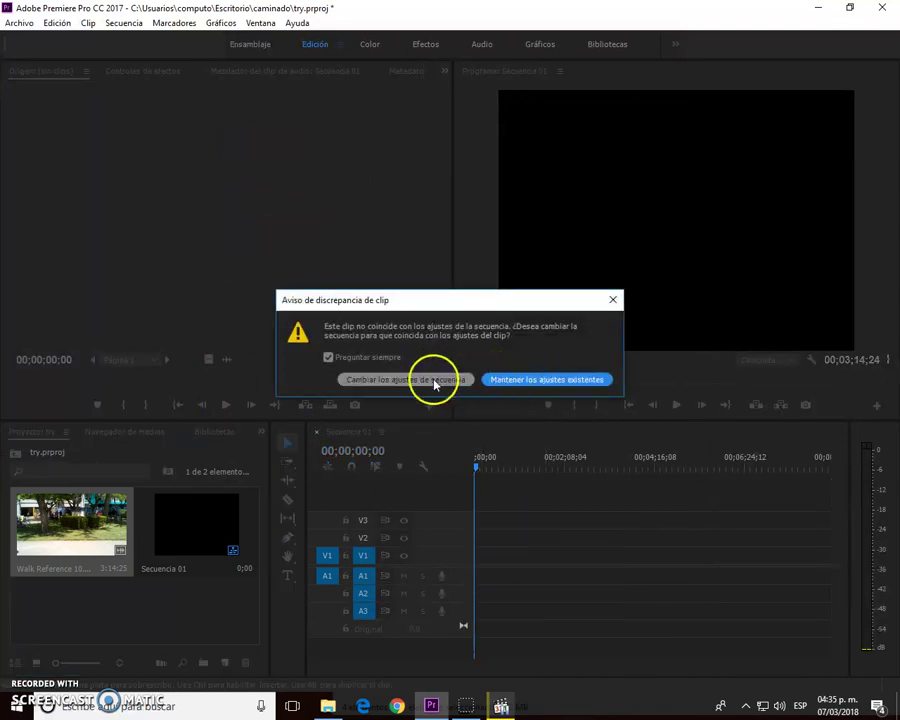
left_click(544, 380)
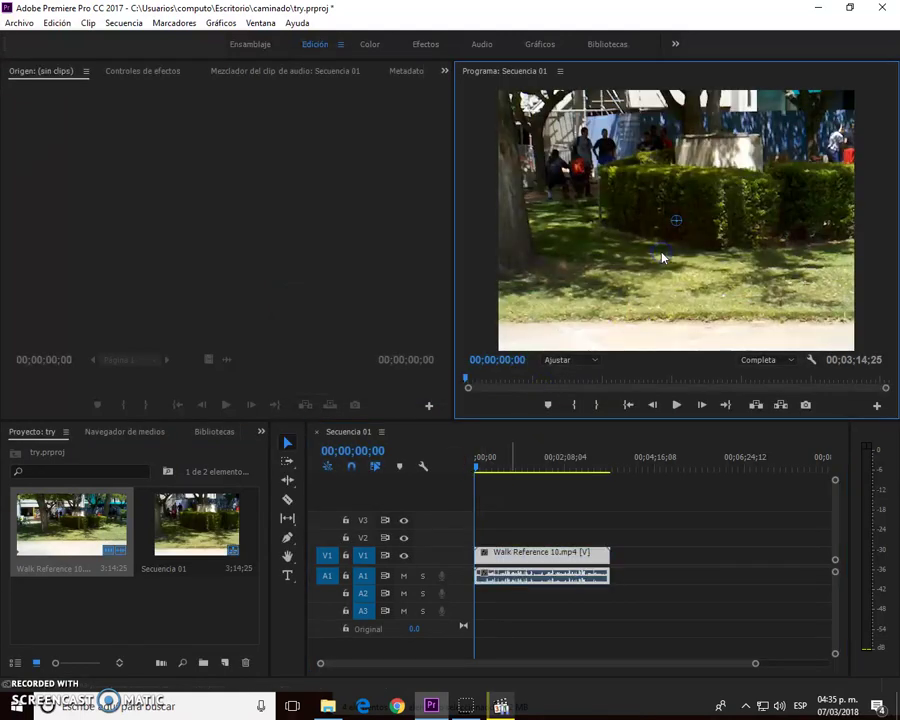
Cue the preview near 00;01;33;29 and set the Program monitor zoom to 25%
left_click_drag(475, 462, 510, 462)
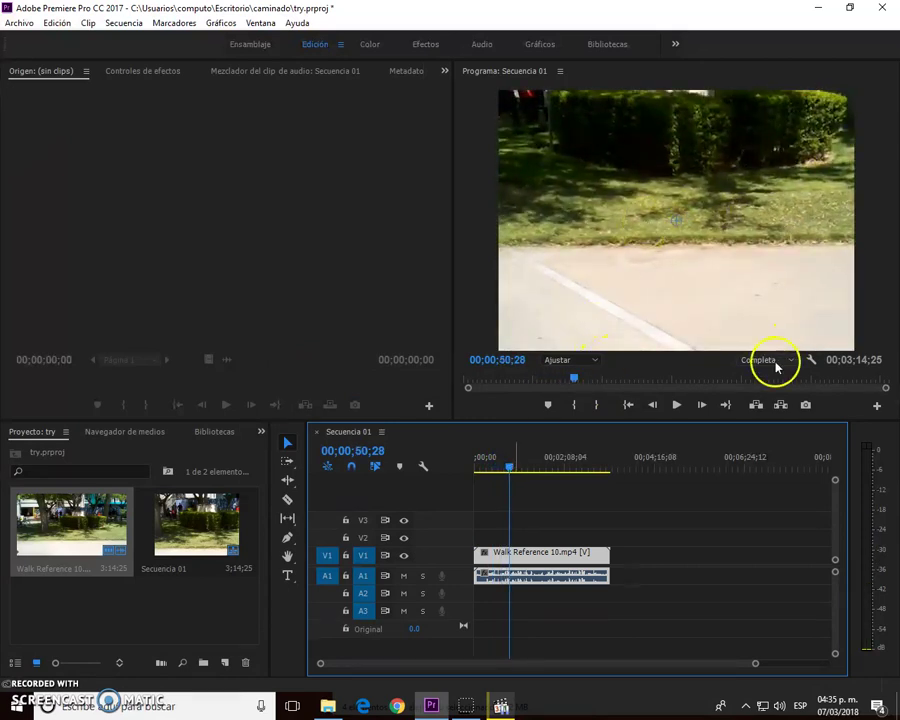
left_click(776, 364)
left_click(666, 378)
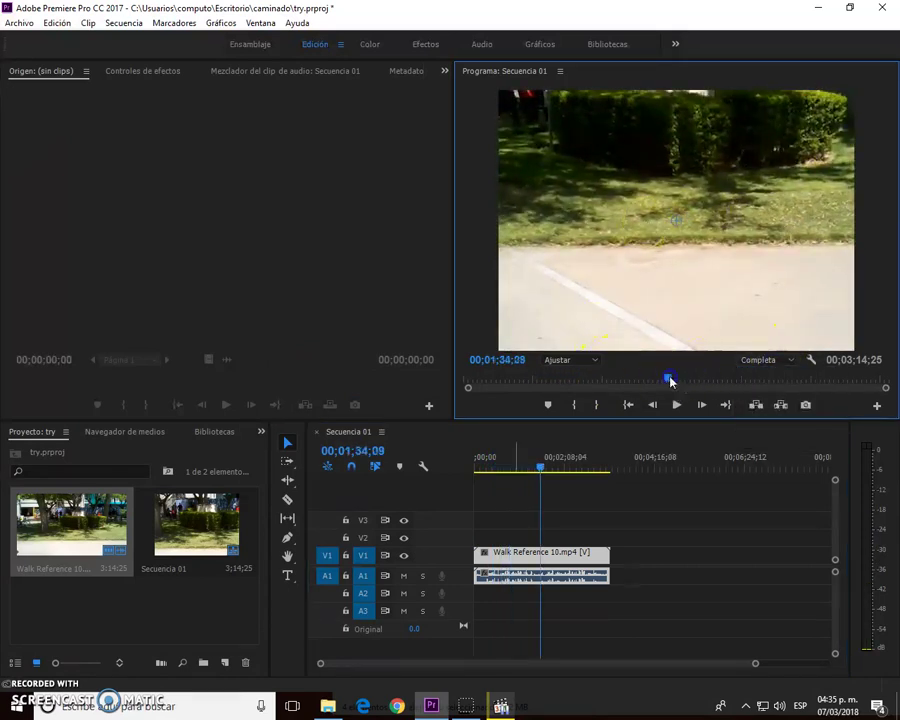
left_click(576, 363)
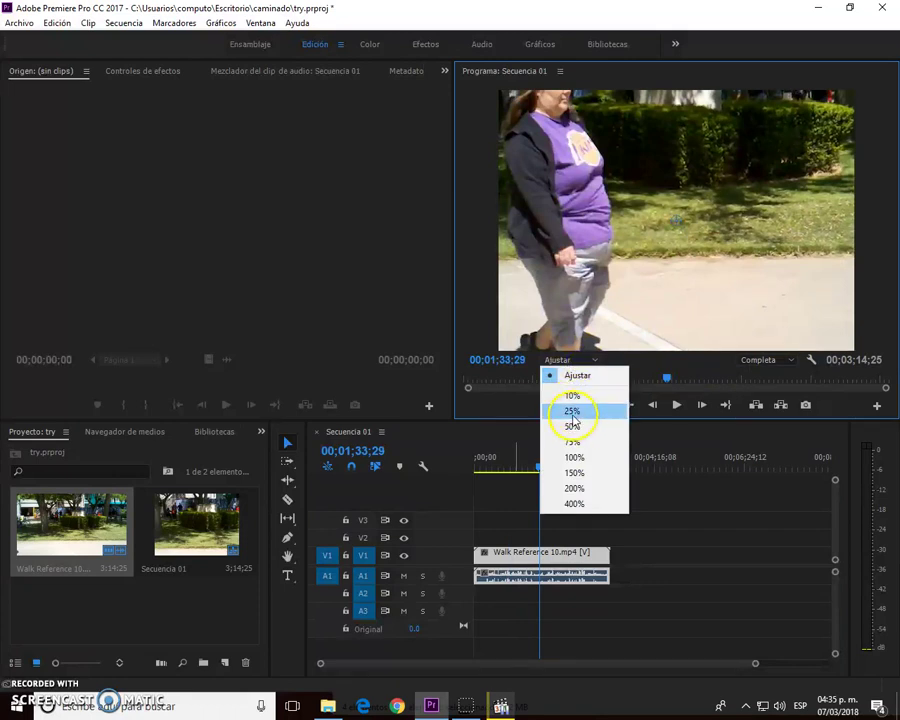
left_click(573, 412)
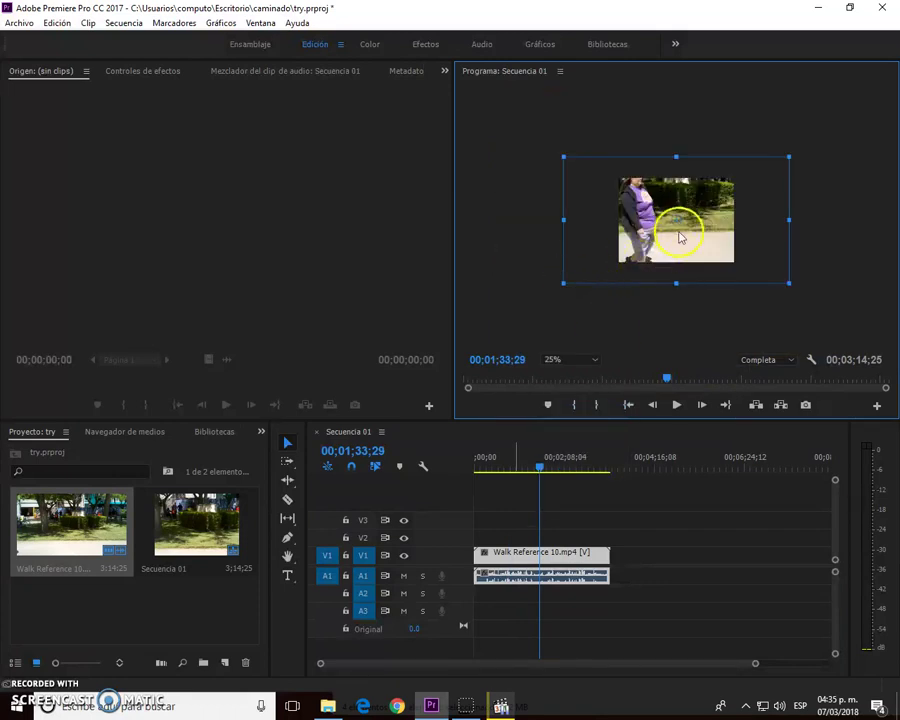
left_click(676, 305)
Resize the clip's picture with its corner handles to fill the frame at 50% zoom
mouse_move(565, 283)
left_mouse_down()
mouse_move(646, 252)
mouse_move(636, 251)
left_mouse_up()
left_click(668, 186)
left_click(642, 283)
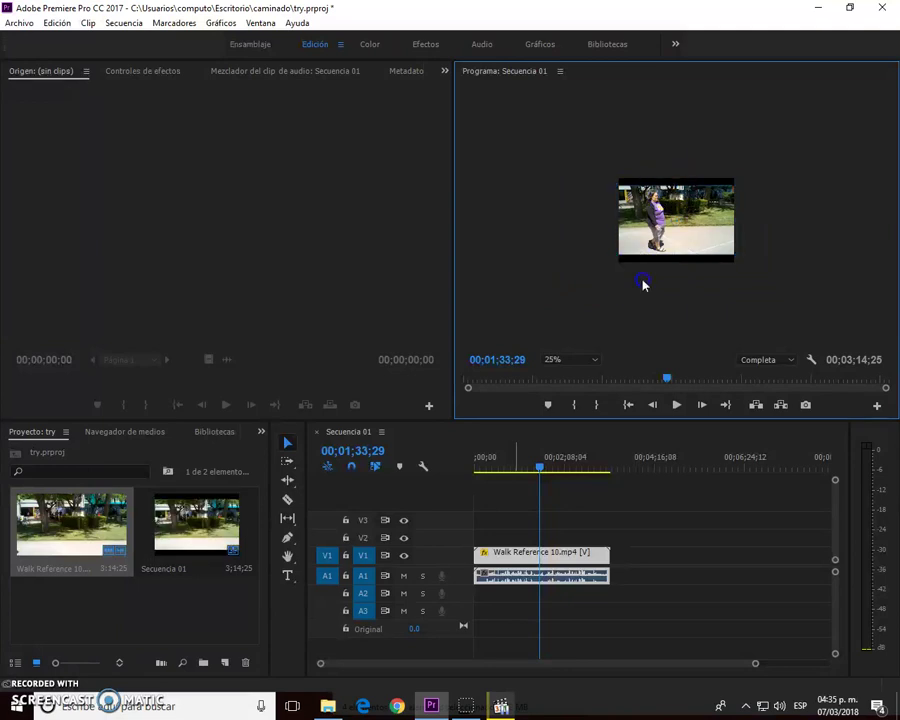
left_click(594, 359)
left_click(572, 427)
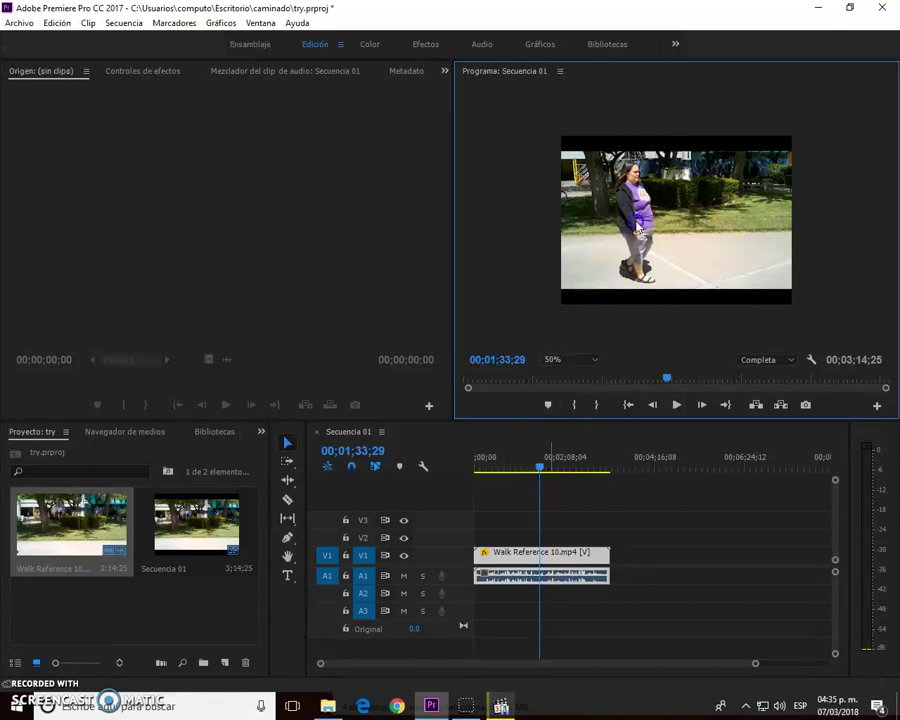
left_click_drag(543, 297, 645, 215)
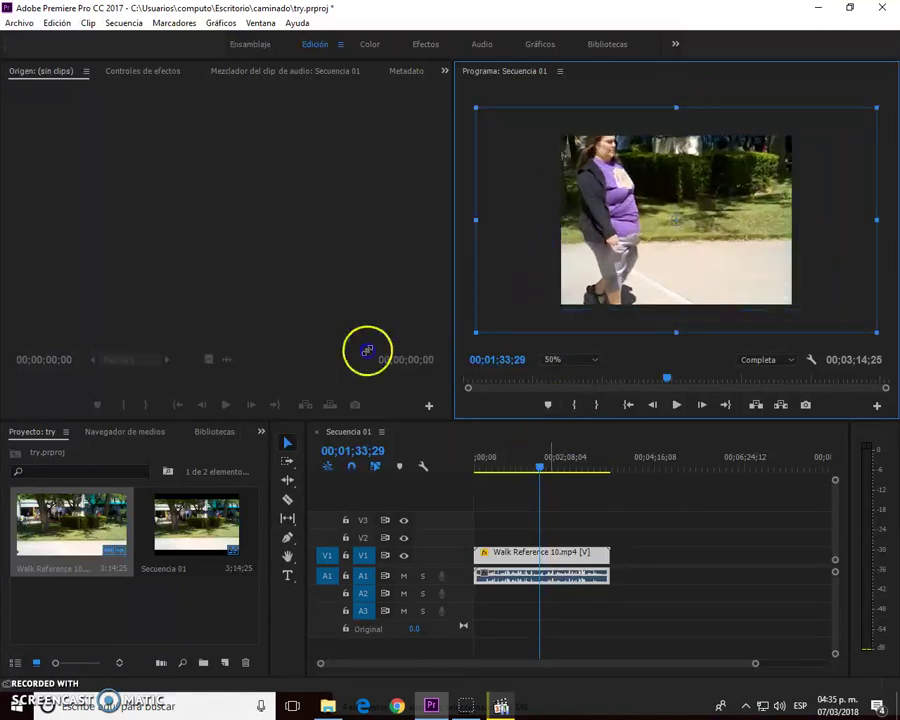
left_click_drag(527, 285, 527, 286)
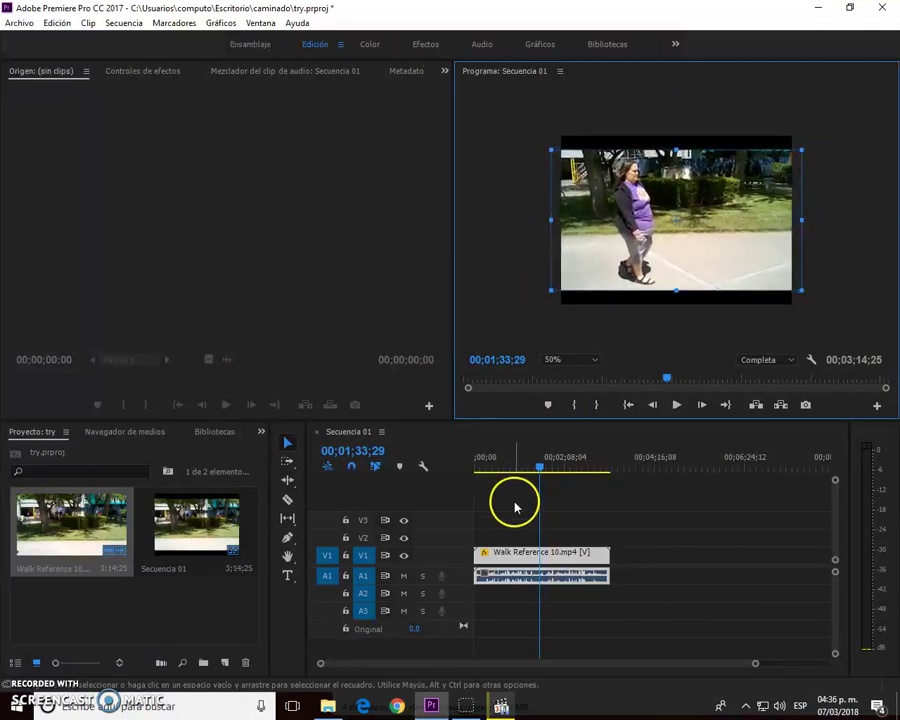
Unlink the clip's audio and delete it from A1, keeping only the video on V1
right_click(528, 561)
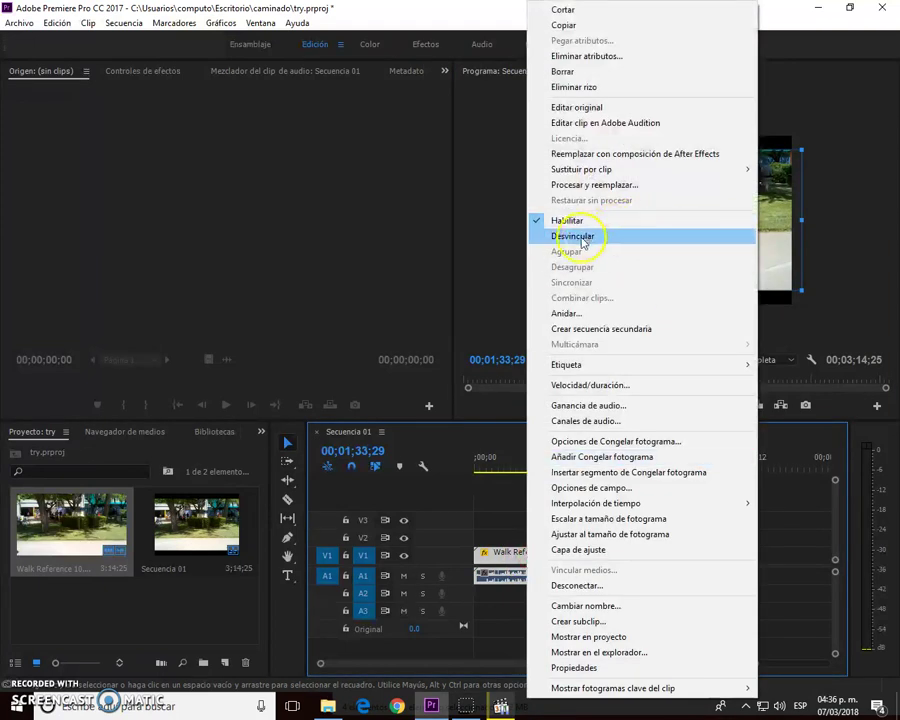
left_click(581, 238)
left_click(578, 582)
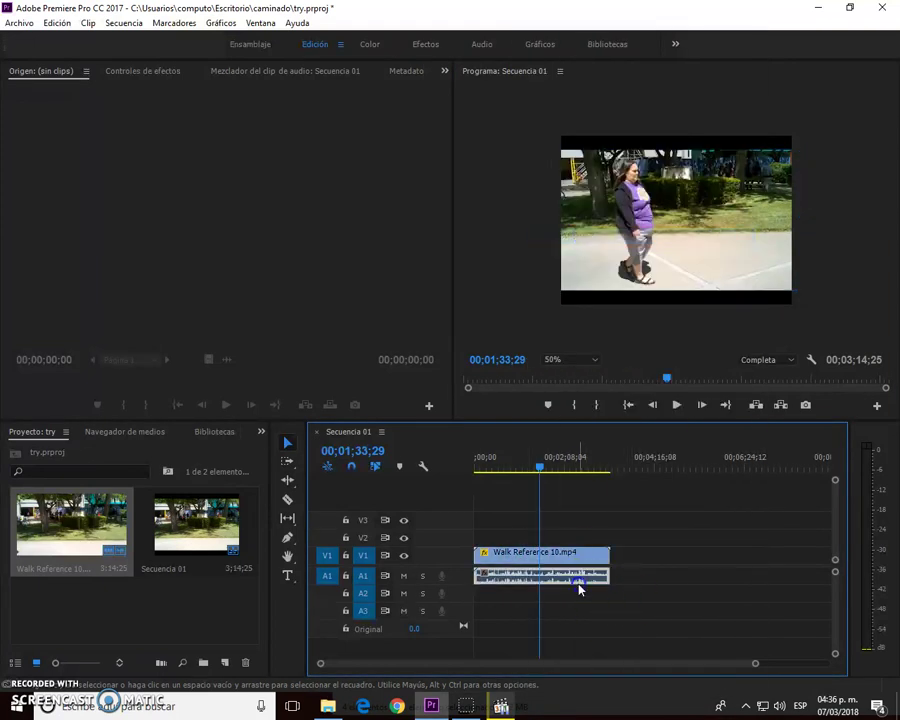
key("Delete")
left_click(562, 560)
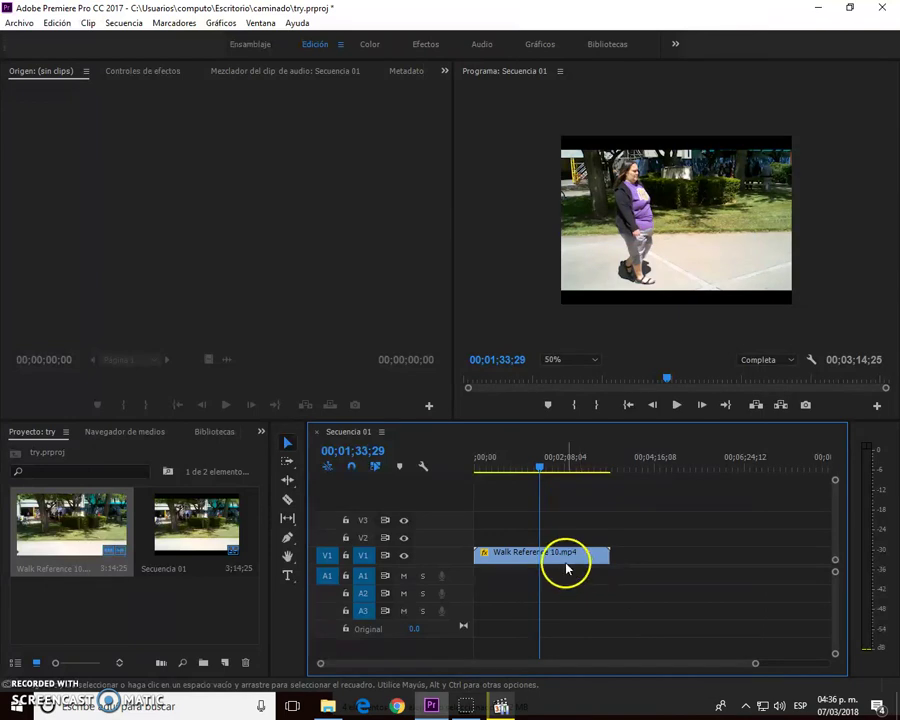
left_click_drag(540, 470, 484, 475)
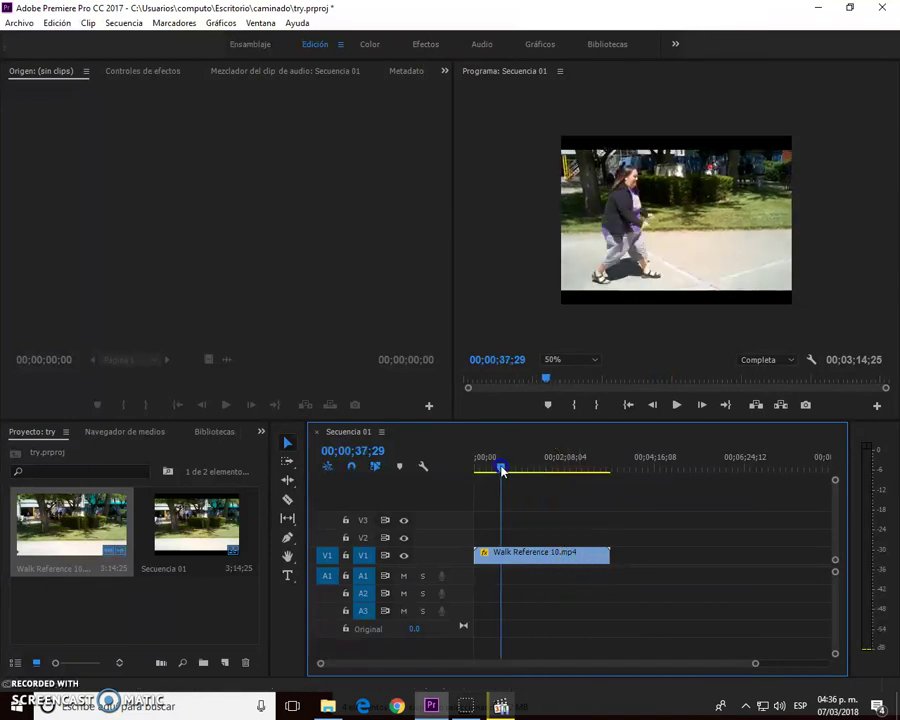
Zoom into the timeline and drag the playhead to 00;00;11;12, where the walk starts
left_click(730, 645)
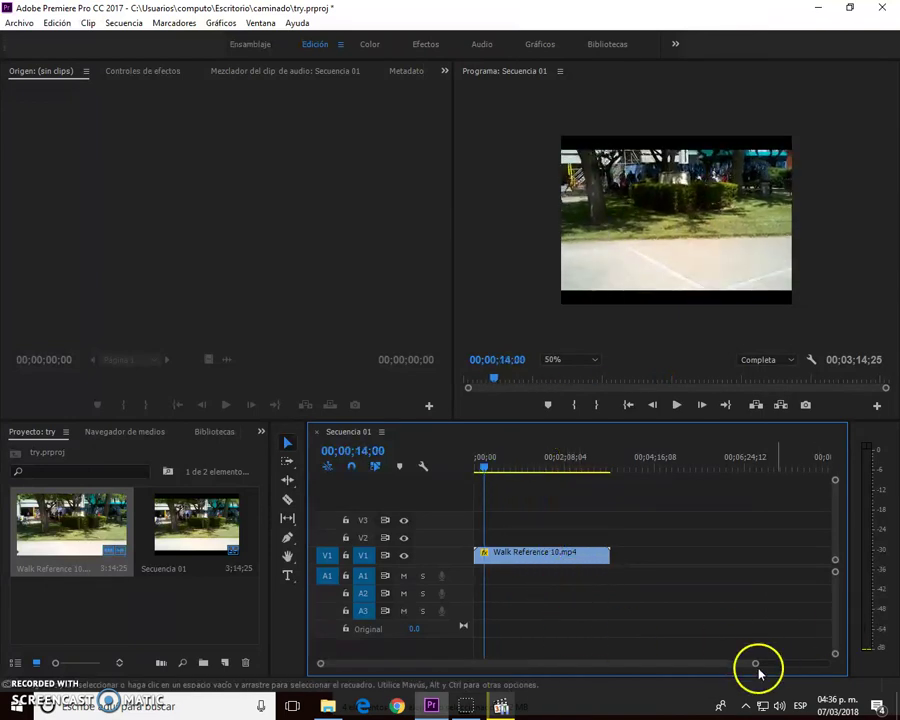
left_click_drag(757, 665, 557, 661)
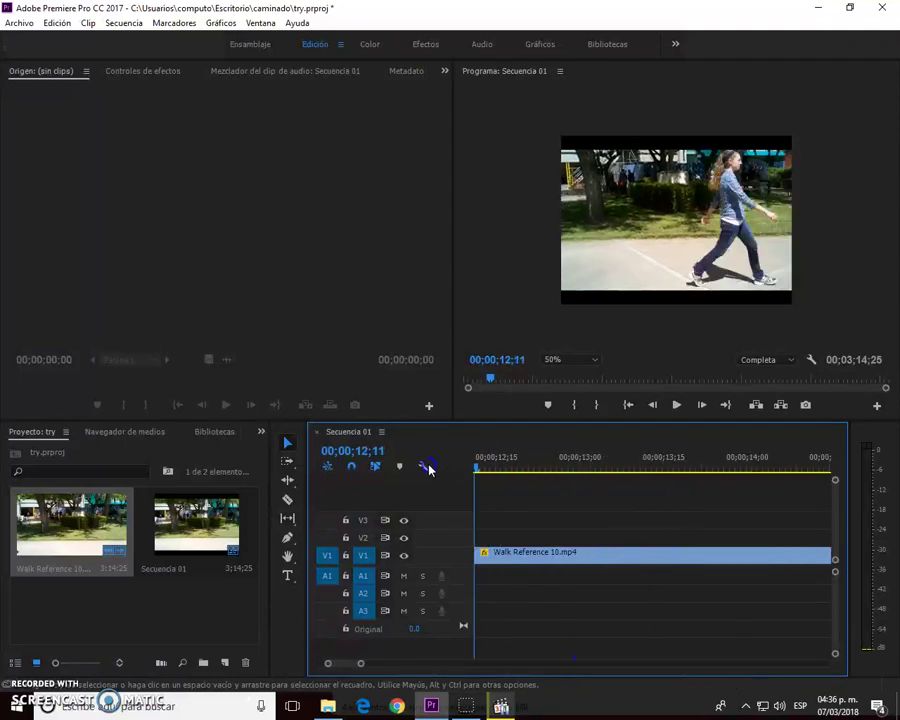
mouse_move(661, 474)
left_mouse_down()
mouse_move(435, 468)
mouse_move(741, 490)
mouse_move(784, 502)
mouse_move(614, 494)
mouse_move(554, 484)
mouse_move(797, 502)
mouse_move(562, 505)
mouse_move(599, 503)
left_mouse_up()
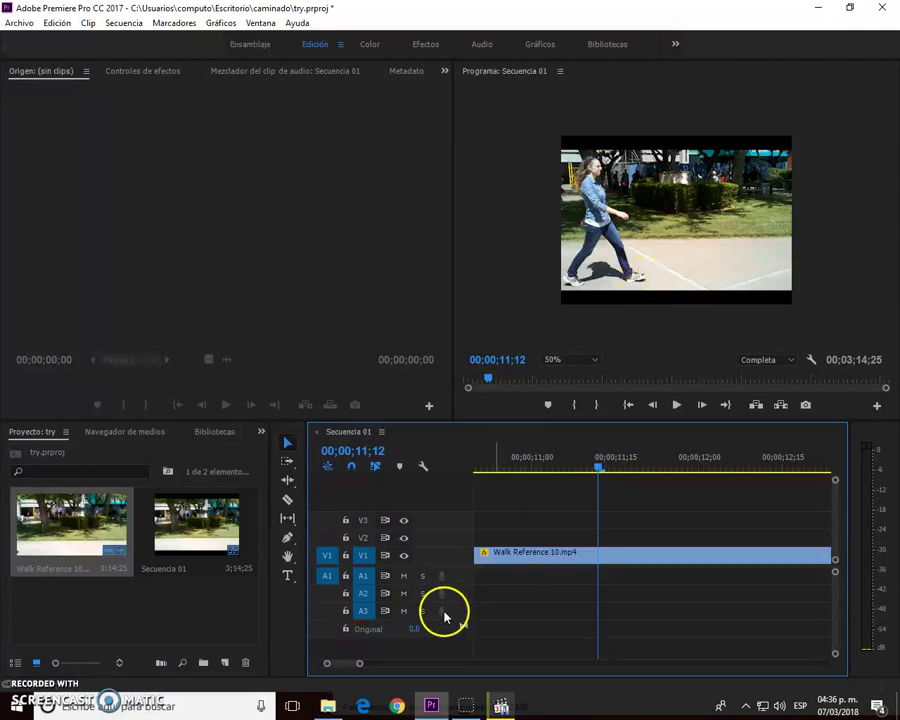
Razor the clip at 00;00;11;12 and delete the part before the walk
key("c")
left_click(600, 558)
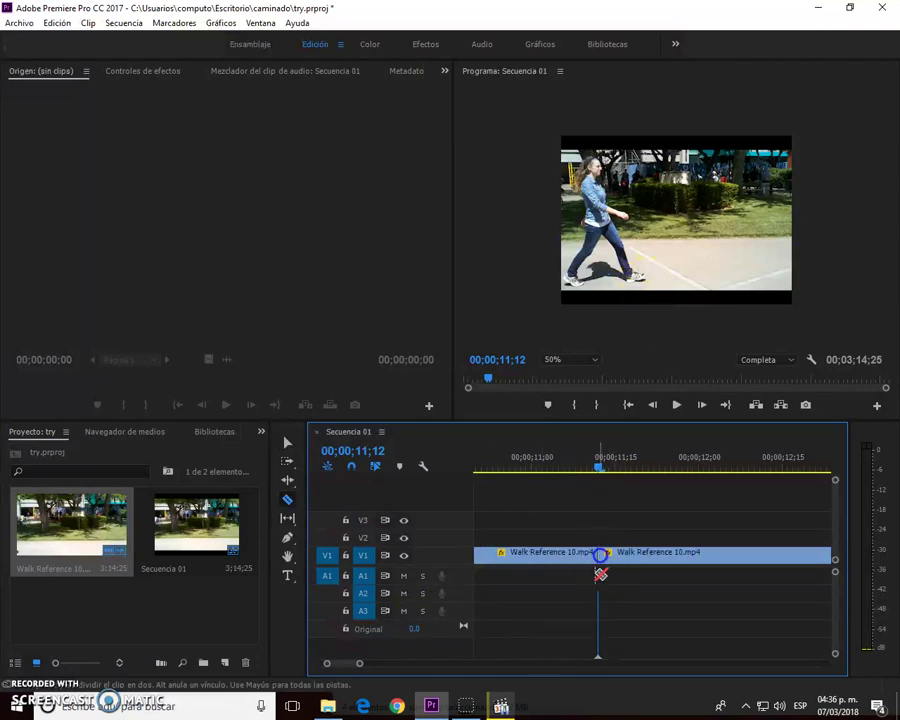
key("v")
left_click(556, 561)
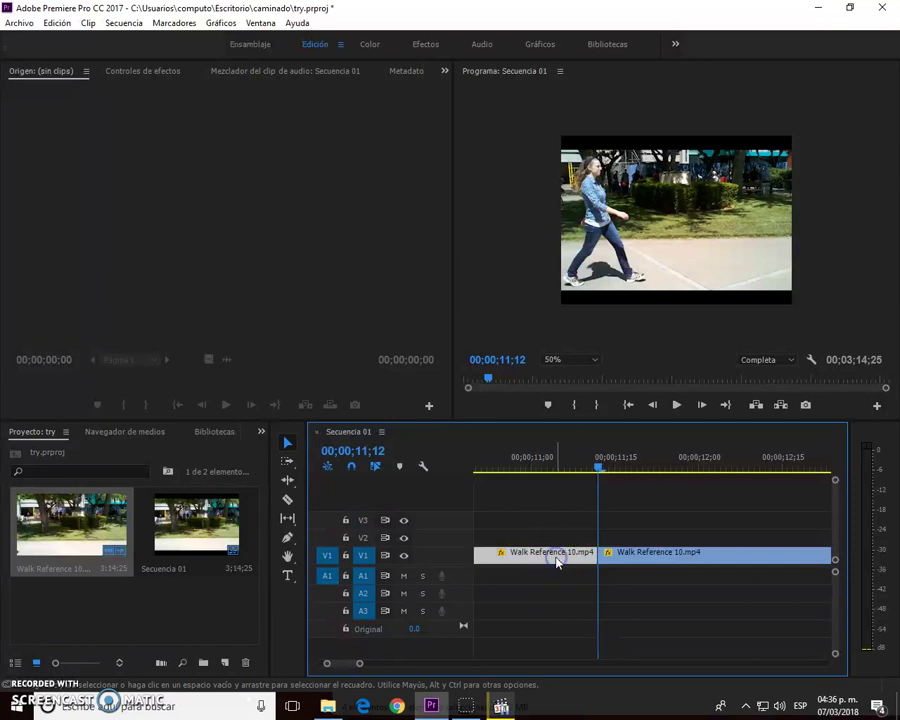
key("Delete")
Slide the remaining clip to the sequence start at 00;00 and review its beginning
left_click_drag(673, 555, 520, 556)
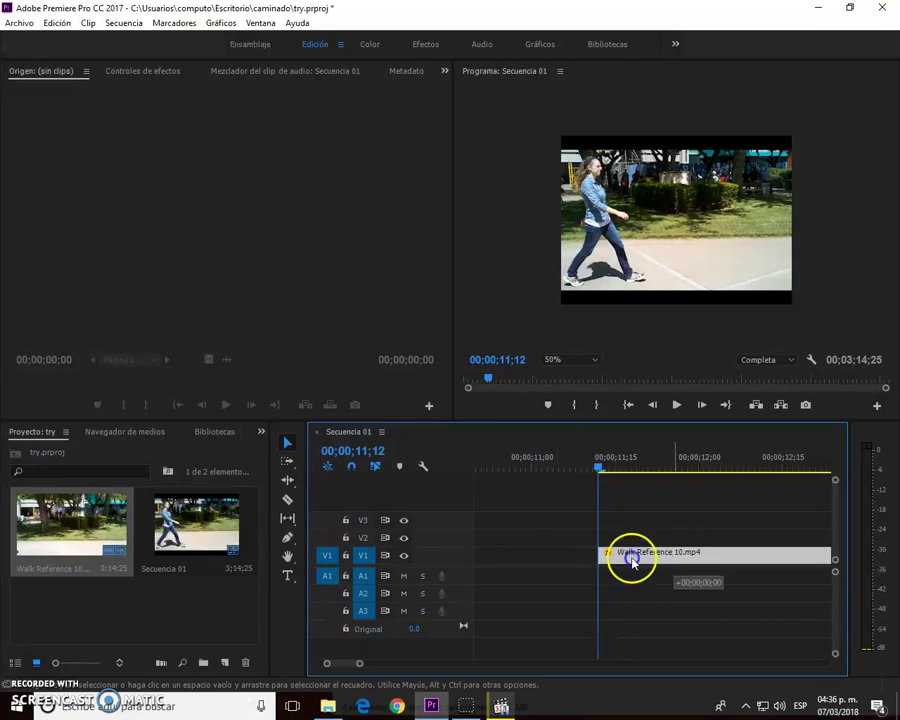
mouse_move(336, 670)
left_mouse_down()
mouse_move(321, 668)
mouse_move(438, 663)
left_mouse_up()
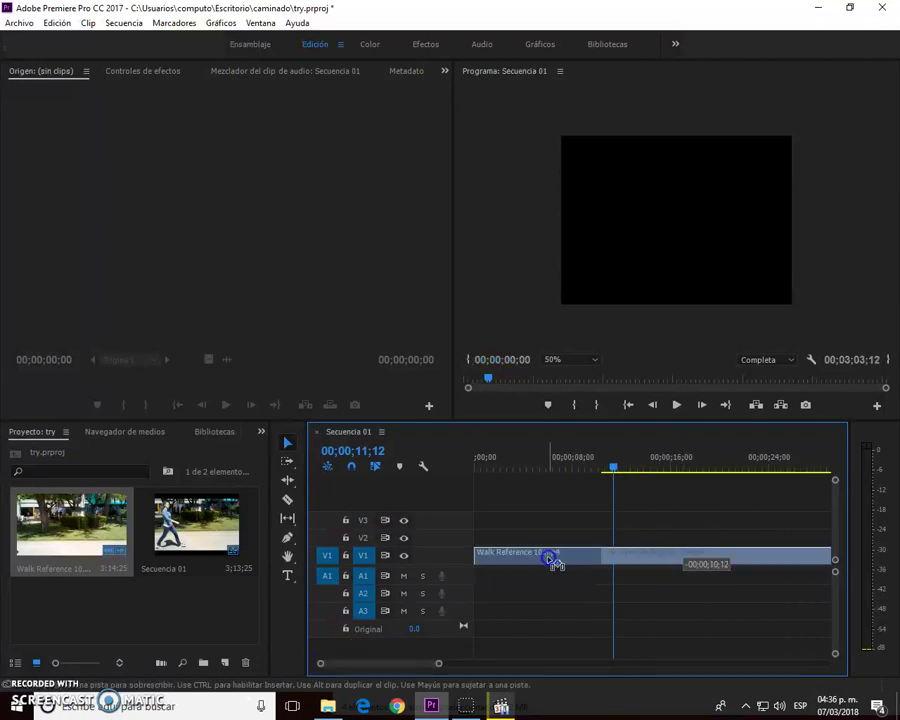
left_click_drag(685, 560, 557, 554)
mouse_move(612, 467)
left_mouse_down()
mouse_move(461, 487)
mouse_move(490, 490)
left_mouse_up()
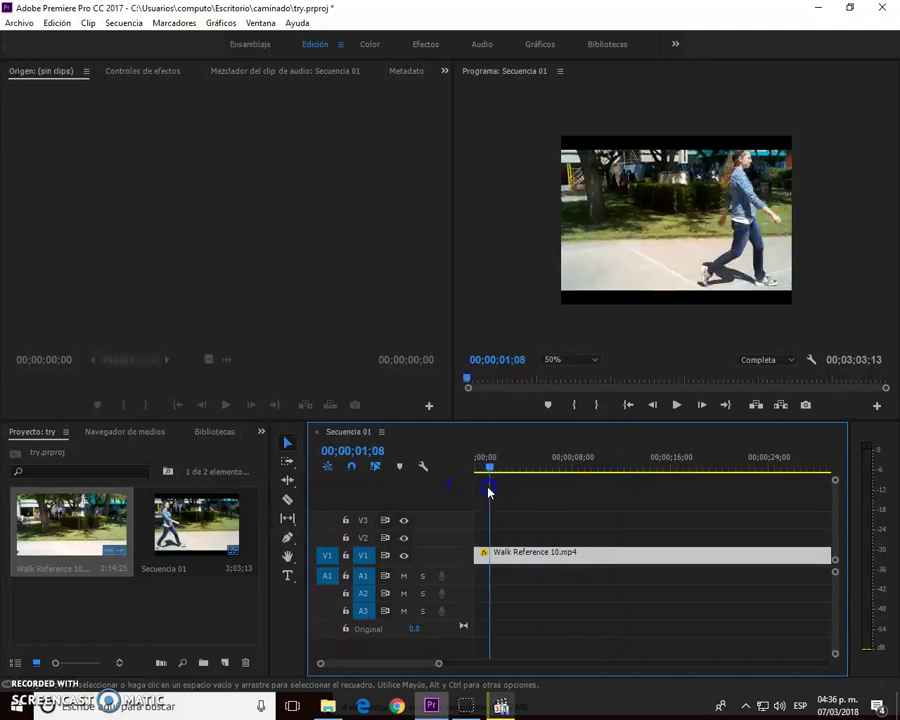
left_click_drag(488, 490, 487, 497)
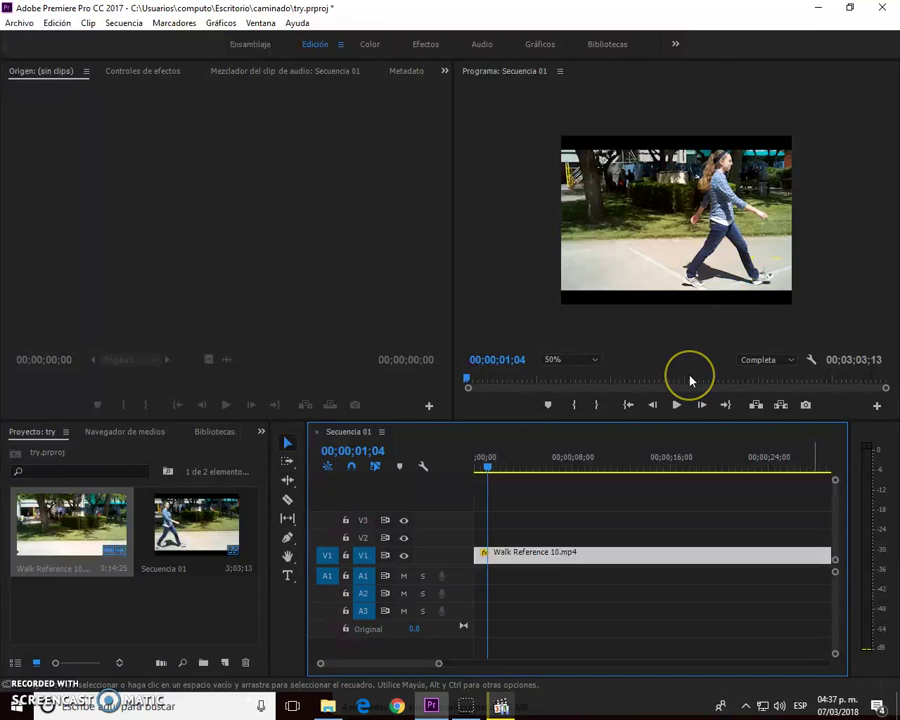
Step the playhead frame by frame to 00;00;01;04 on the walking clip
key("Right")
key("Left")
key("Left")
key("Right")
key("Right")
key("Right")
key("Left")
key("Left")
key("Right")
key("Left")
Razor the clip at 00;00;01;04, delete the portion after the cut, and return to the start
key("c")
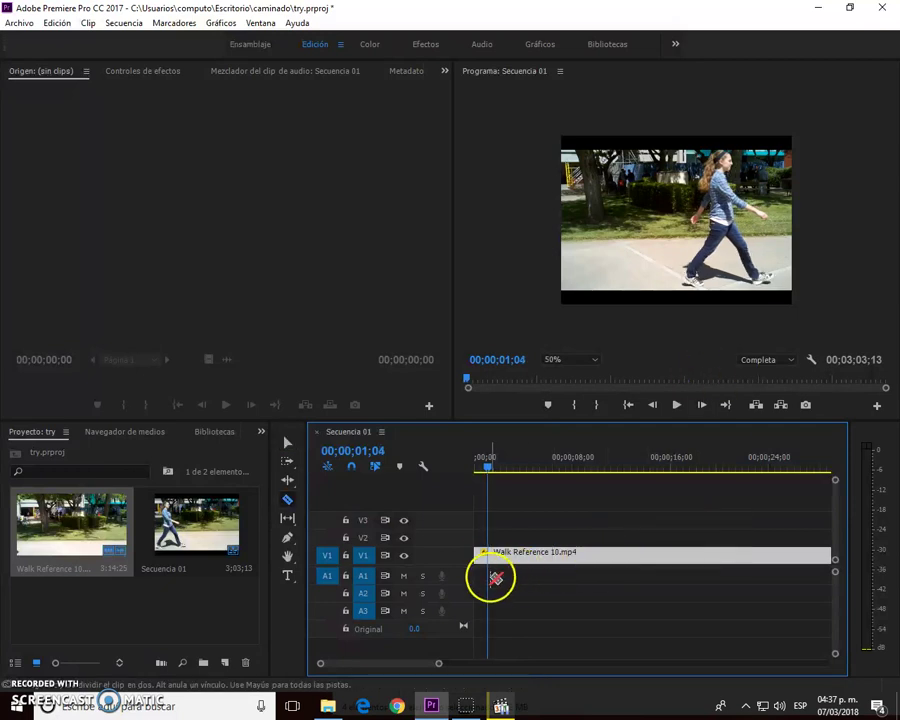
left_click(490, 558)
key("v")
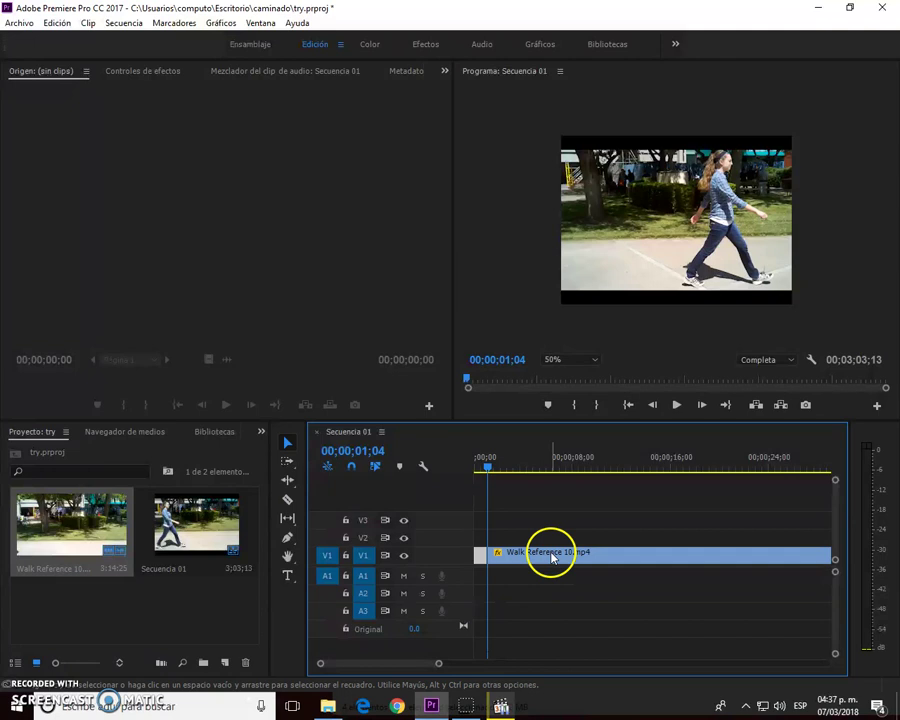
left_click(551, 555)
key("Delete")
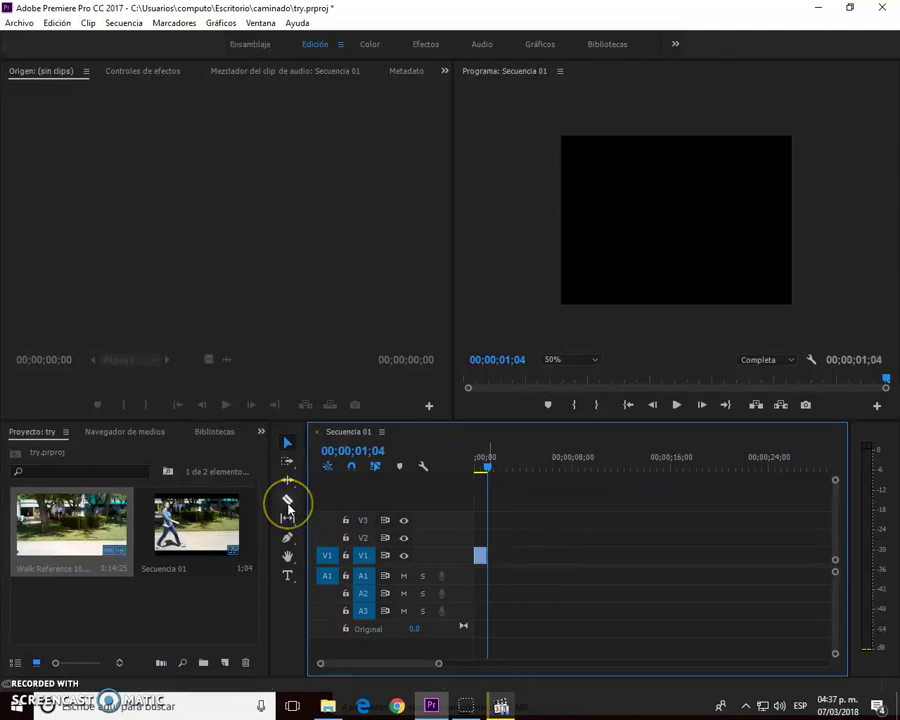
left_click_drag(482, 466, 474, 466)
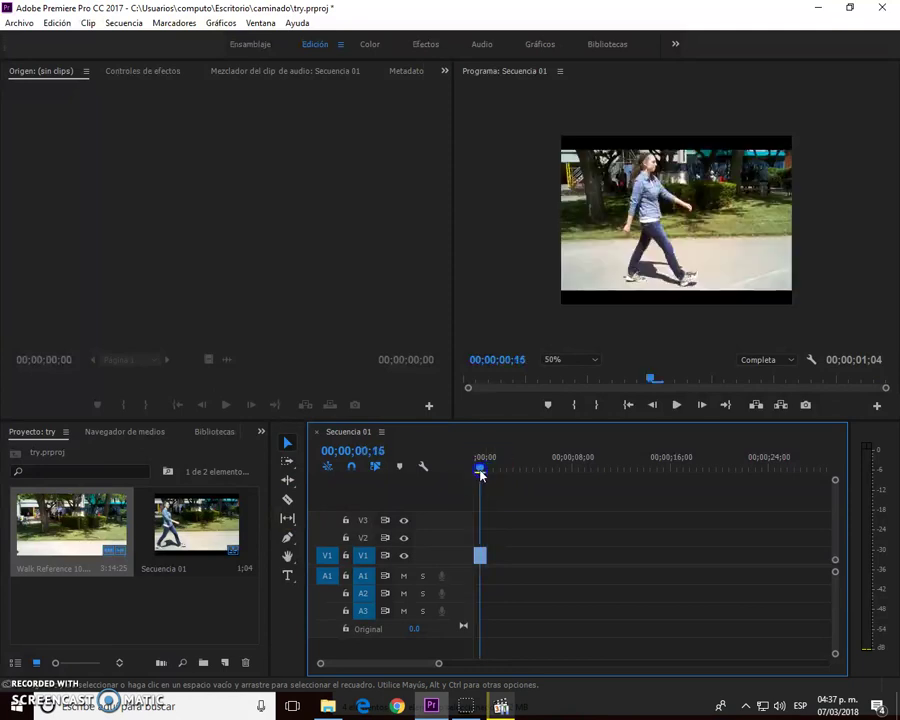
left_click_drag(441, 666, 424, 655)
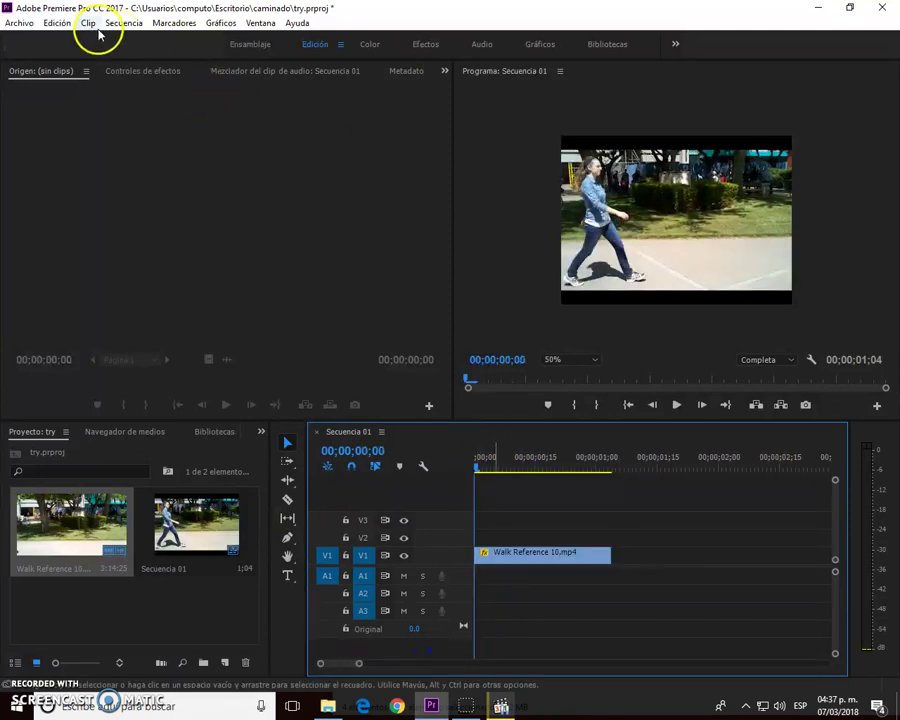
In Export Media settings, set Formato to QuickTime and apply the Coincidir con origen preset
left_click(15, 24)
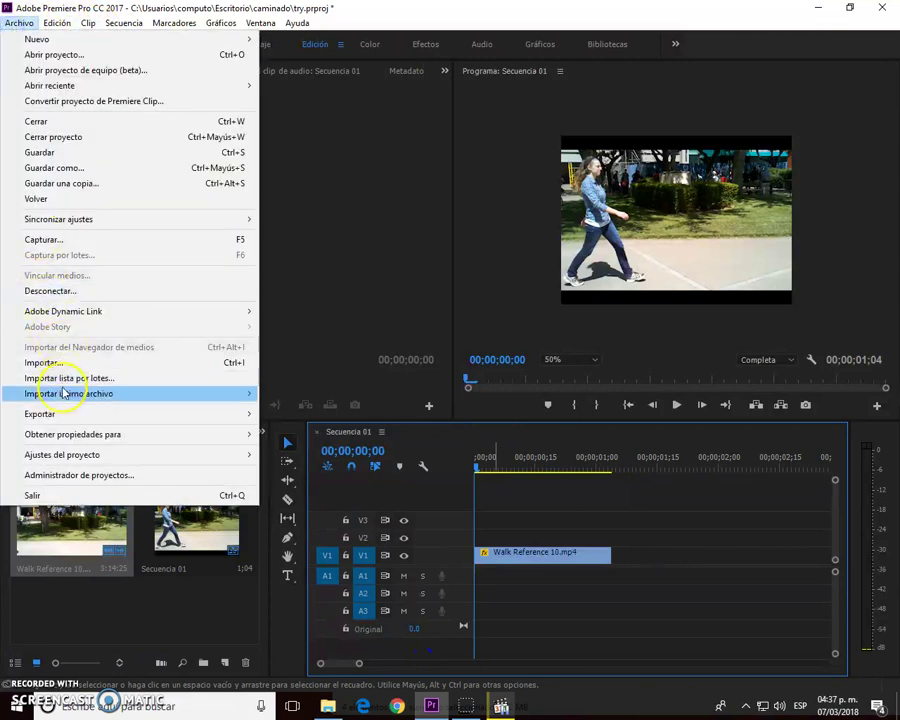
mouse_move(249, 412)
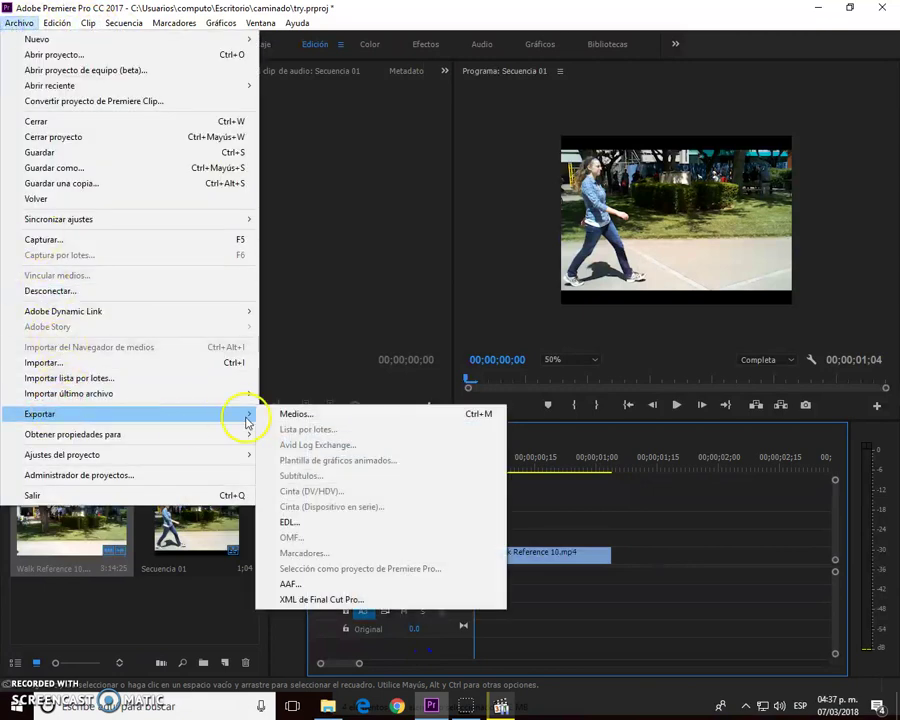
left_click(470, 418)
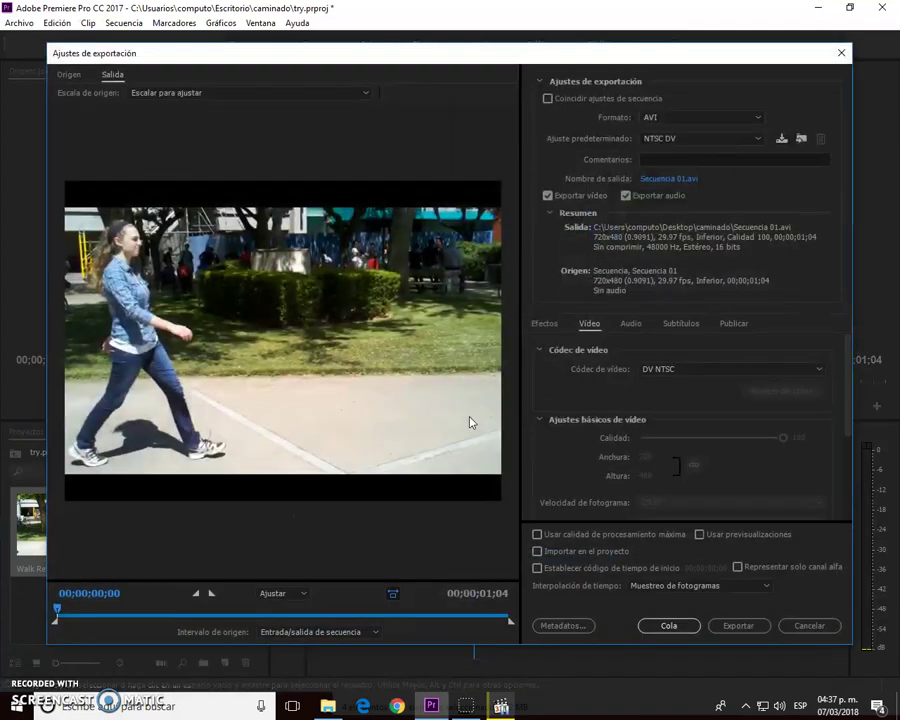
left_click(677, 119)
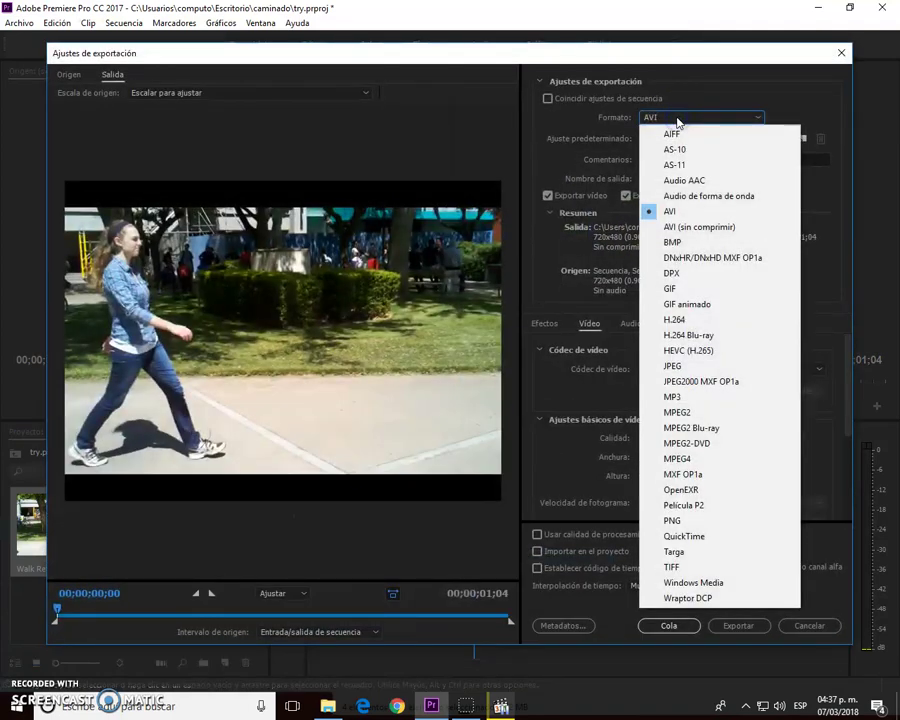
left_click(690, 535)
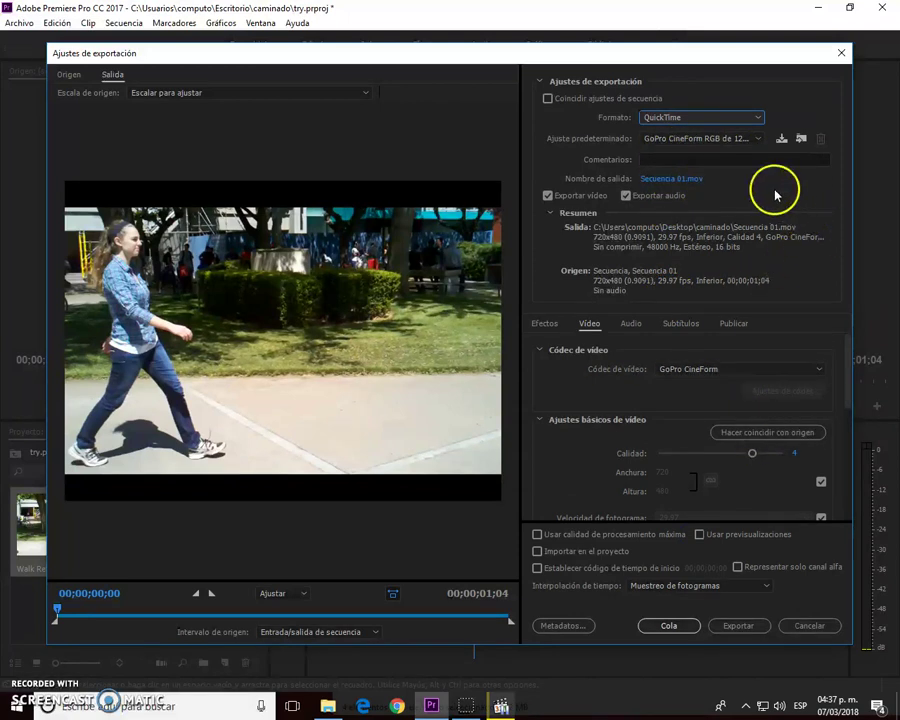
left_click(717, 139)
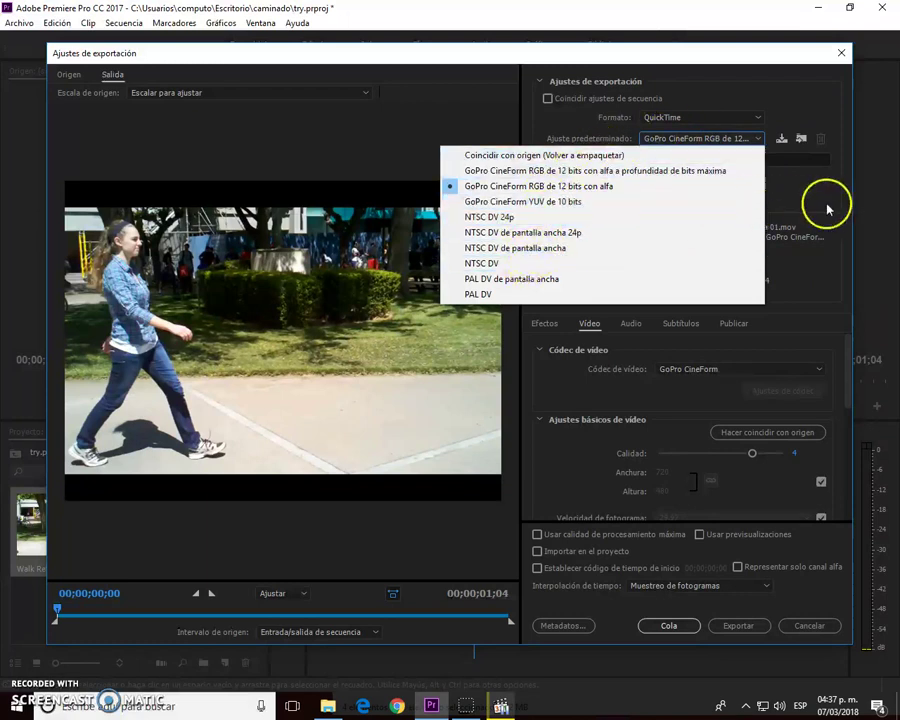
left_click(583, 156)
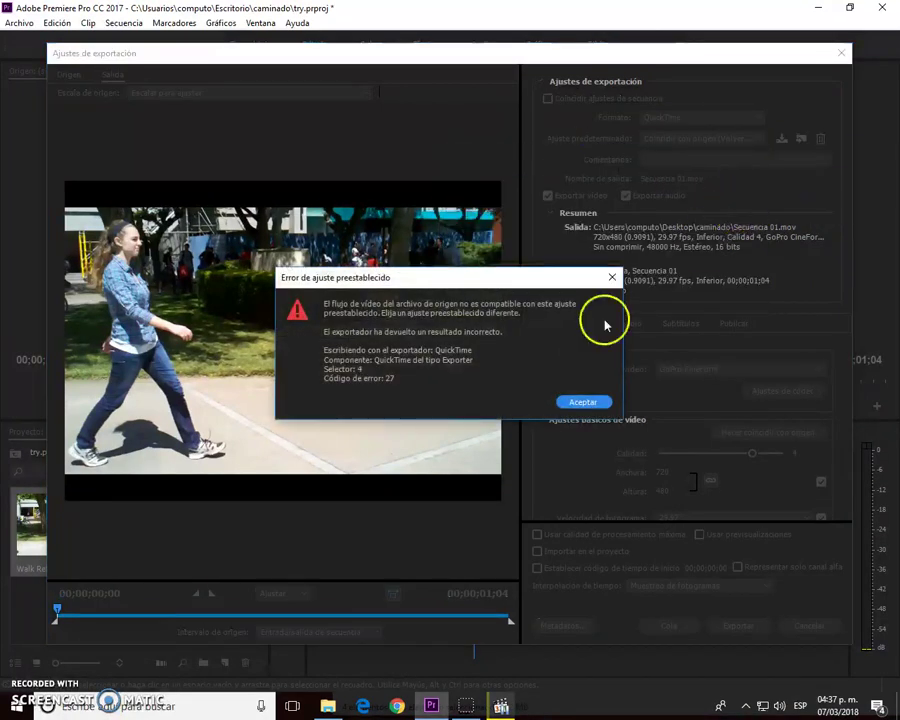
Dismiss the preset error and try MPEG4 as the export format, checking its presets
left_click(582, 402)
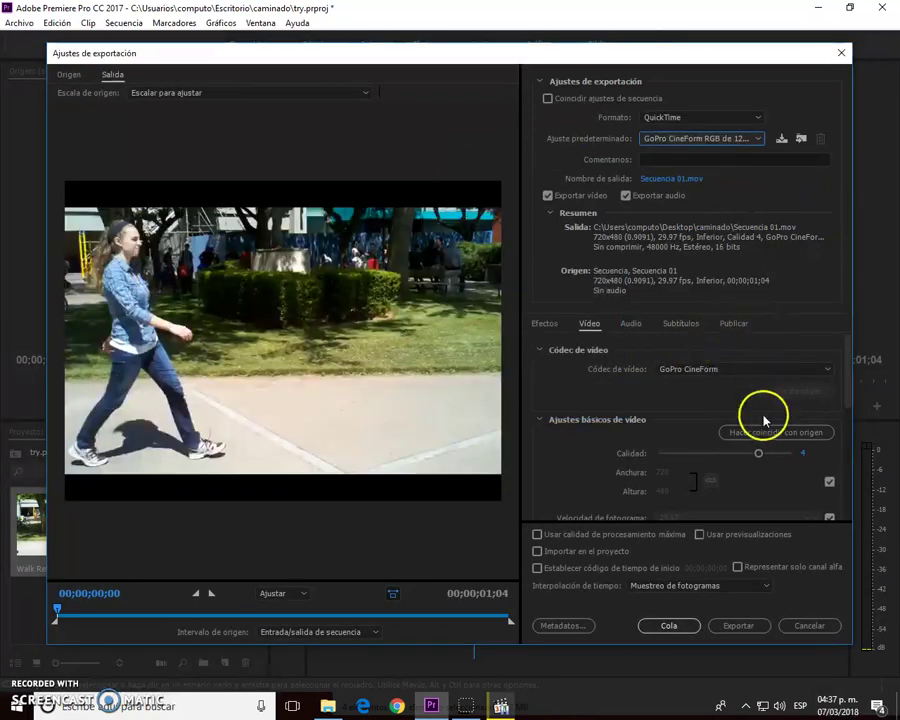
left_click(690, 118)
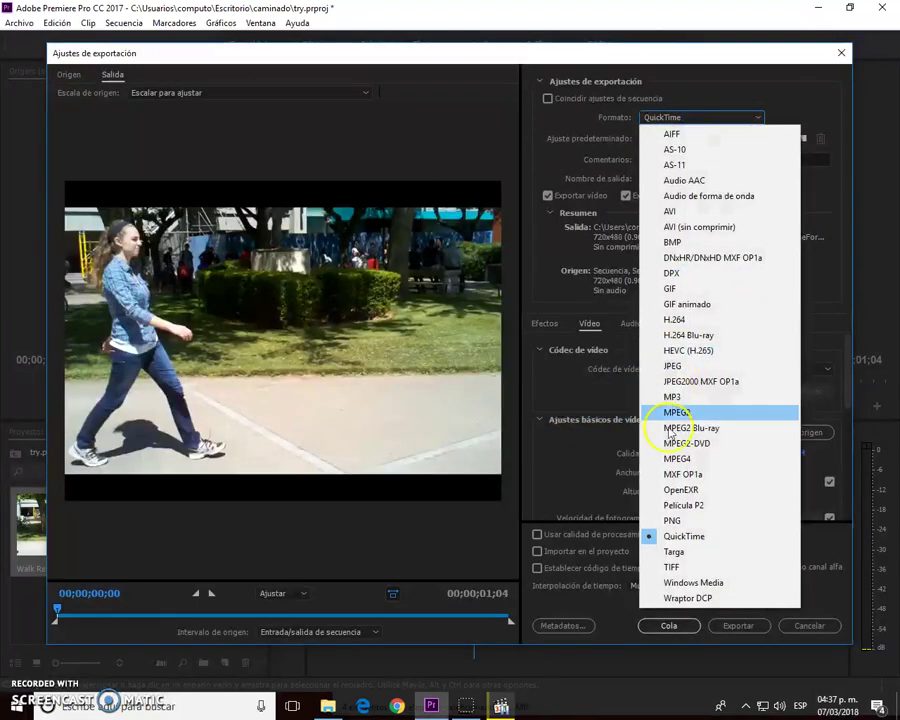
left_click(681, 458)
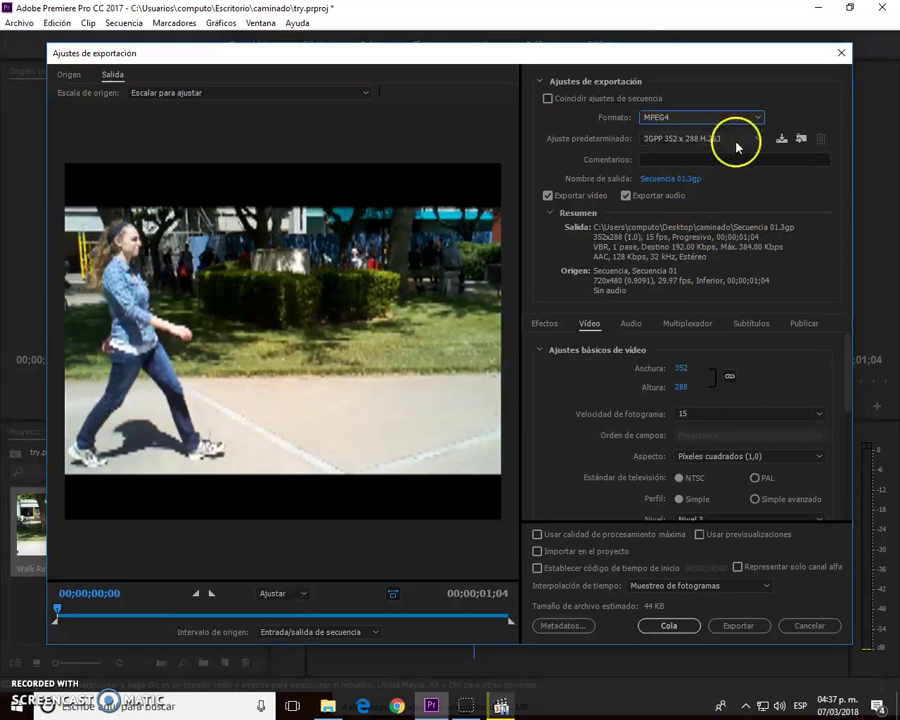
left_click(737, 141)
Switch the export format back to QuickTime and bring up the Códec de vídeo choices
left_click(729, 118)
left_click(722, 120)
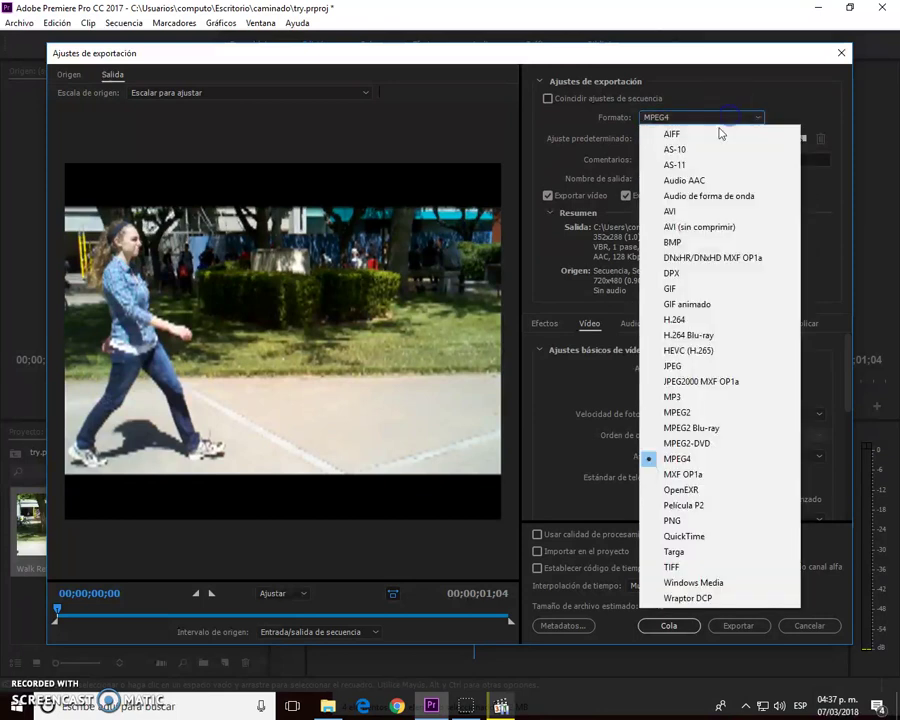
left_click(684, 536)
left_click_drag(848, 380, 847, 379)
left_click(810, 370)
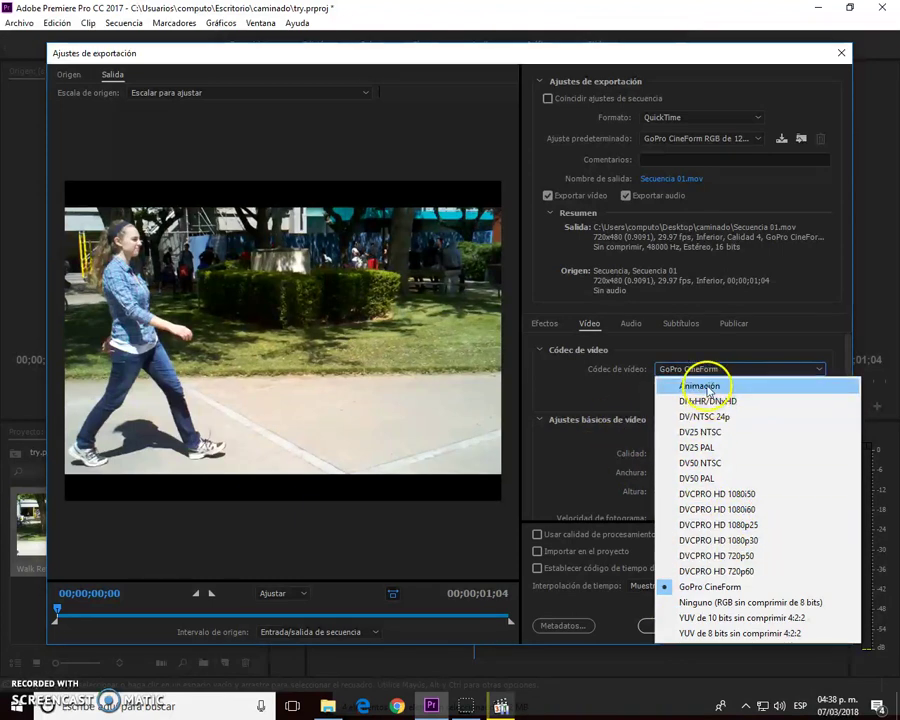
Set the video codec to Animación and name the output file referencia.mov
left_click(709, 387)
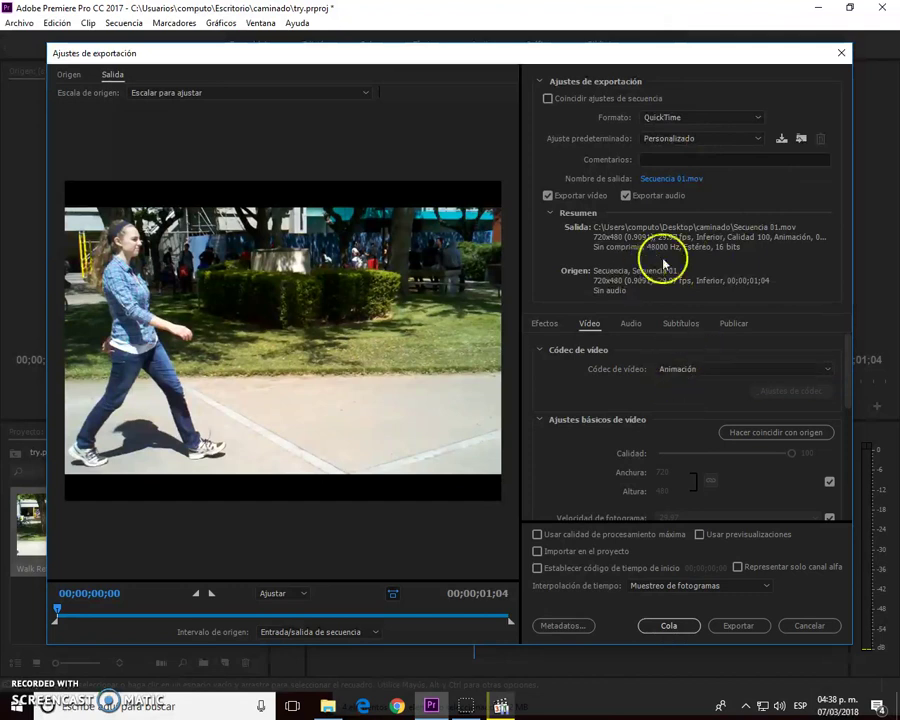
left_click(683, 179)
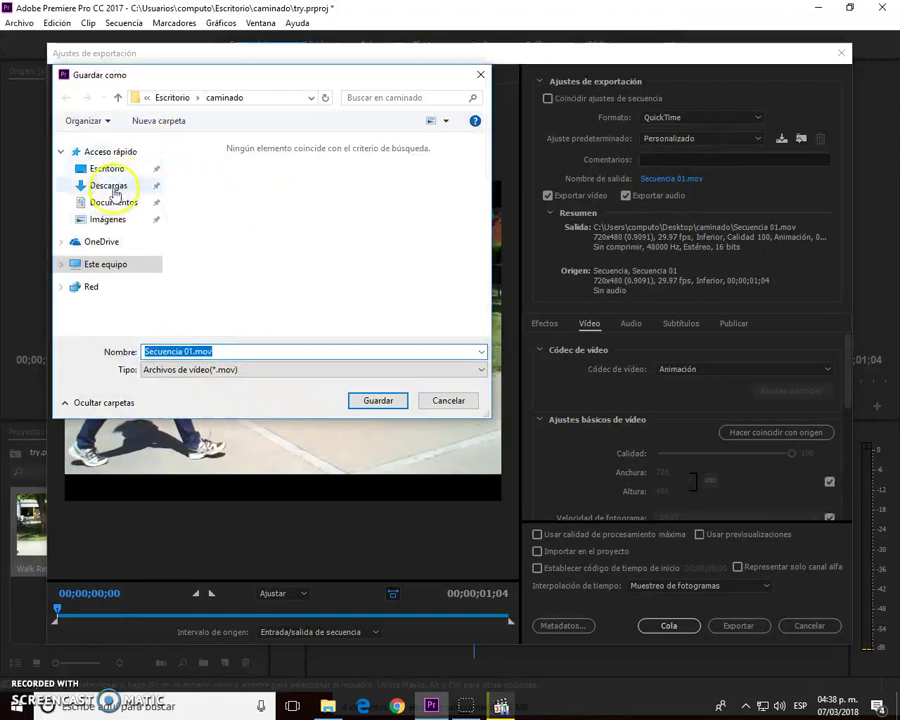
left_click(182, 352)
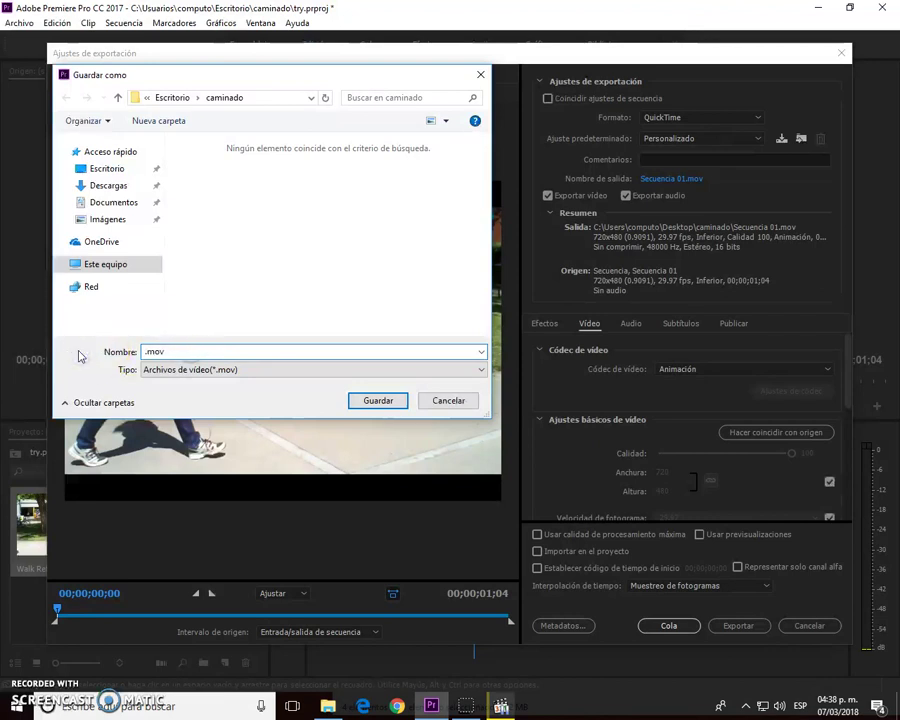
type("referencia")
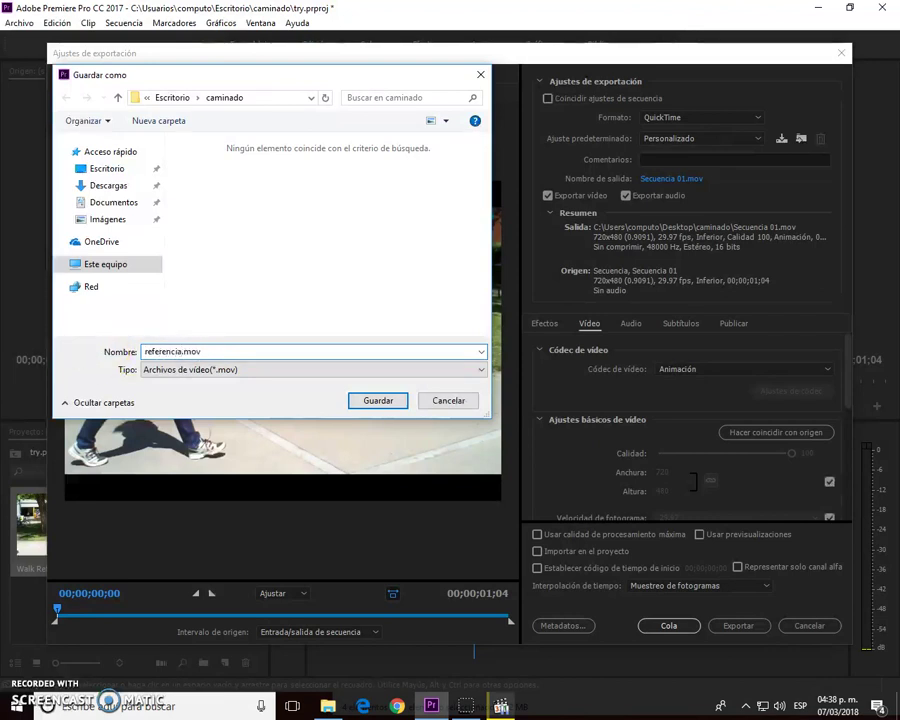
key("Return")
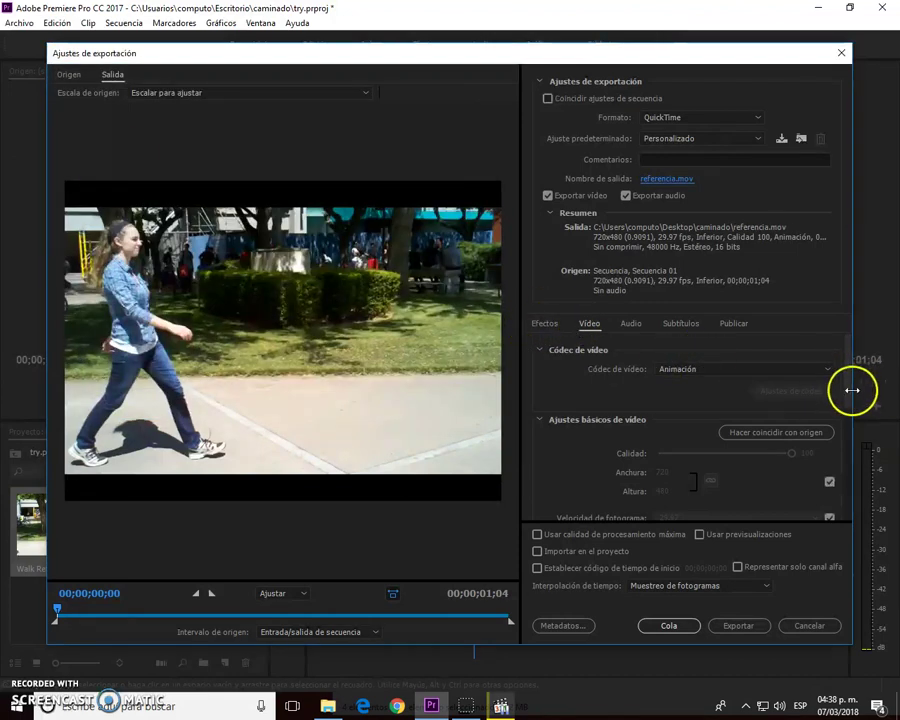
left_click_drag(848, 397, 847, 511)
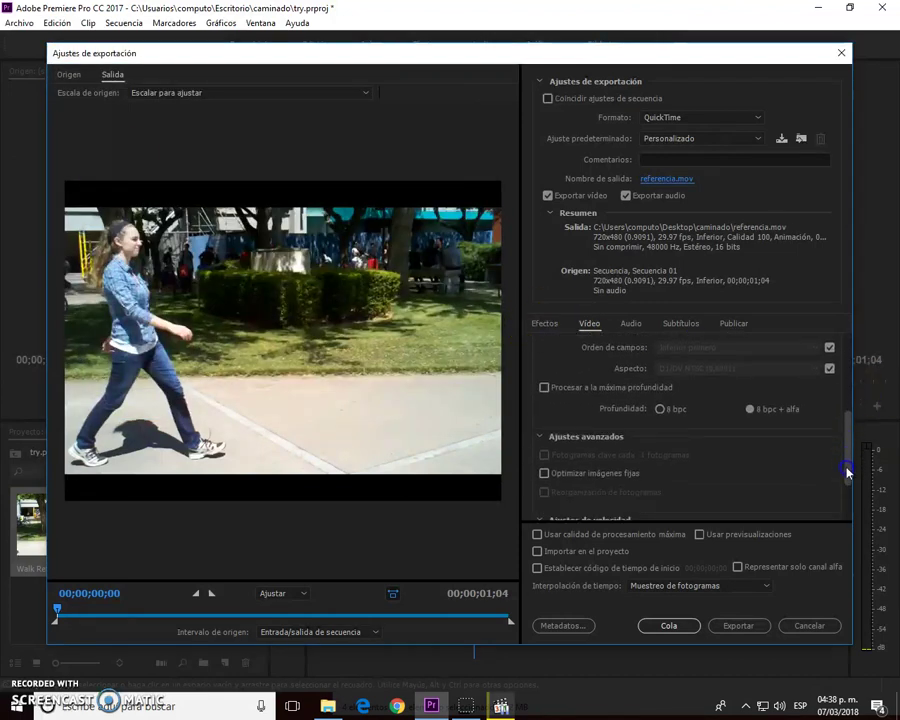
Export the video, save the Premiere project, and minimize Premiere Pro
left_click(728, 628)
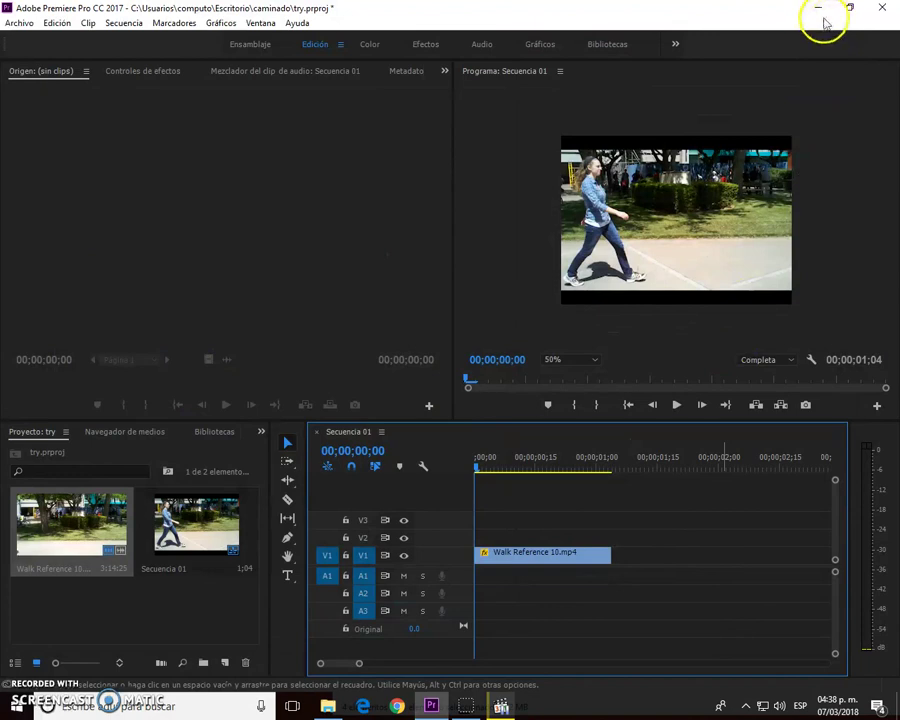
left_click(28, 24)
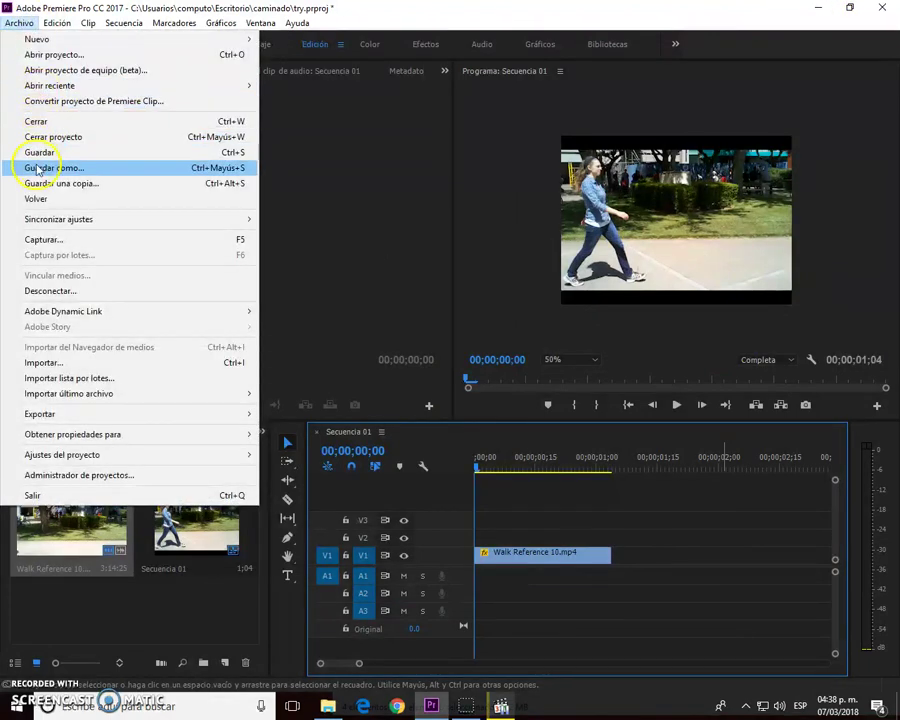
left_click(40, 151)
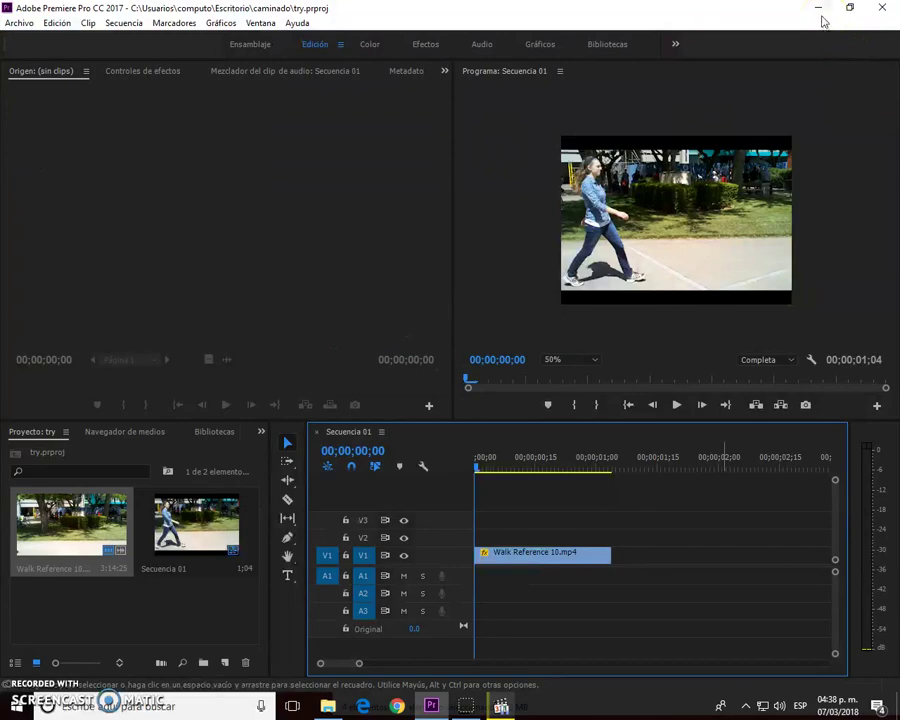
left_click(818, 10)
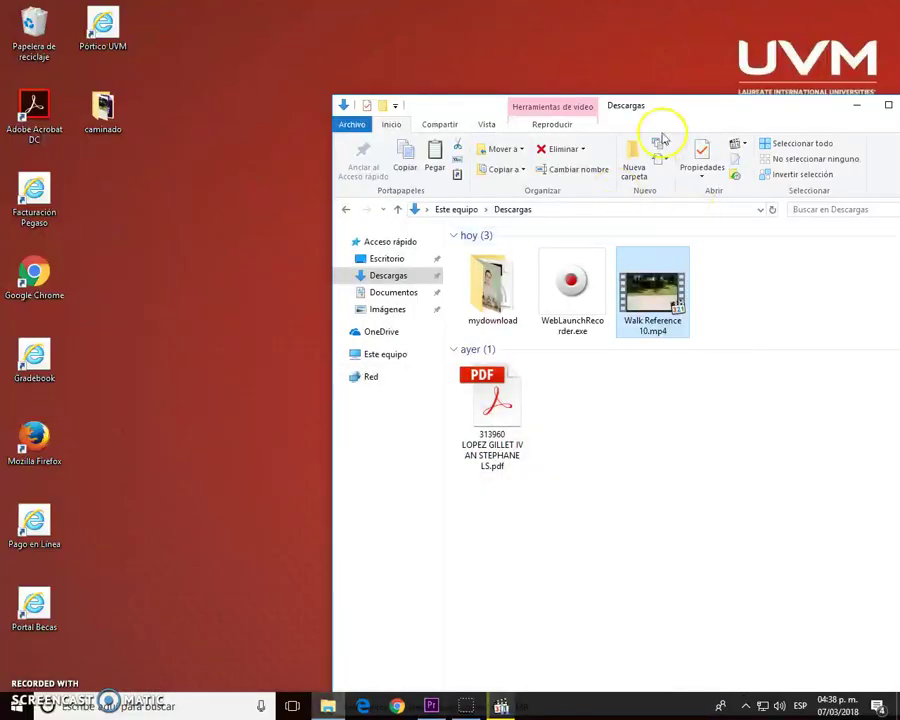
Open the caminado folder and select the exported referencia.mov file
left_click_drag(658, 97, 616, 66)
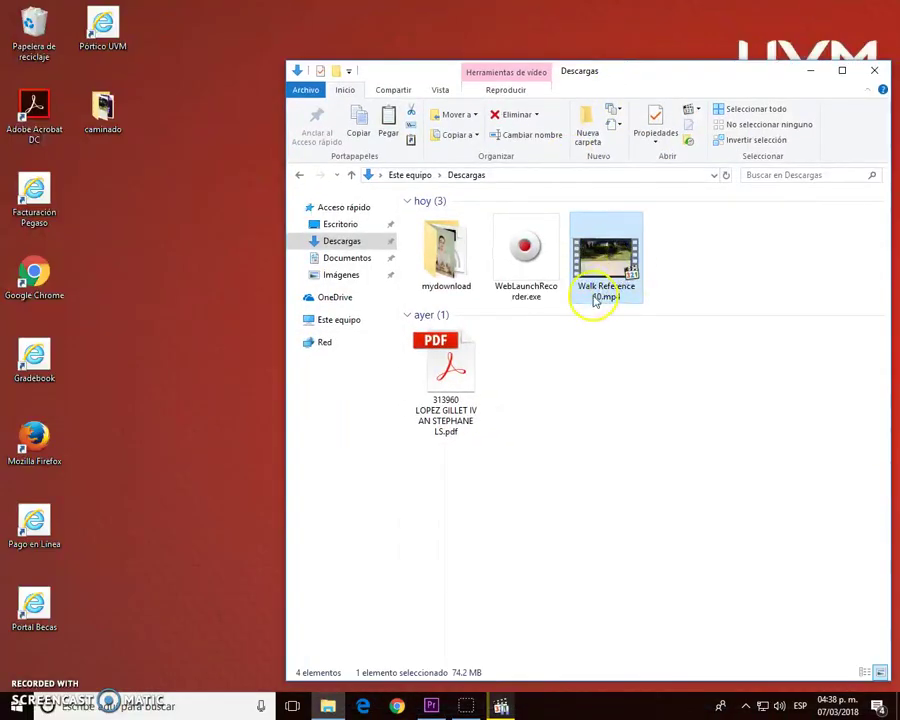
double_click(101, 108)
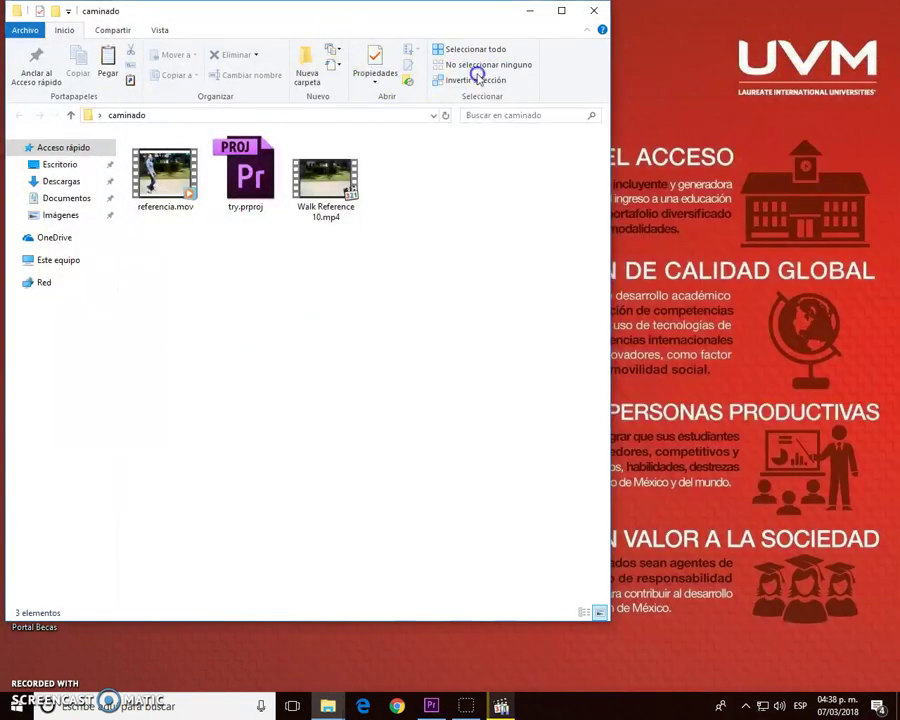
left_click(171, 205)
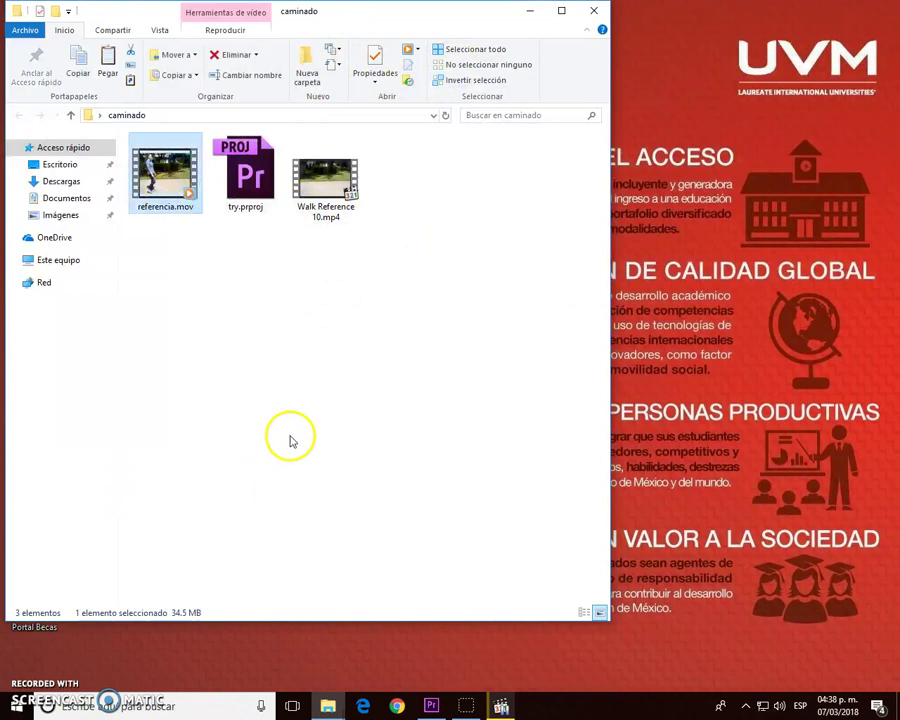
left_click_drag(196, 20, 336, 52)
Look at Abrir con options for referencia.mov, then launch Google Chrome instead
right_click(326, 194)
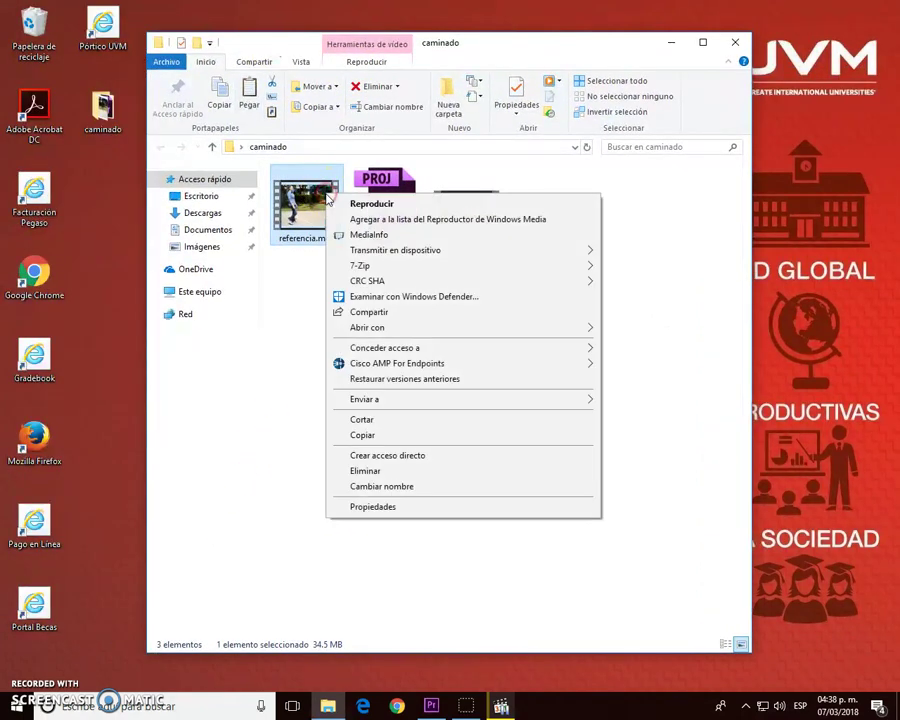
mouse_move(363, 330)
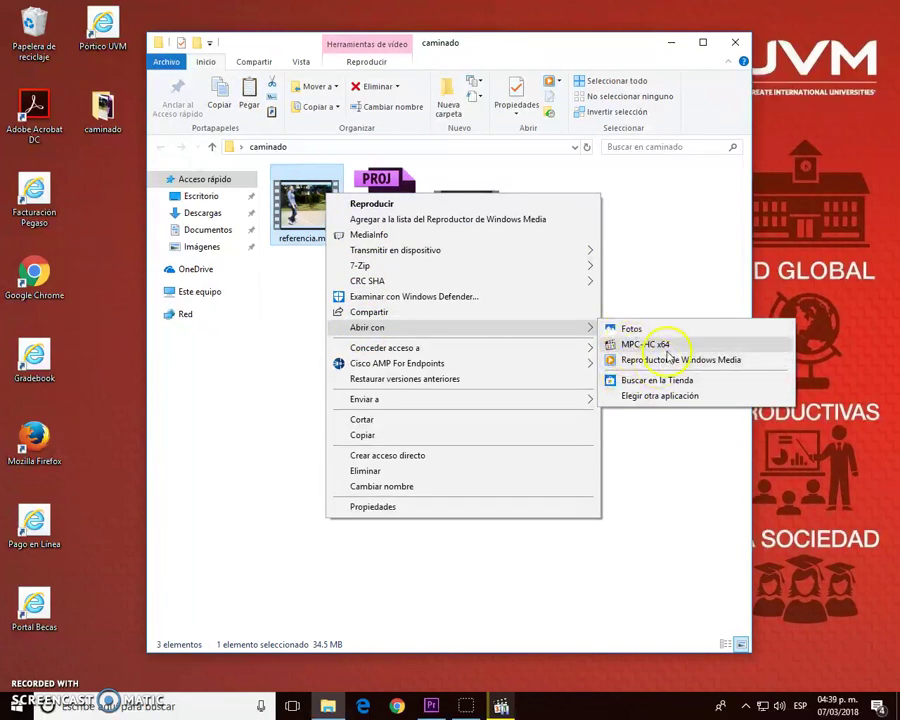
left_click(397, 706)
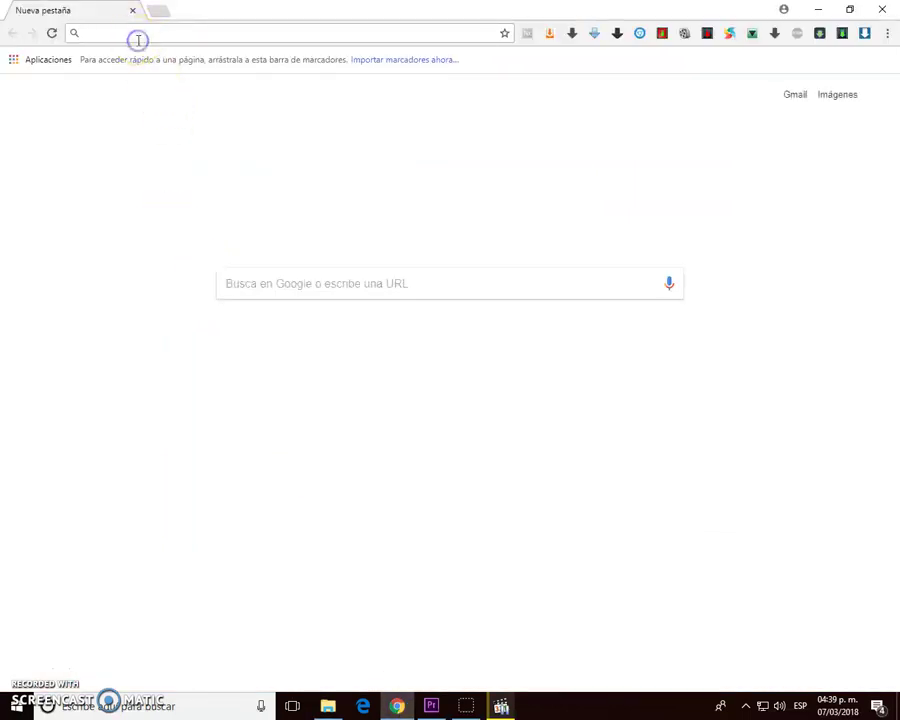
Search Google for 'quicktime para windows' and look over the results
type("quick")
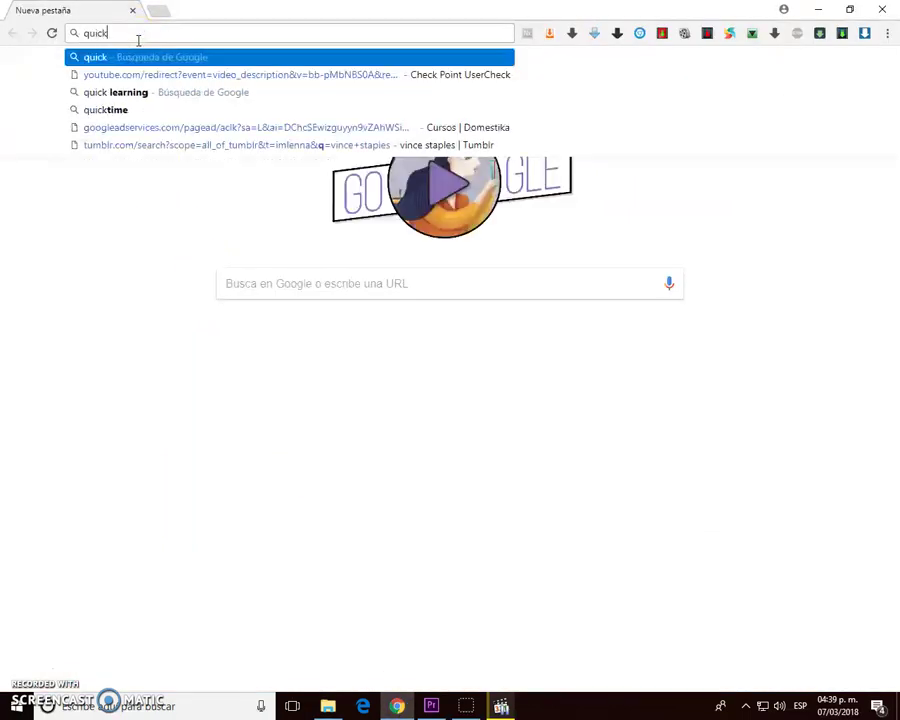
type("time")
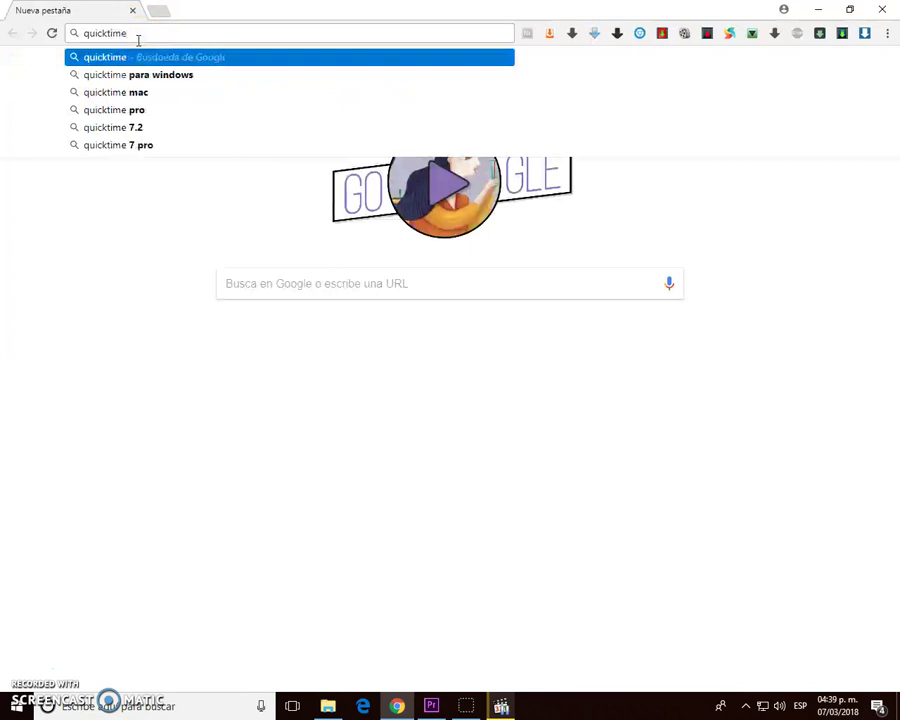
left_click(158, 74)
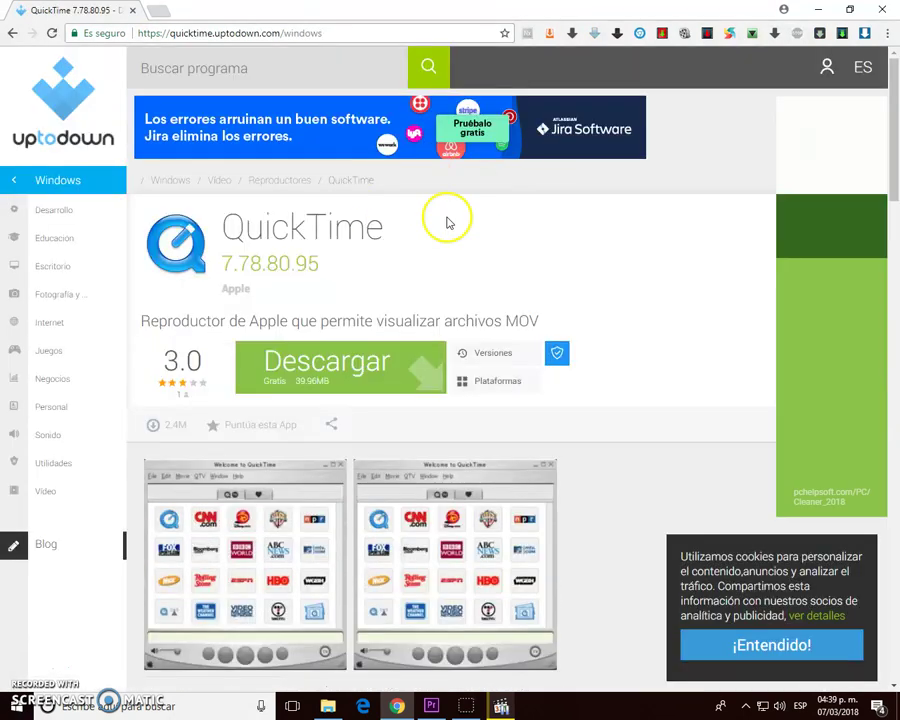
scroll(893, 165, "down", 2)
scroll(893, 170, "up", 2)
left_click(11, 34)
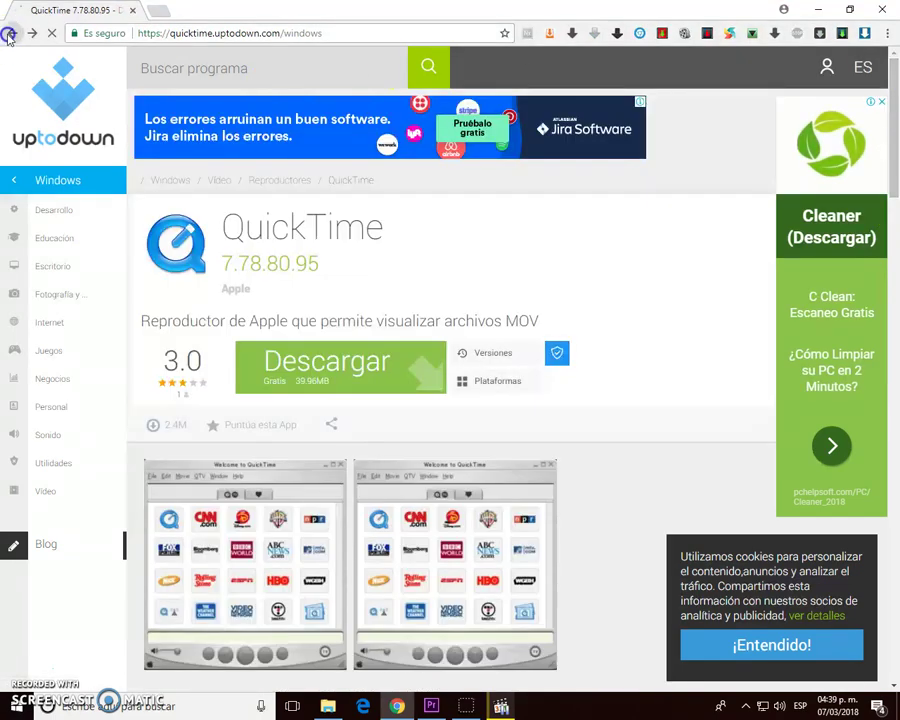
Open Apple's QuickTime 7.7.9 for Windows page and download QuickTimeInstaller.exe
scroll(200, 400, "down", 1)
scroll(208, 490, "down", 1)
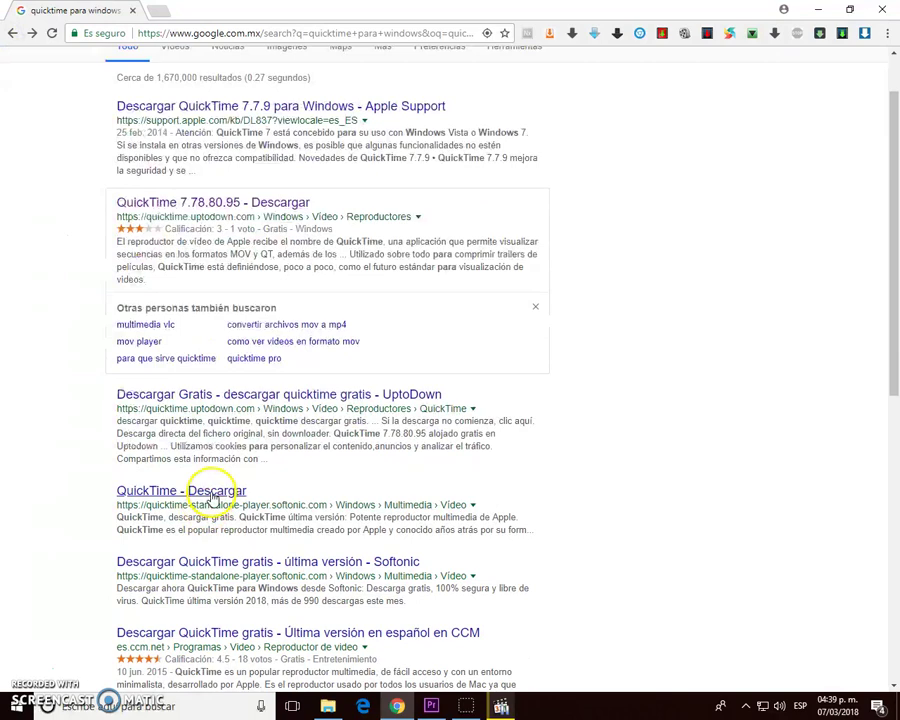
scroll(212, 486, "down", 1)
scroll(218, 490, "down", 1)
scroll(222, 492, "down", 1)
scroll(220, 496, "down", 1)
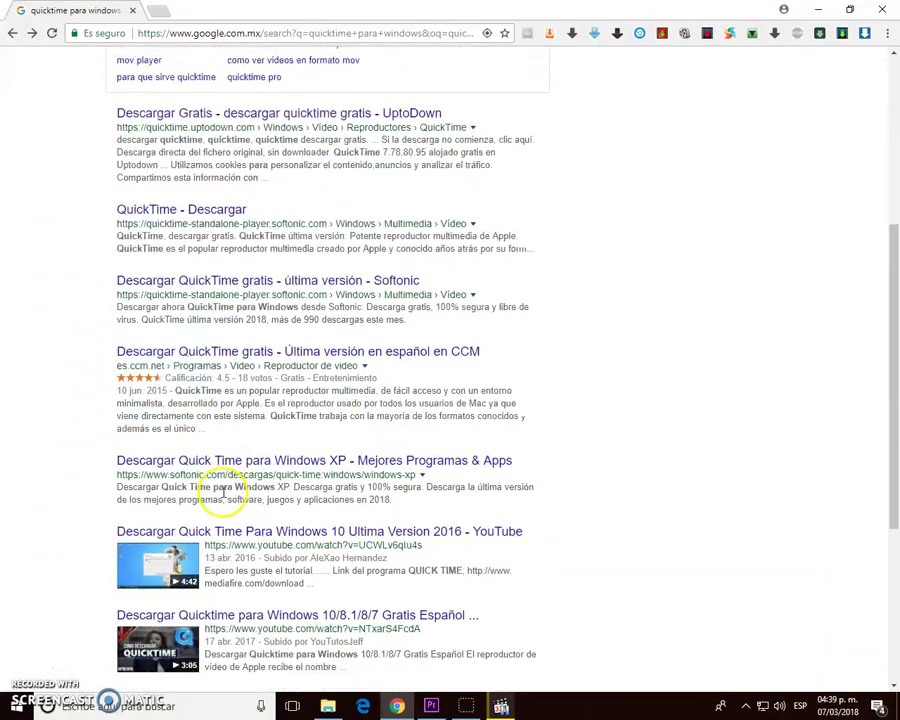
scroll(217, 467, "up", 4)
scroll(216, 456, "up", 2)
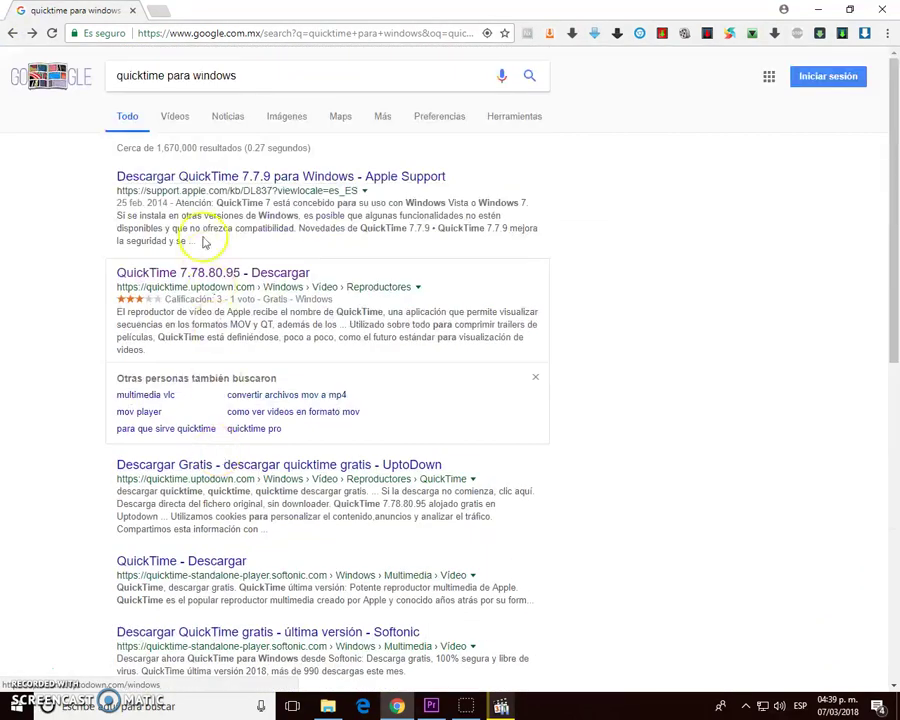
left_click(200, 34)
left_click(335, 152)
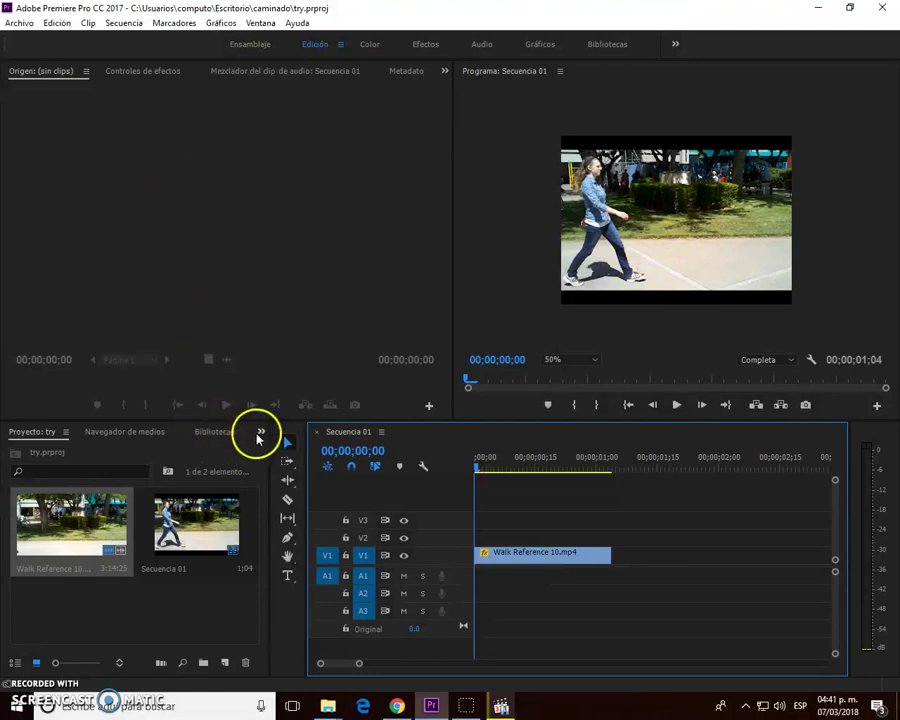
Show the Efectos panel and expand the Efectos de vídeo folder
left_click(260, 434)
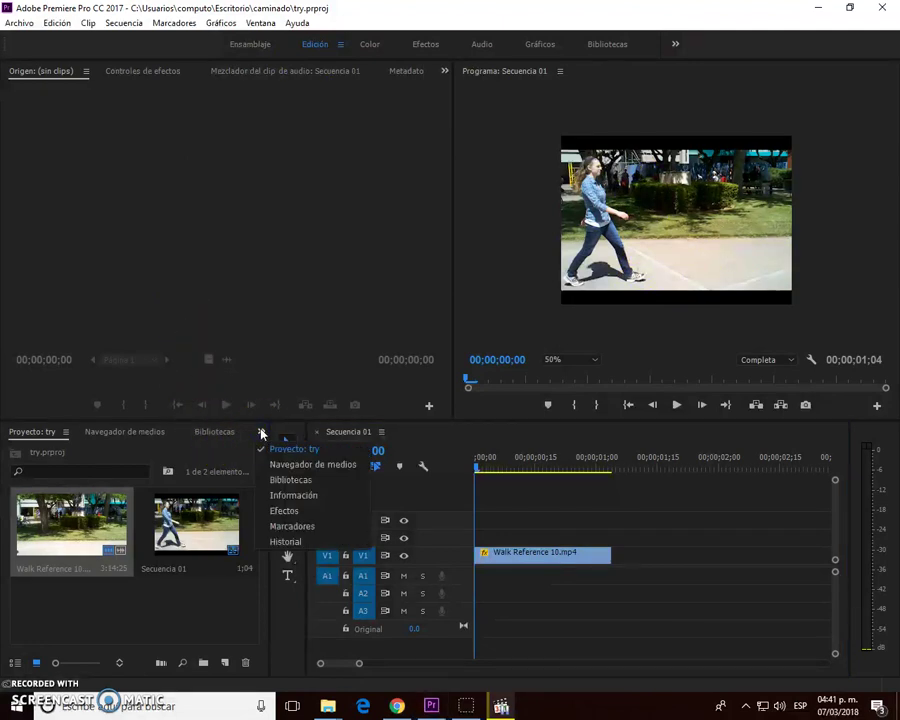
left_click(284, 512)
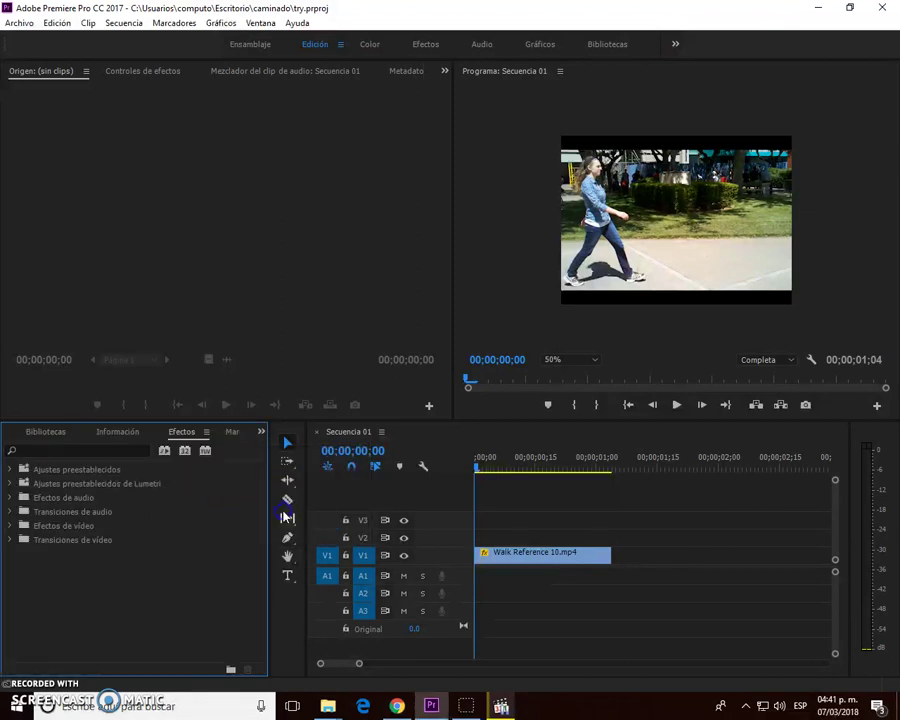
left_click(10, 526)
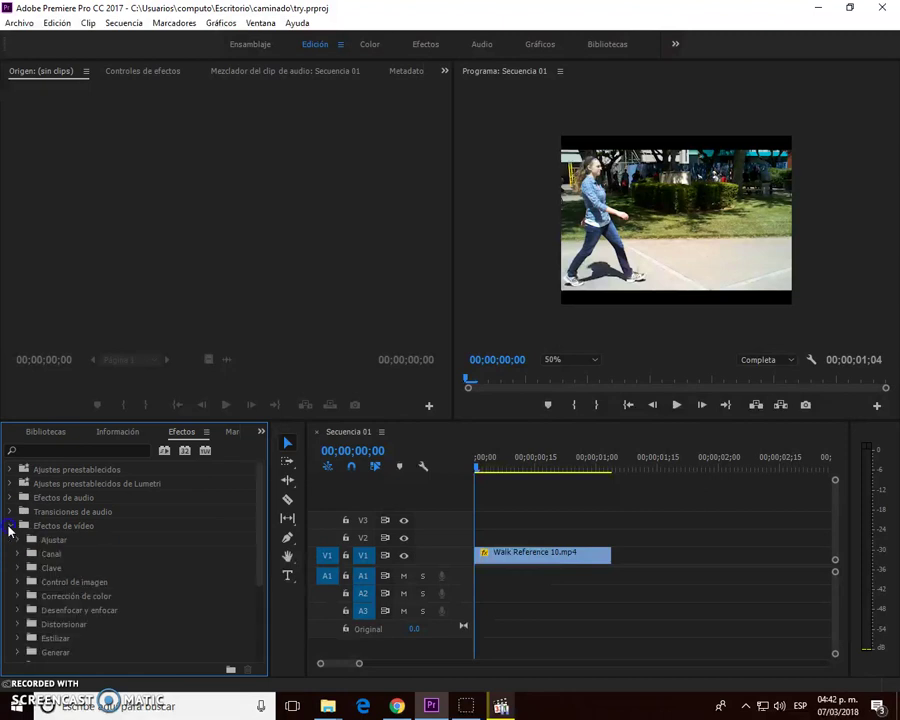
left_click(10, 512)
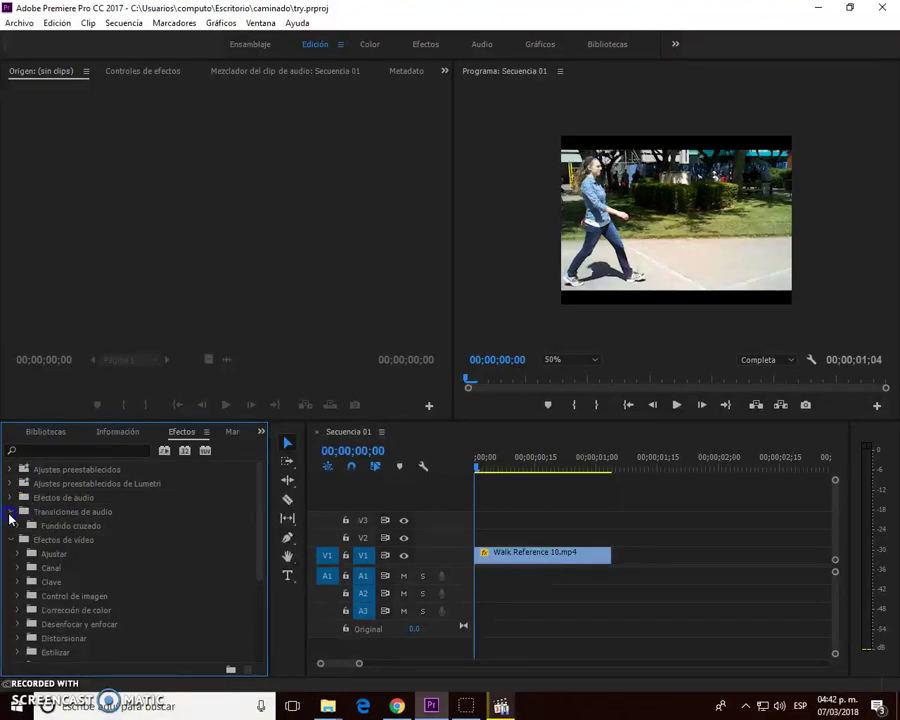
left_click(10, 512)
left_click(10, 526)
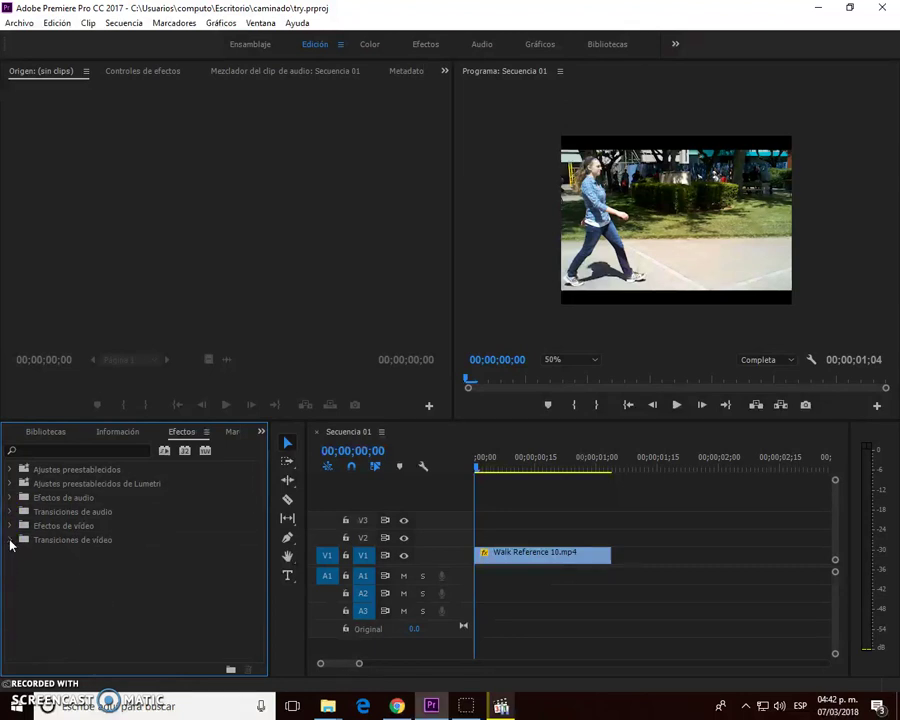
left_click(10, 540)
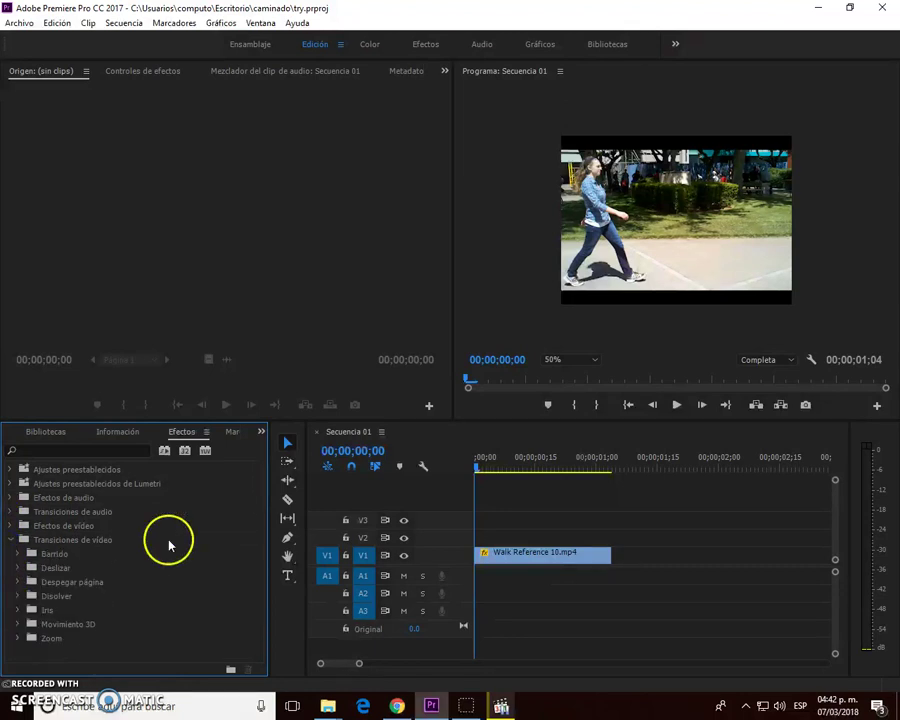
left_click(10, 540)
left_click(22, 527)
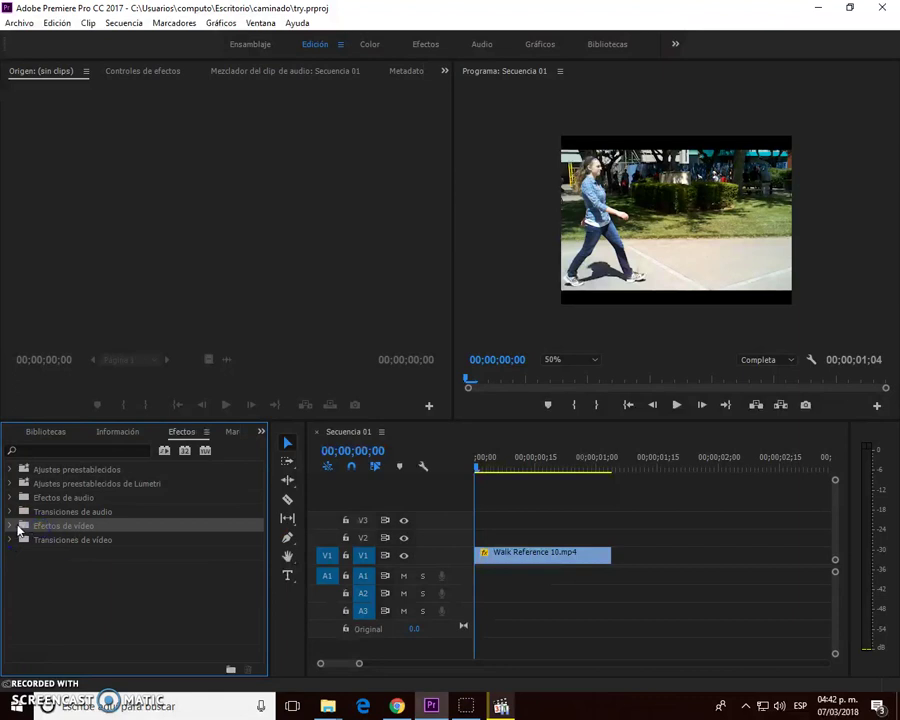
left_click(12, 527)
Drag Código de tiempo from the Vídeo subfolder onto the Walk Reference 10.mp4 clip
scroll(136, 566, "down", 2)
scroll(136, 566, "down", 3)
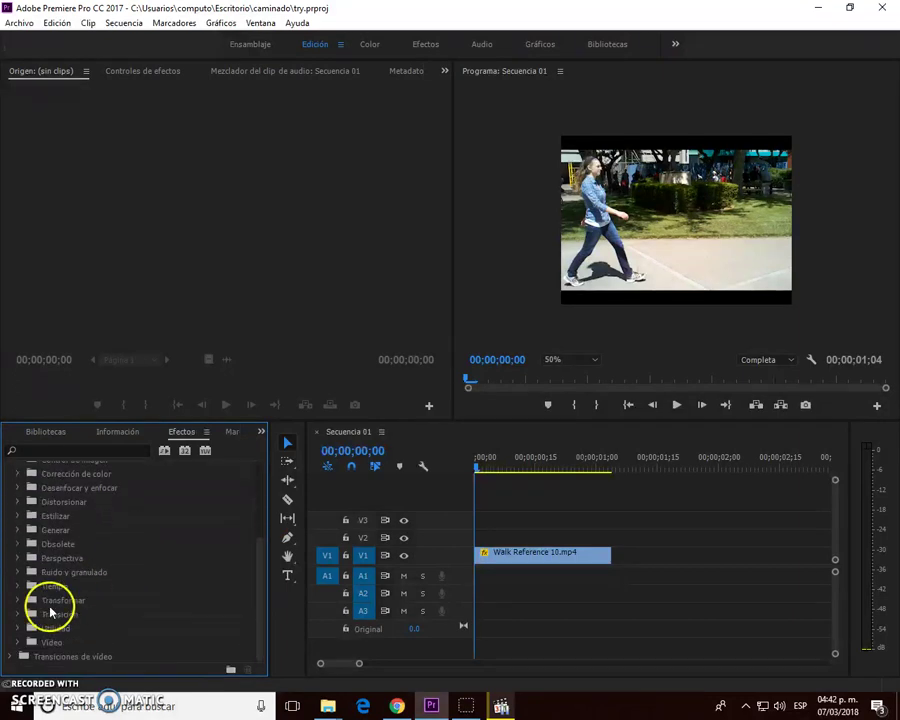
left_click(16, 642)
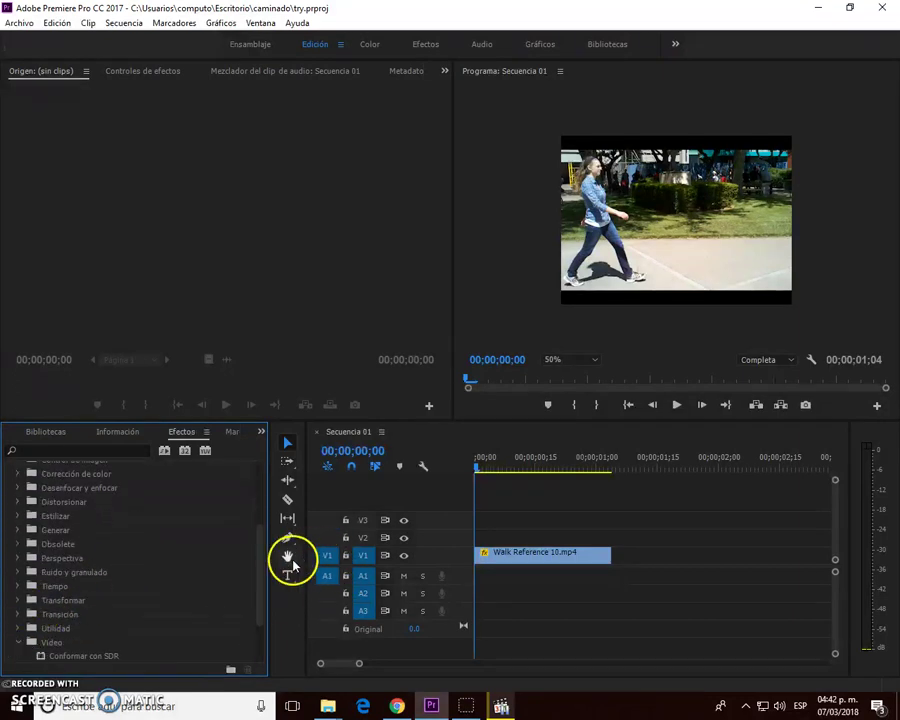
left_click_drag(260, 575, 261, 623)
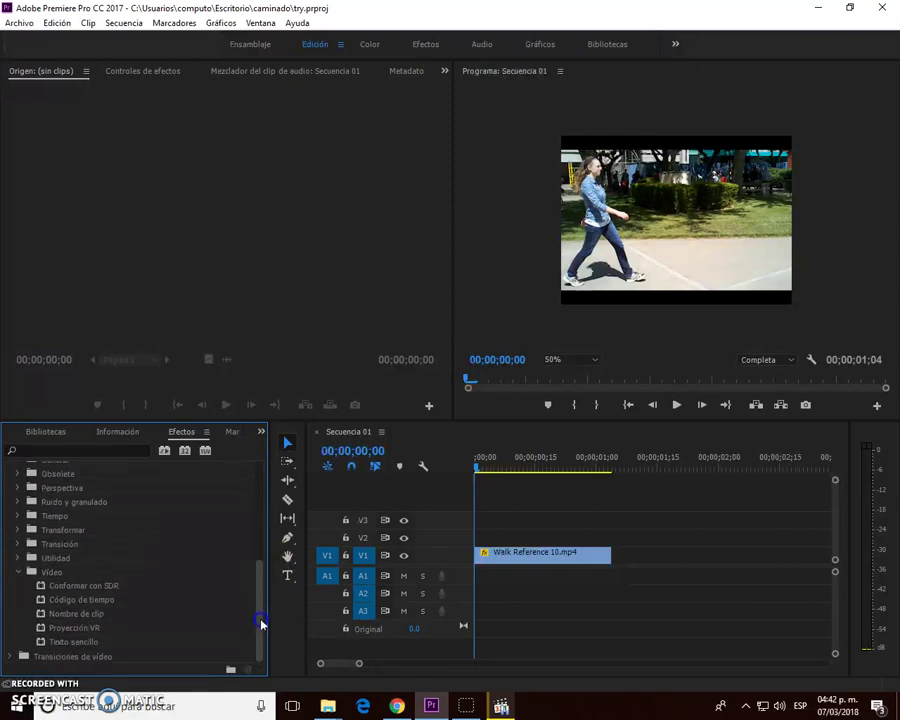
left_click(70, 601)
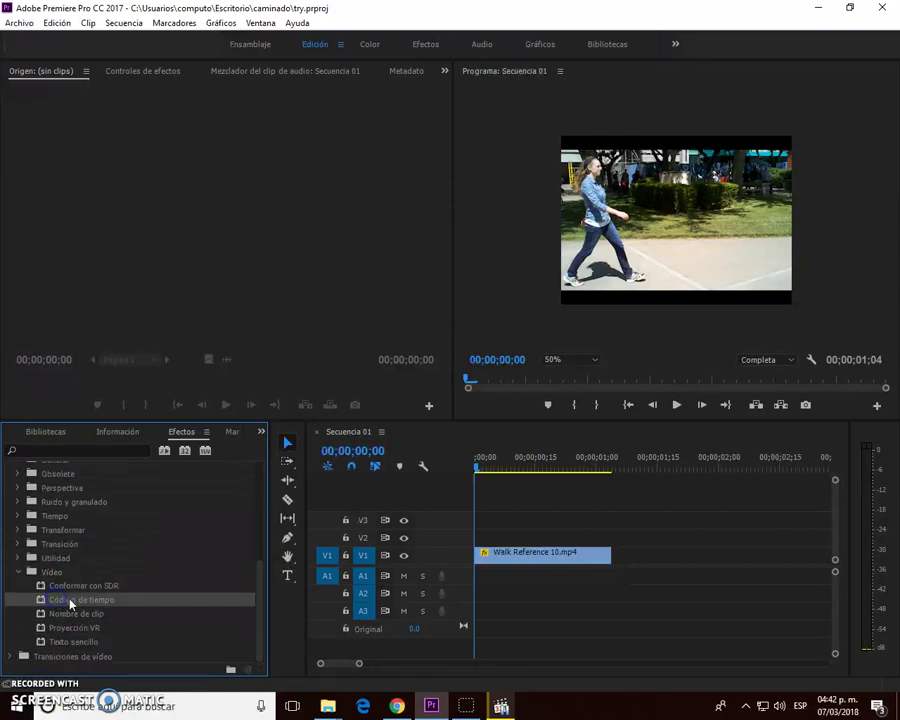
left_click_drag(70, 602, 471, 498)
left_click_drag(520, 538, 535, 557)
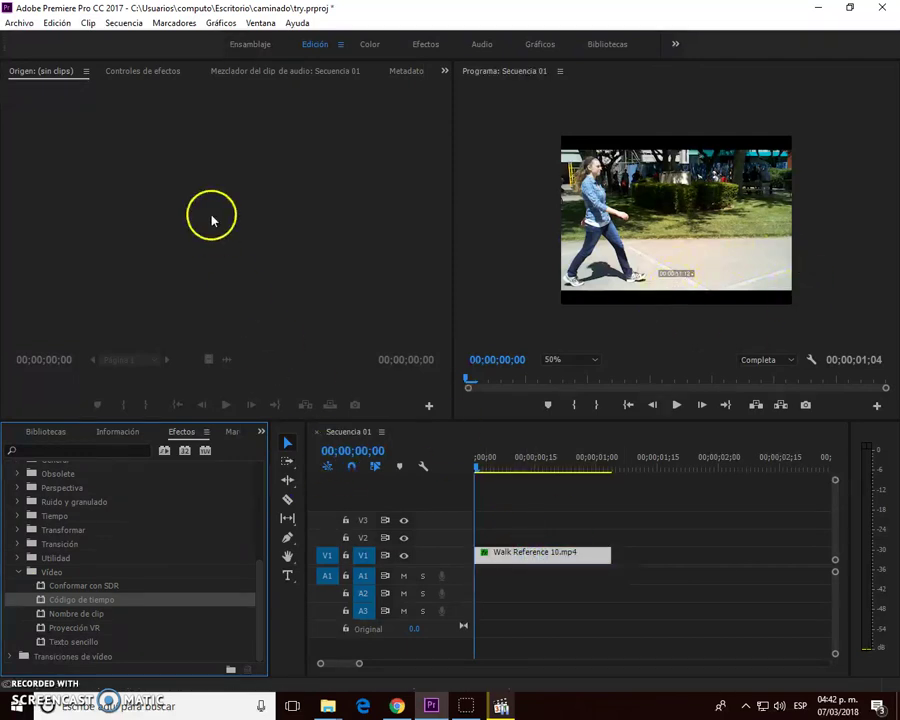
Resize the timecode overlay to 9.5% and move it lower in the frame
left_click(150, 74)
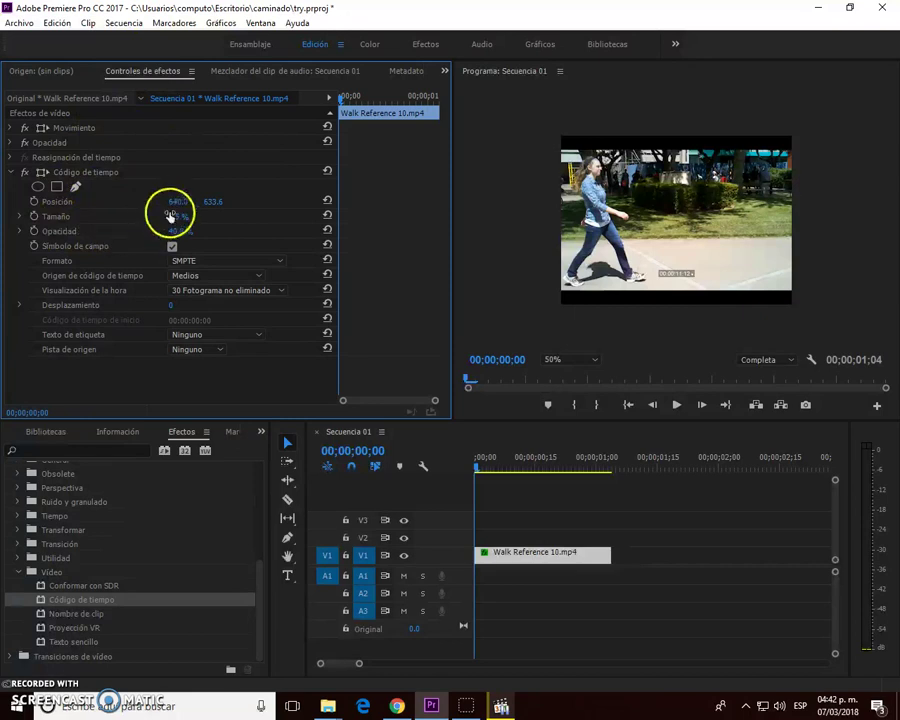
mouse_move(178, 216)
left_mouse_down()
mouse_move(220, 228)
mouse_move(187, 216)
left_mouse_up()
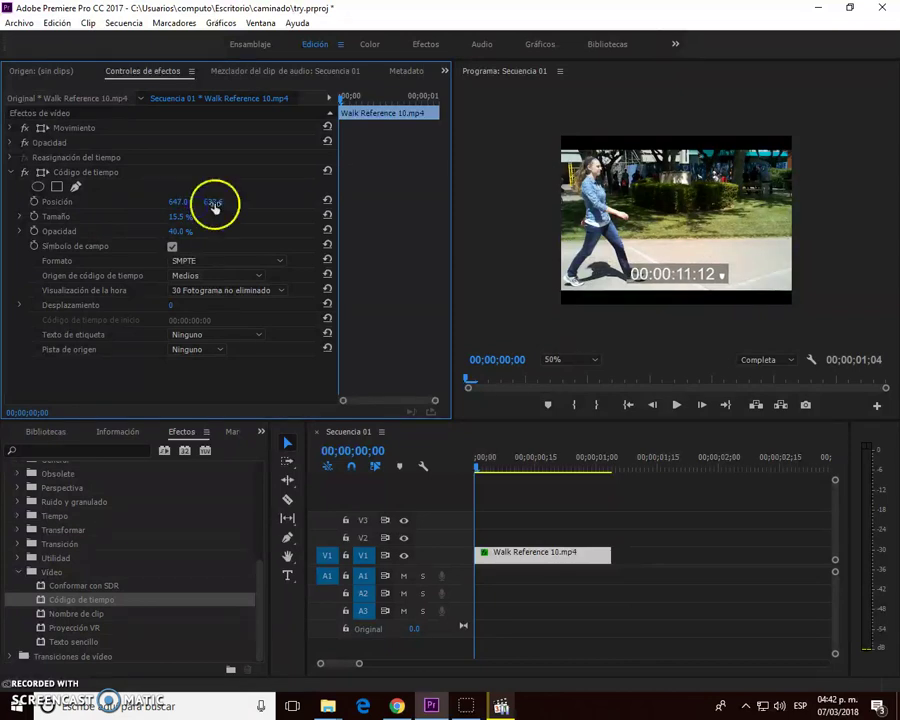
mouse_move(211, 201)
left_mouse_down()
mouse_move(259, 201)
mouse_move(20, 201)
left_mouse_up()
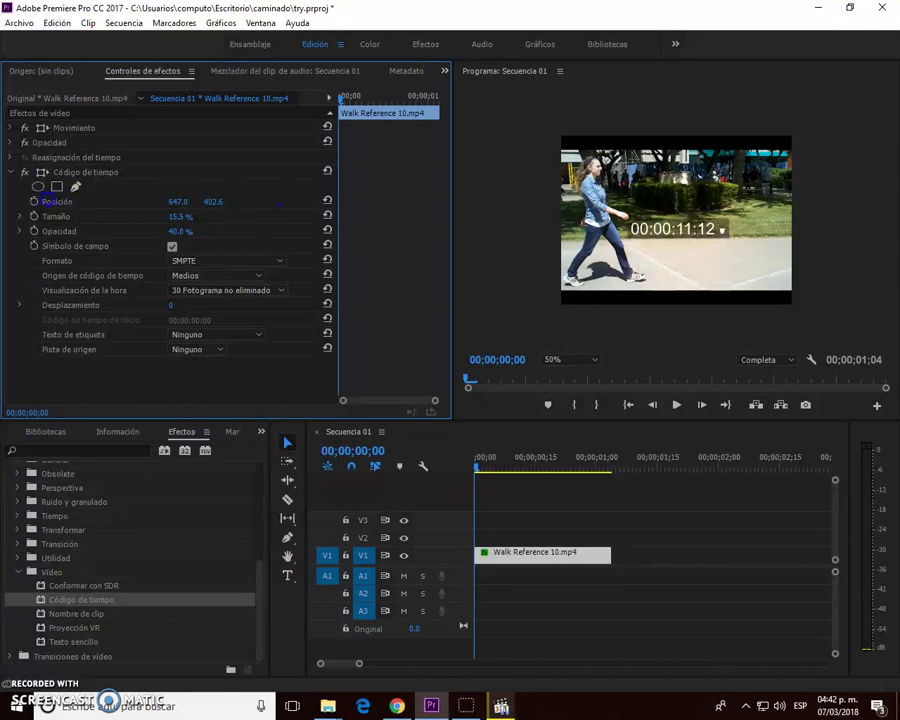
mouse_move(211, 201)
left_mouse_down()
mouse_move(501, 181)
mouse_move(209, 187)
mouse_move(677, 186)
left_mouse_up()
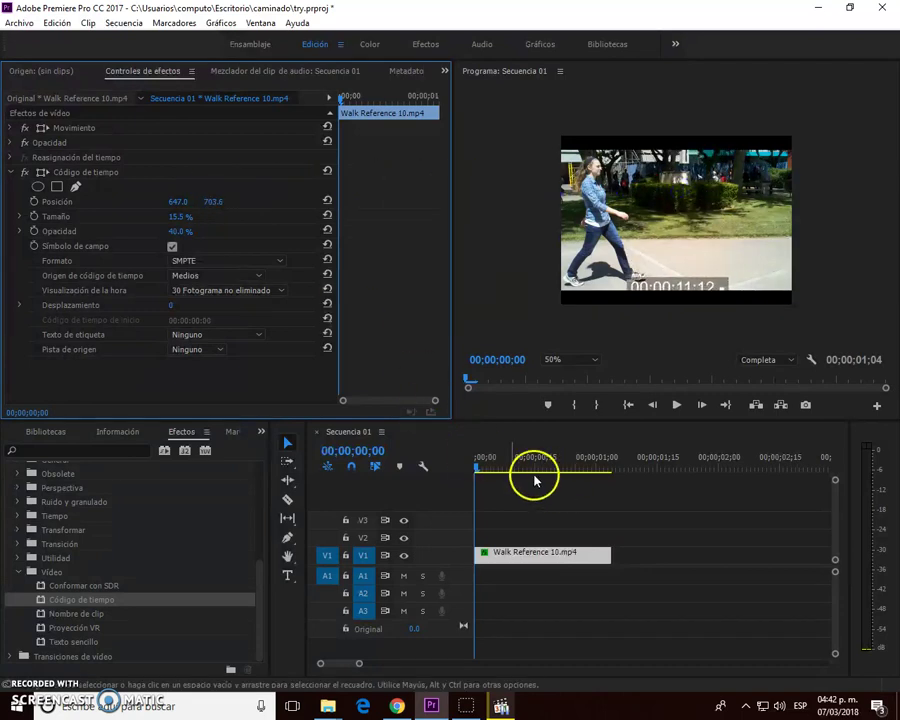
mouse_move(477, 469)
left_mouse_down()
mouse_move(485, 467)
mouse_move(470, 465)
left_mouse_up()
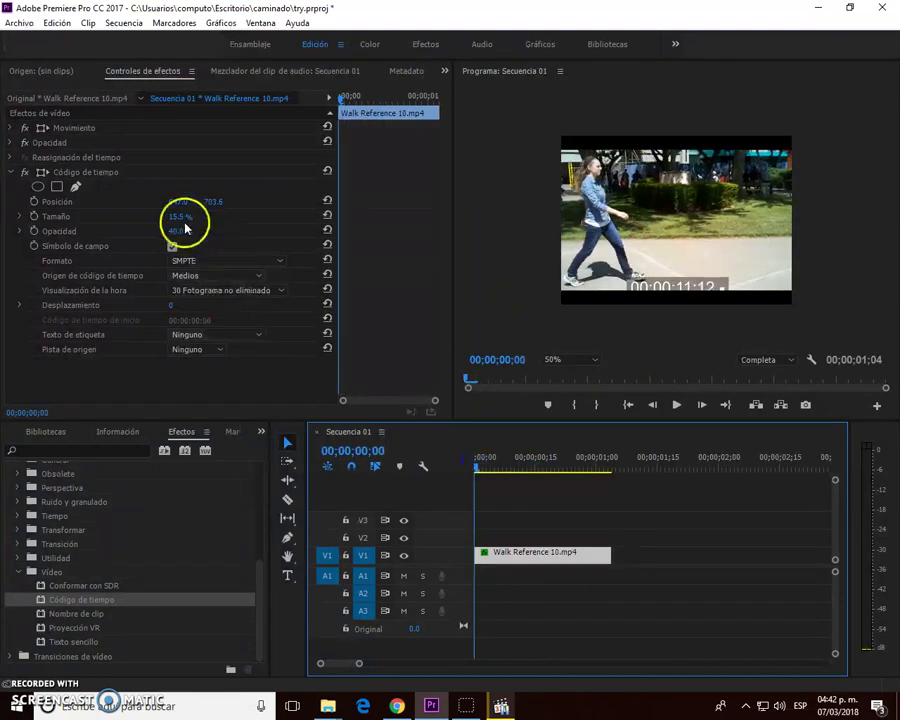
mouse_move(212, 201)
left_mouse_down()
mouse_move(301, 213)
mouse_move(197, 207)
left_mouse_up()
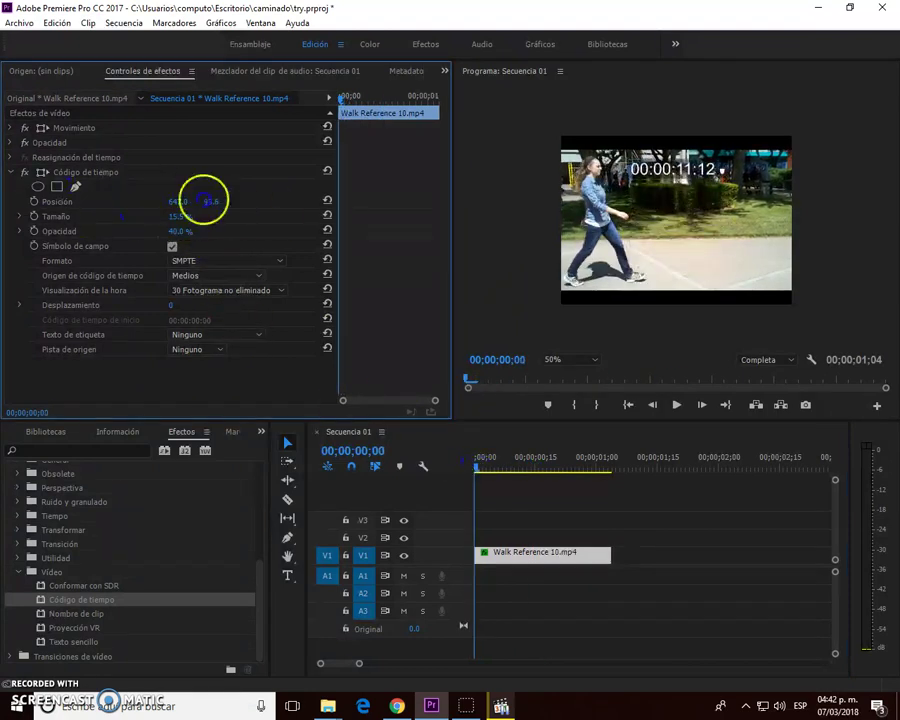
left_click_drag(181, 216, 170, 216)
Set overlay opacity to 67%, format to Fotogramas, source to Clip, then scrub to verify
left_click(183, 233)
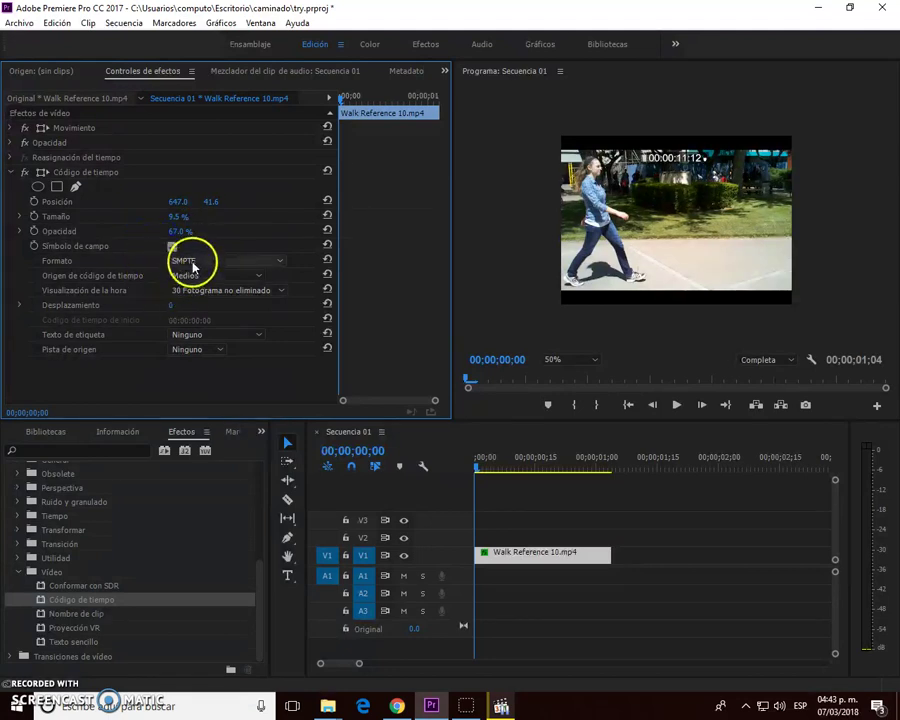
left_click(194, 265)
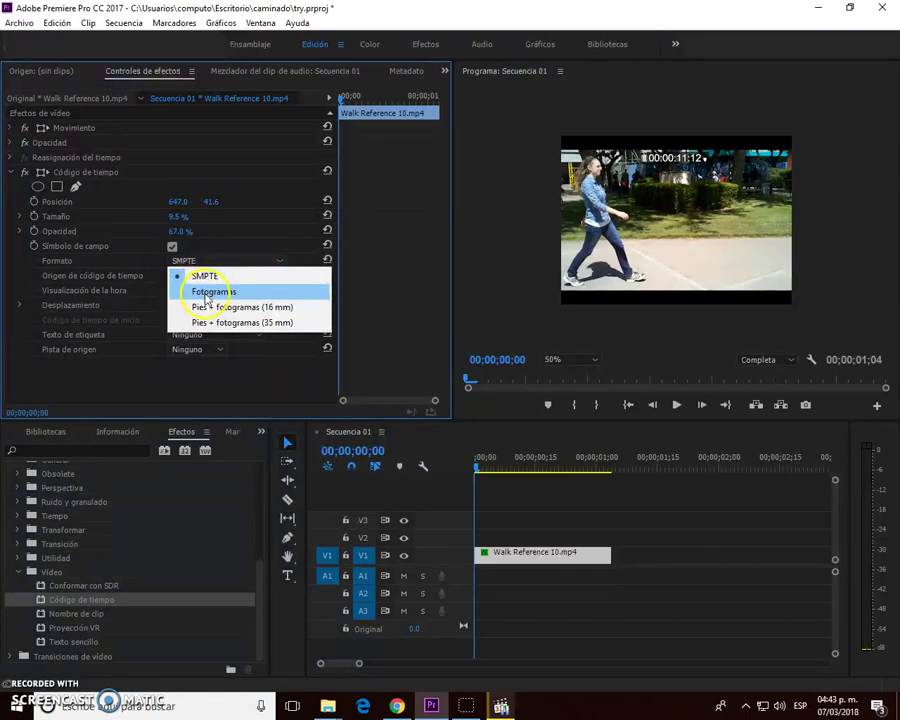
left_click(205, 296)
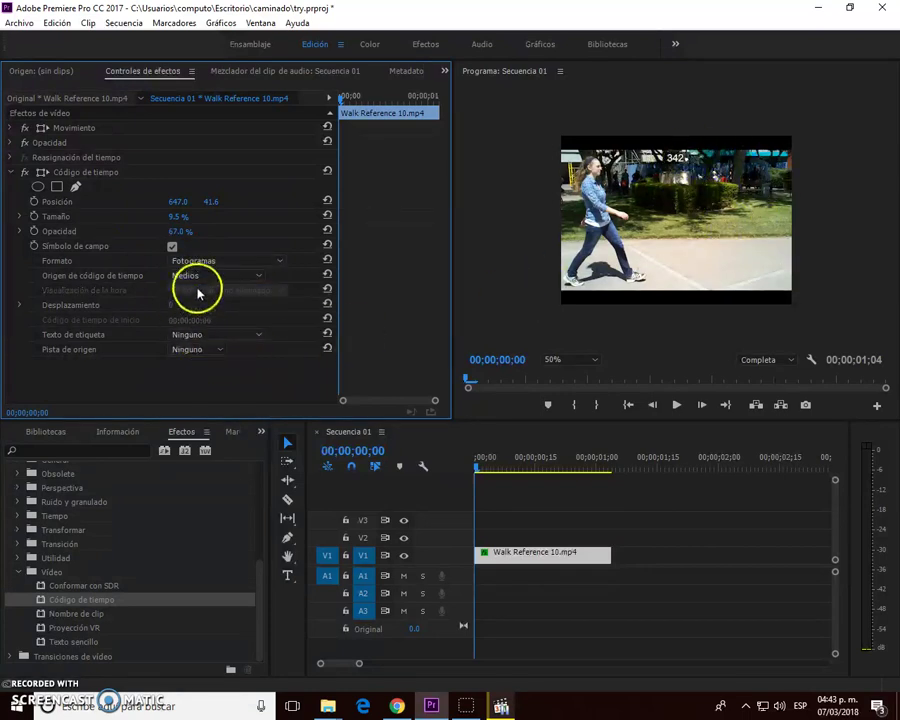
left_click(476, 464)
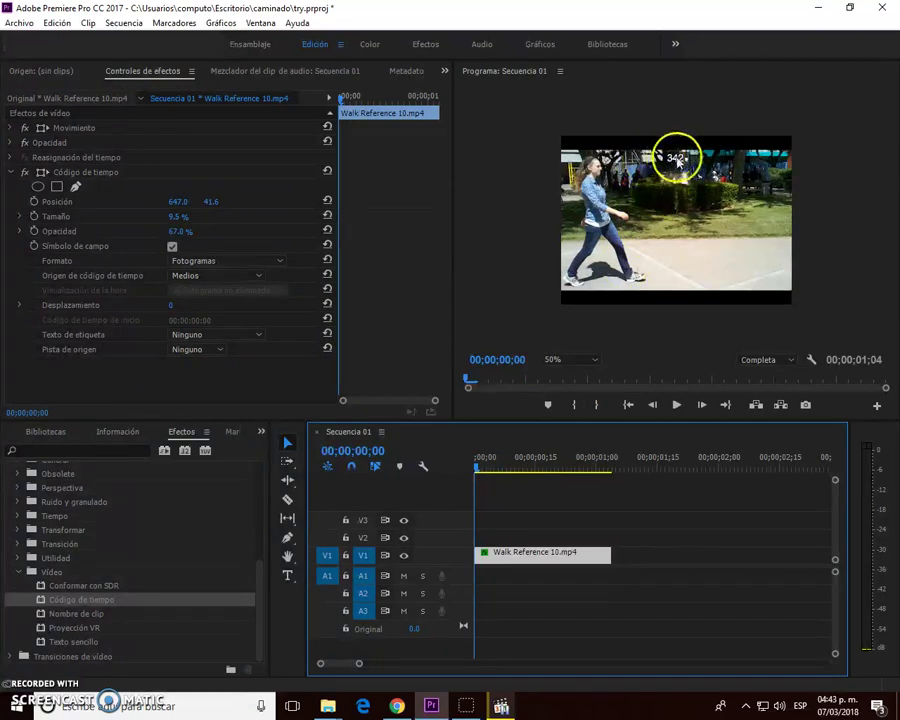
left_click(203, 277)
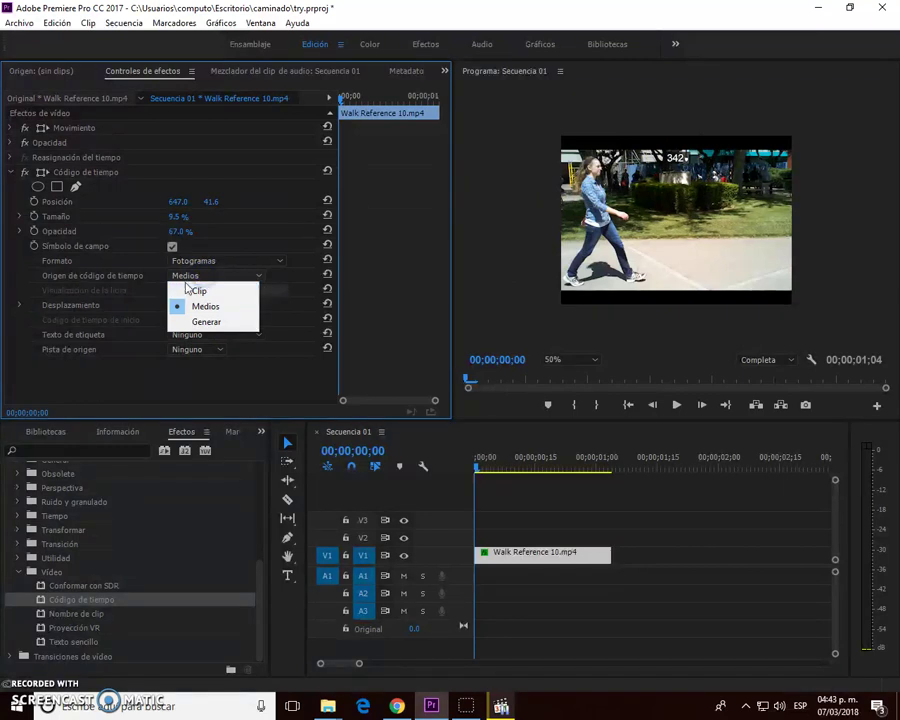
left_click(195, 289)
mouse_move(478, 468)
left_mouse_down()
mouse_move(611, 474)
mouse_move(465, 480)
mouse_move(502, 476)
mouse_move(615, 496)
mouse_move(418, 490)
left_mouse_up()
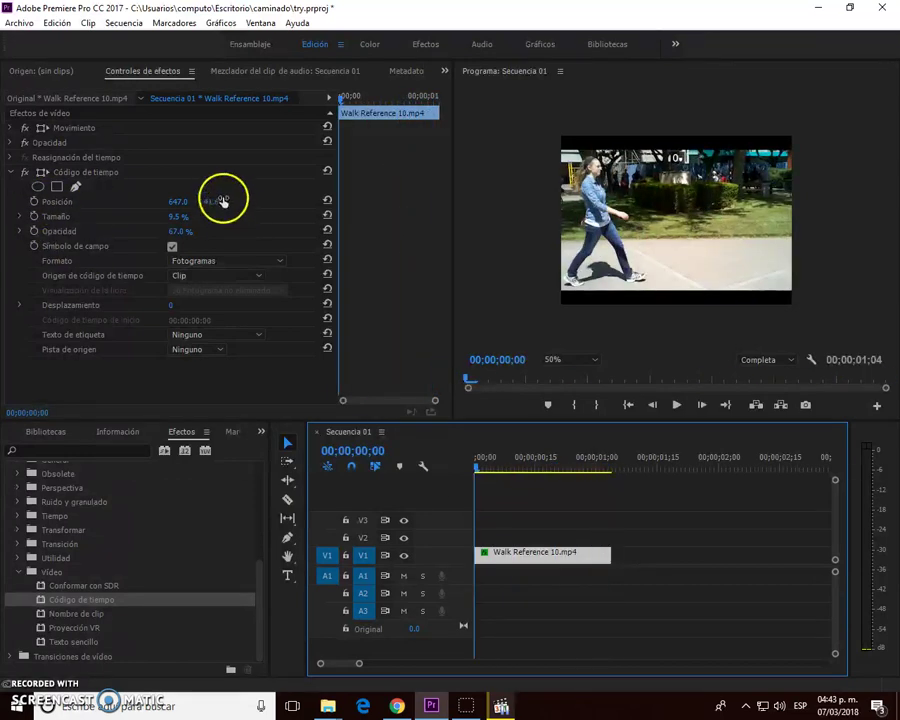
Export Secuencia 01 as a QuickTime Animation movie, keeping the existing export settings
left_click(20, 24)
mouse_move(62, 418)
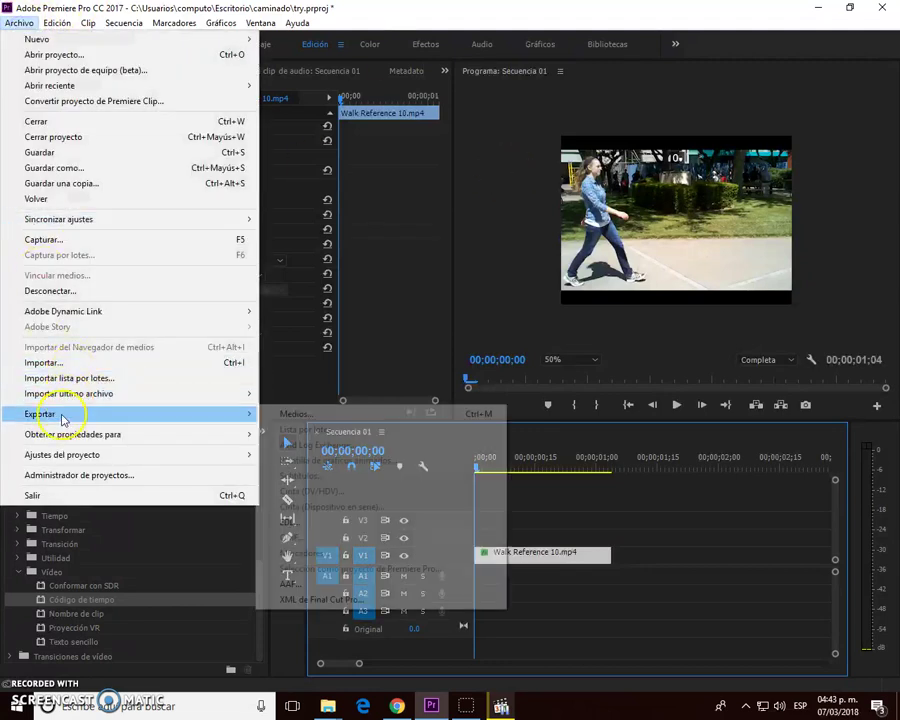
left_click(382, 413)
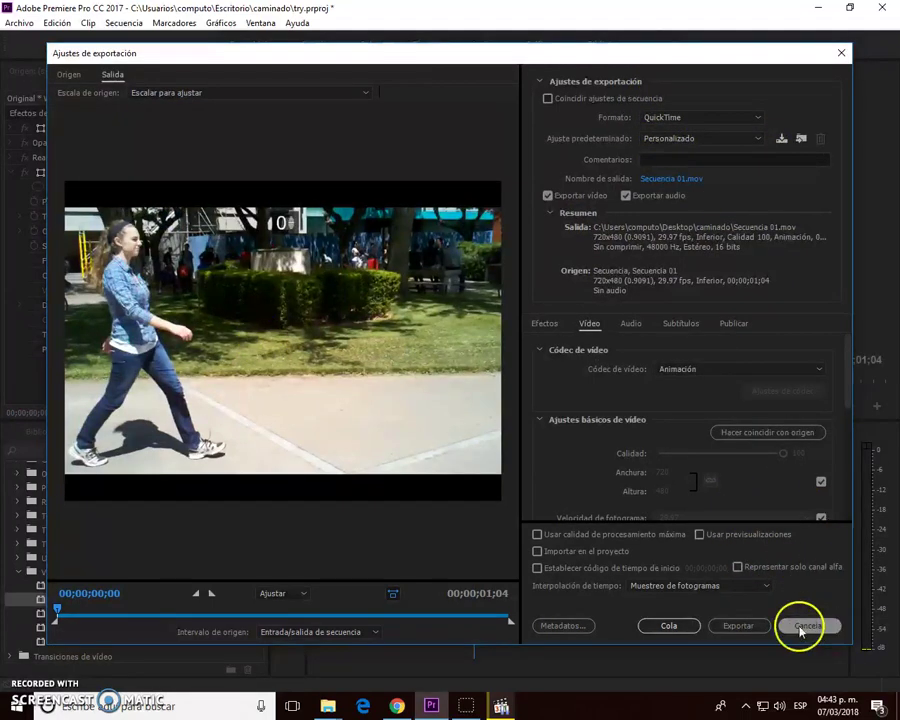
left_click(738, 626)
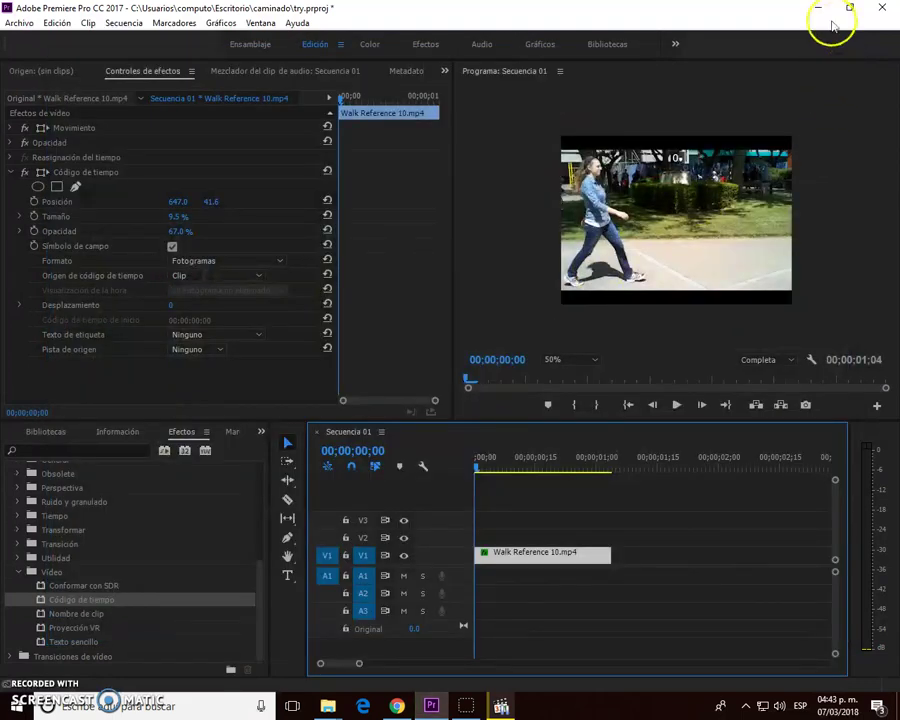
Rename Secuencia 01.mov to 'contador de frames.mov', then minimize caminado and close Descargas
left_click(820, 8)
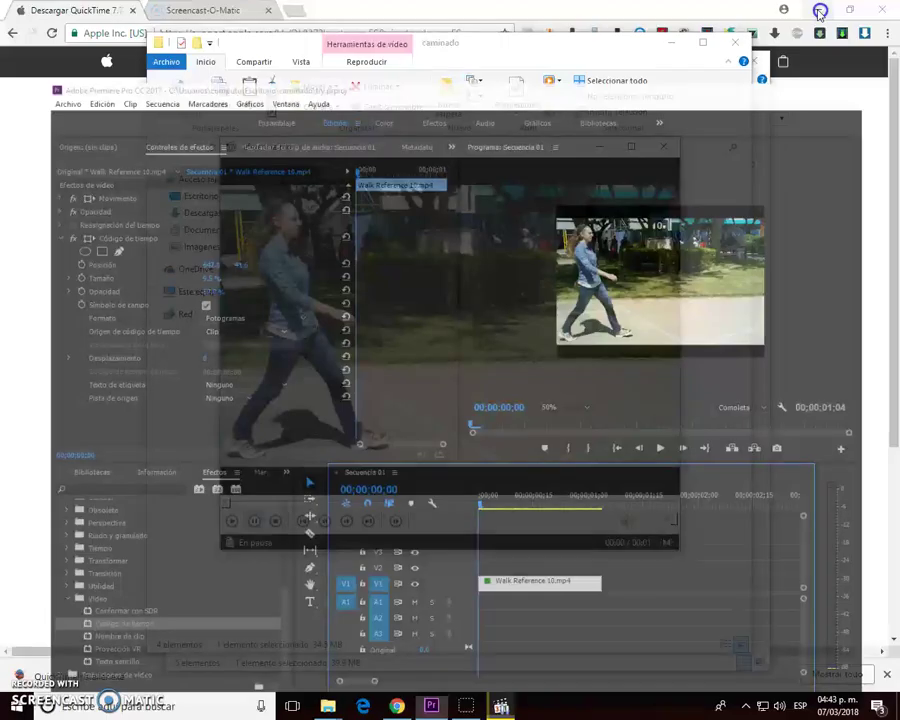
left_click(663, 147)
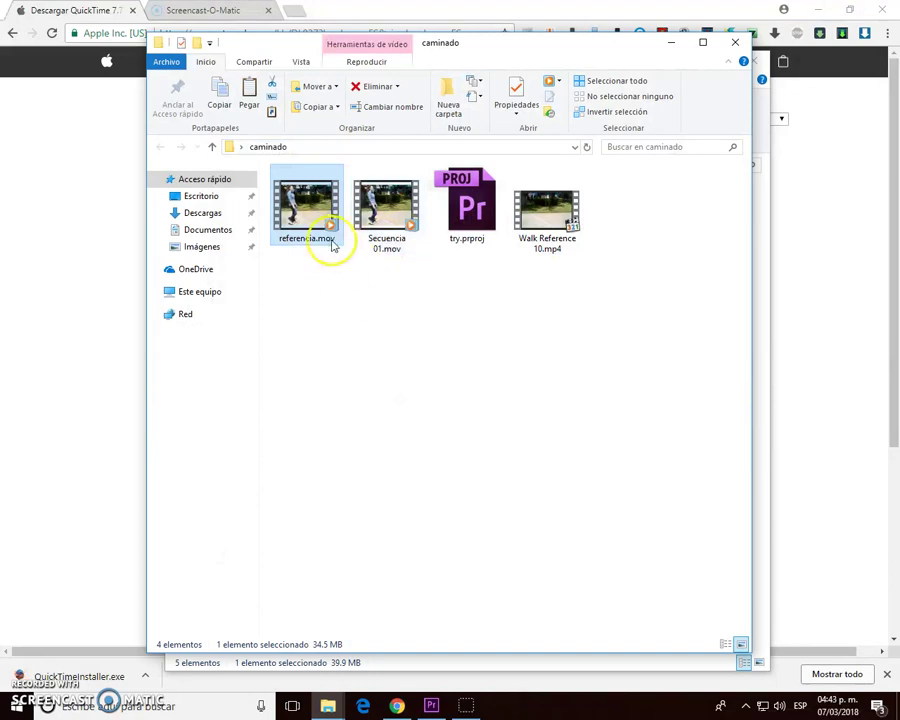
left_click(389, 228)
left_click(383, 254)
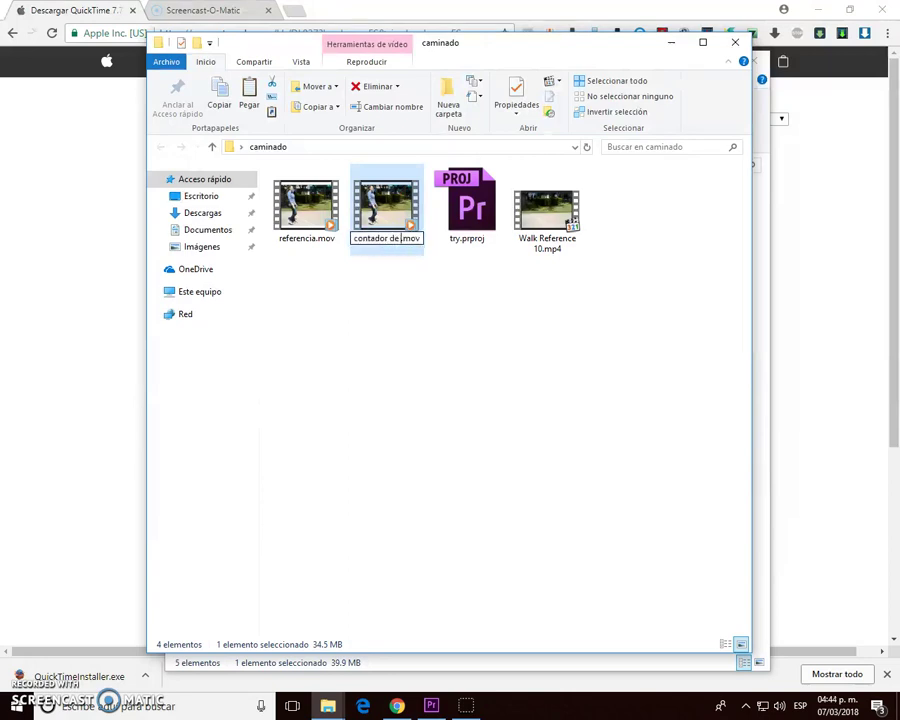
type("frames")
key("Return")
left_click(408, 323)
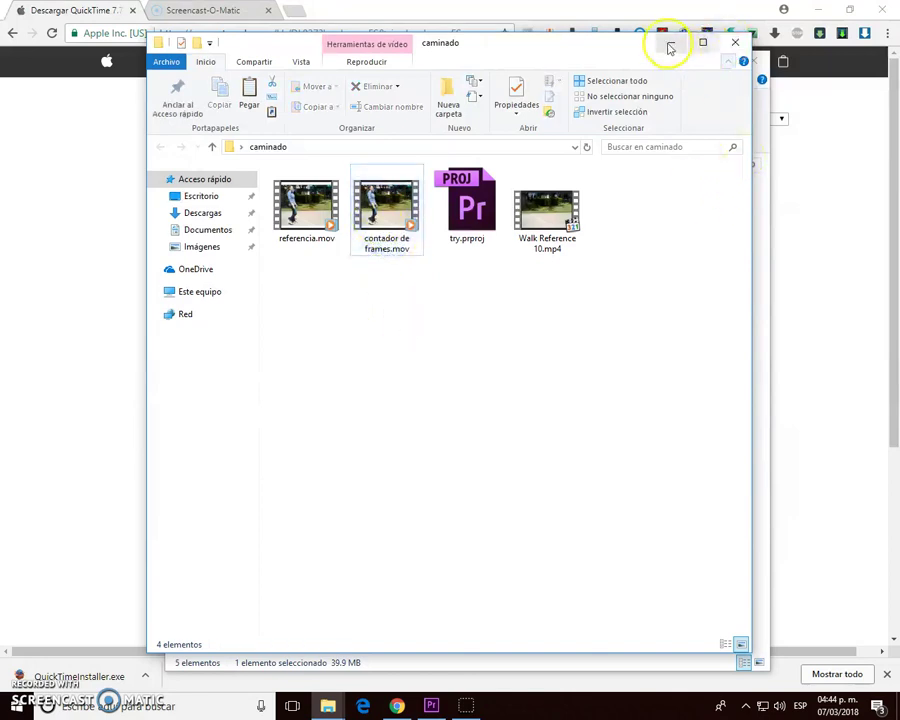
left_click(670, 44)
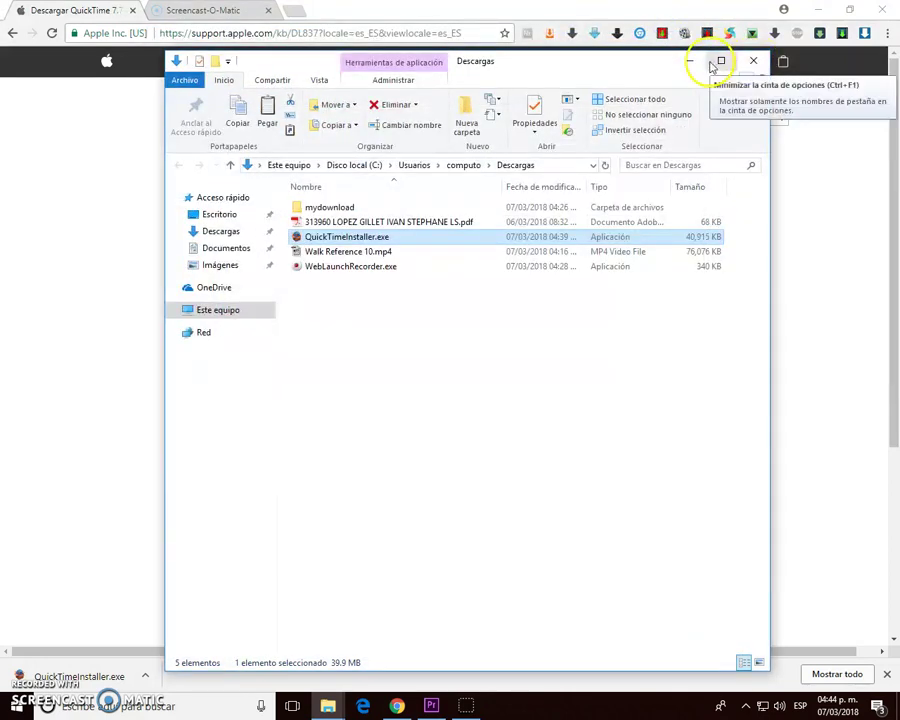
left_click(748, 64)
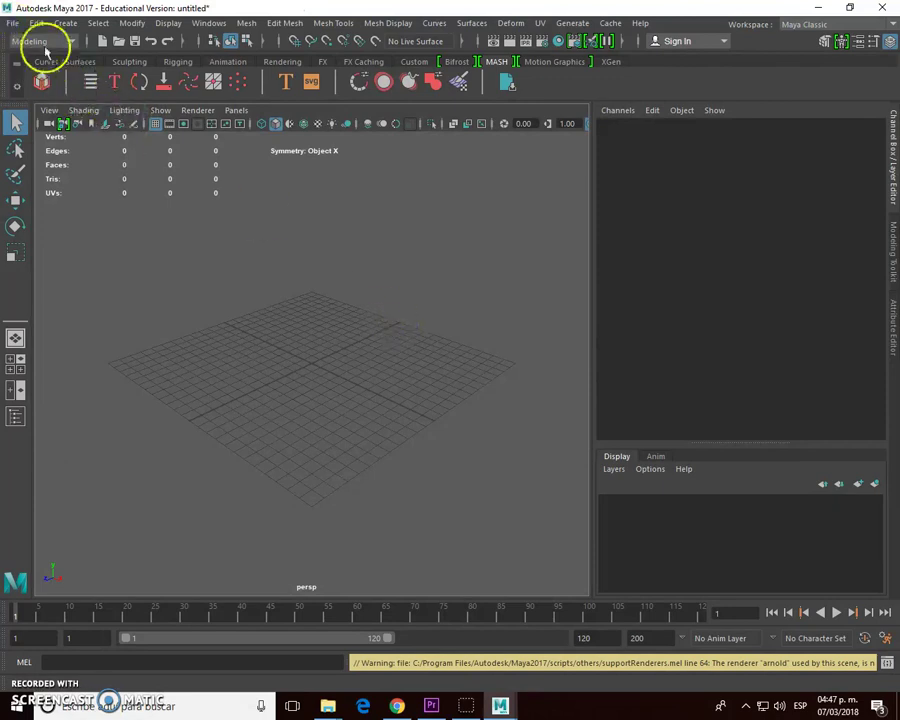
Open Mery_v3.5_for_2015.mb from the Desktop's Mery_v3.5_for_2015 folder, keeping the Maya Scenes filter
left_click(12, 22)
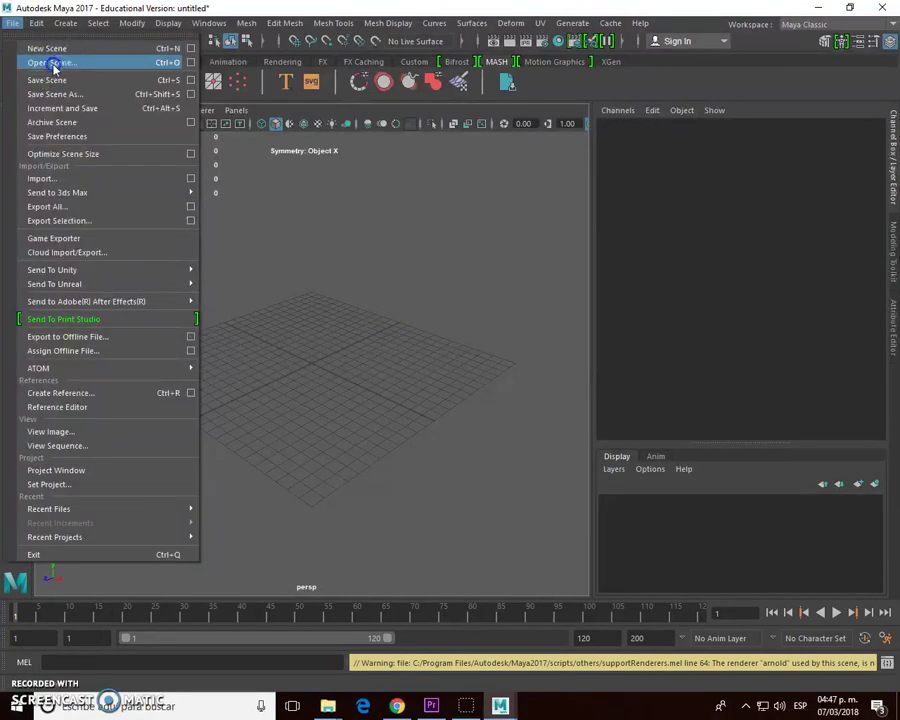
left_click(58, 62)
left_click(226, 236)
double_click(328, 243)
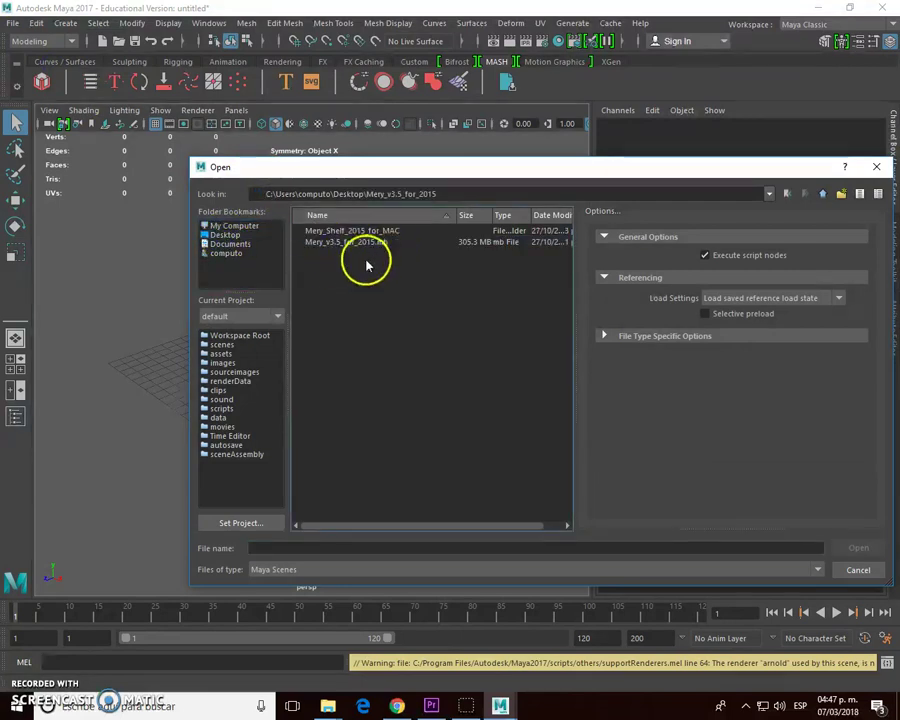
left_click(370, 246)
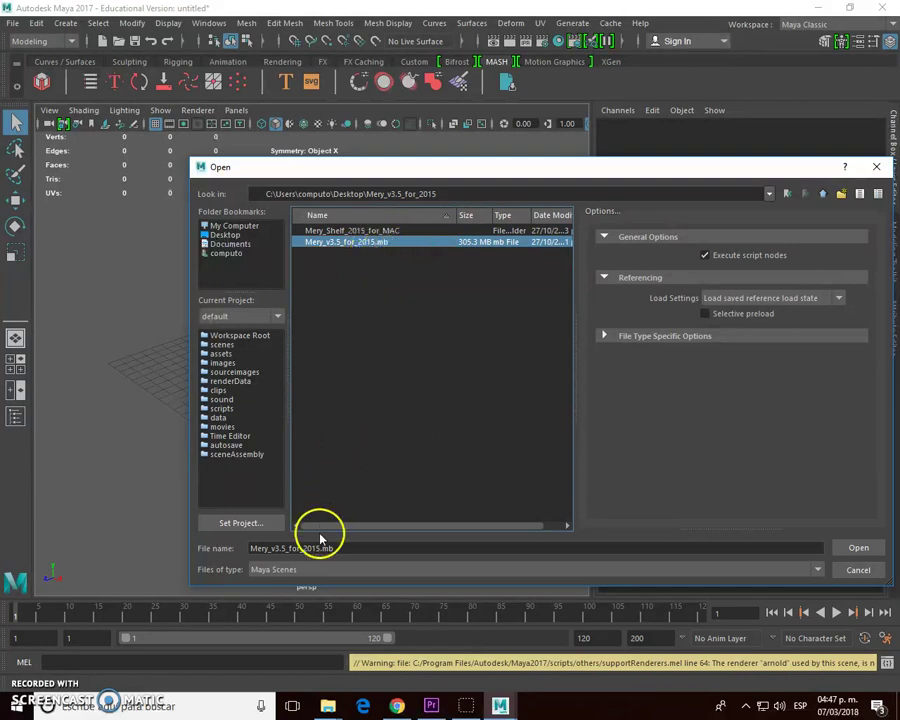
left_click(351, 571)
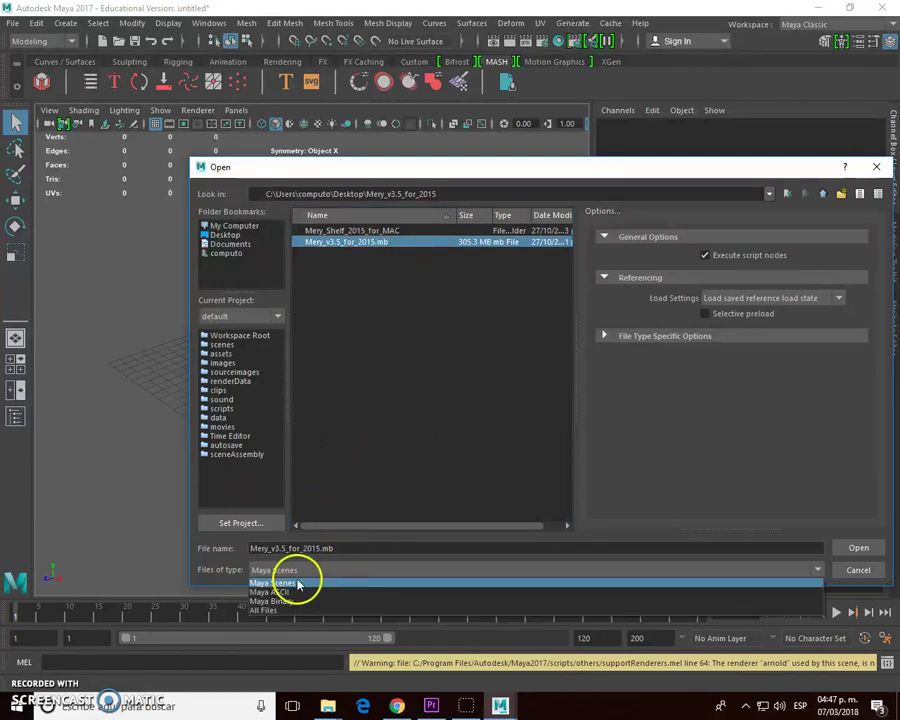
left_click(377, 382)
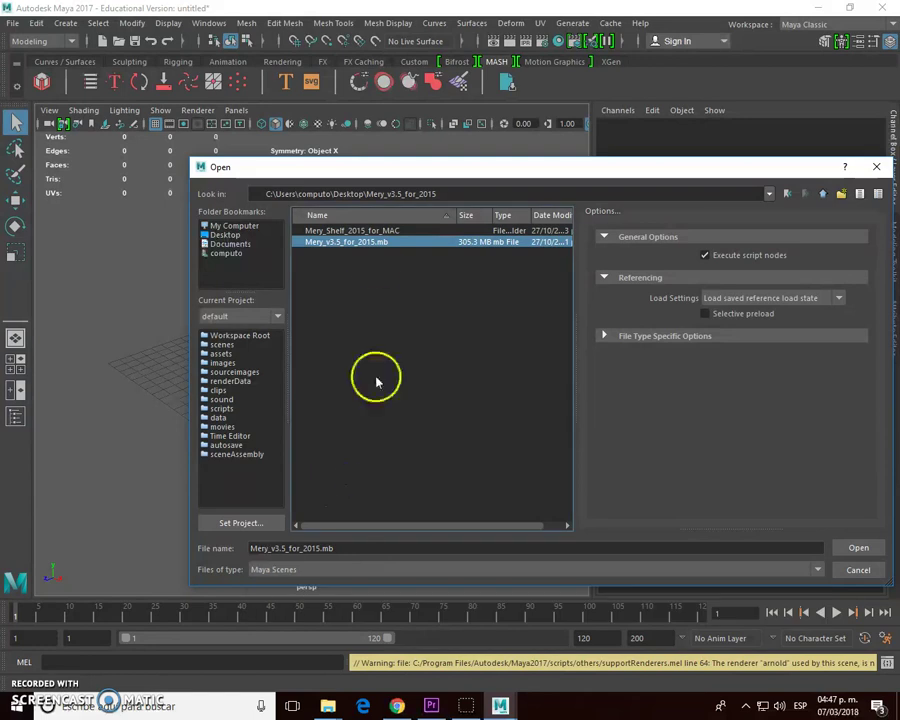
left_click(860, 550)
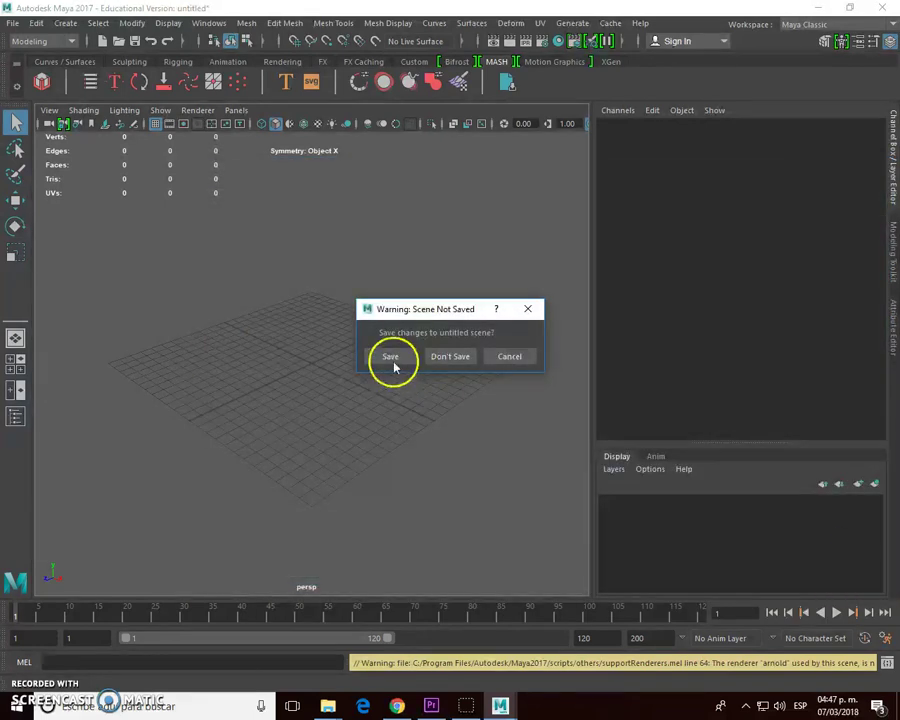
Discard the untitled scene, dismiss the mental ray notice, and switch to the Animation menu set
left_click(441, 356)
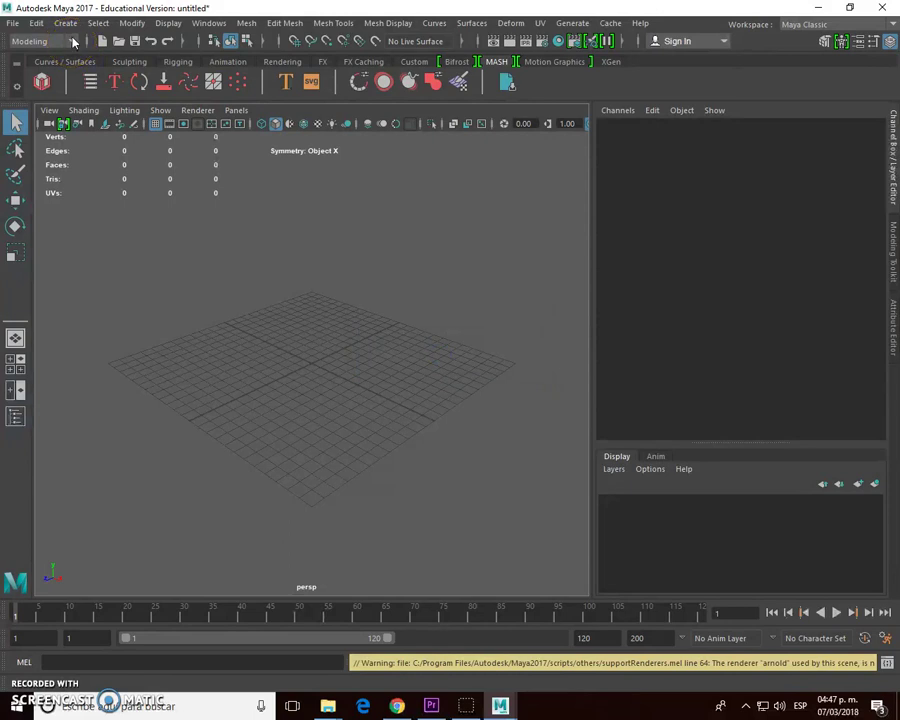
left_click(40, 42)
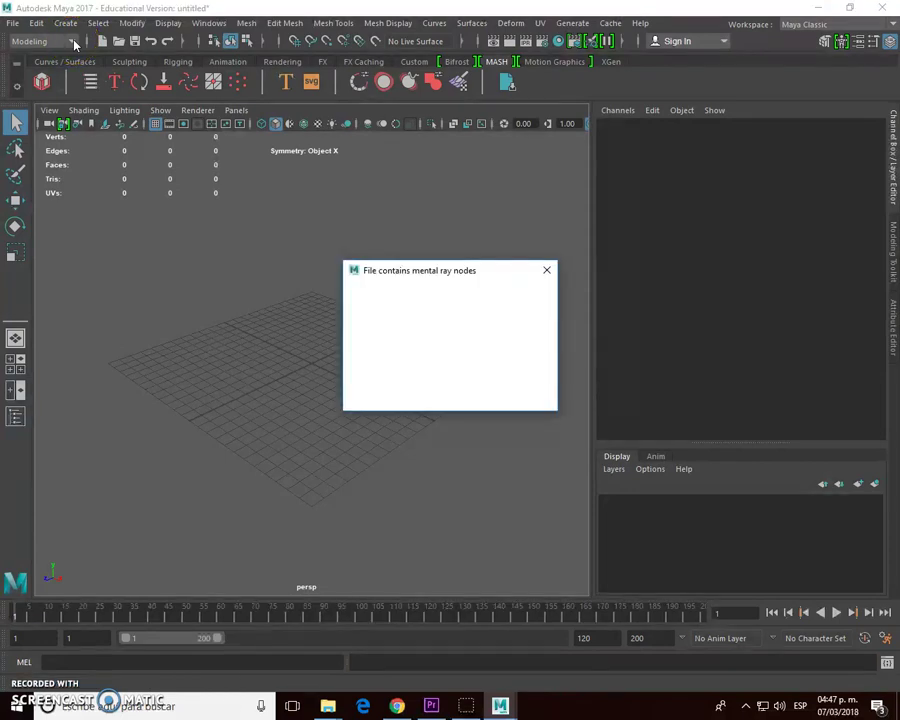
left_click(449, 394)
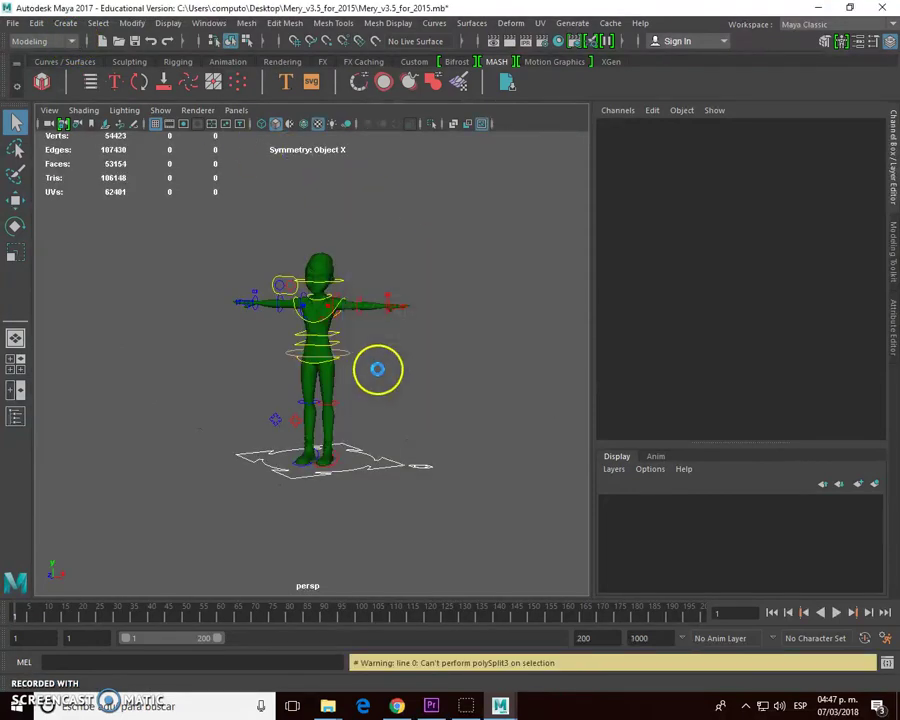
left_click(66, 41)
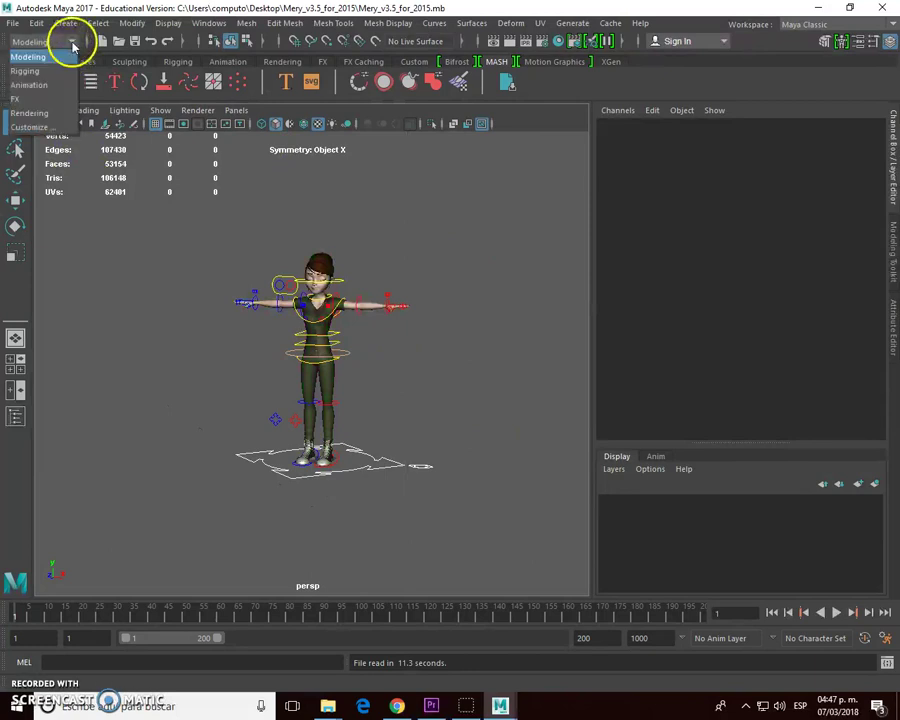
left_click(38, 85)
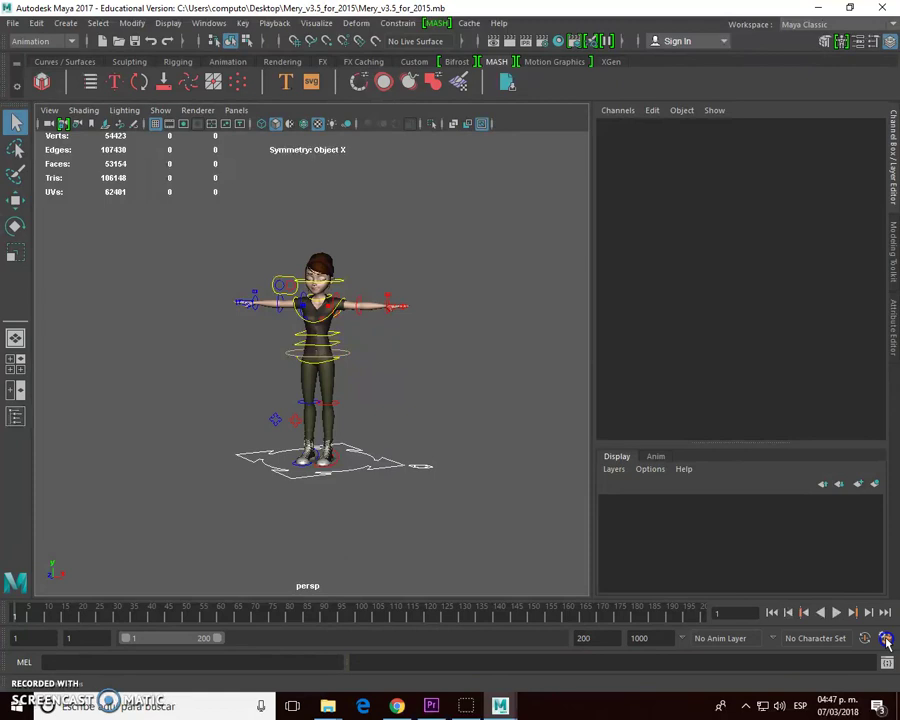
Set Time Slider playback speed to Real-time [24 fps], confirm Film 24 fps working time, and save preferences
left_click(885, 639)
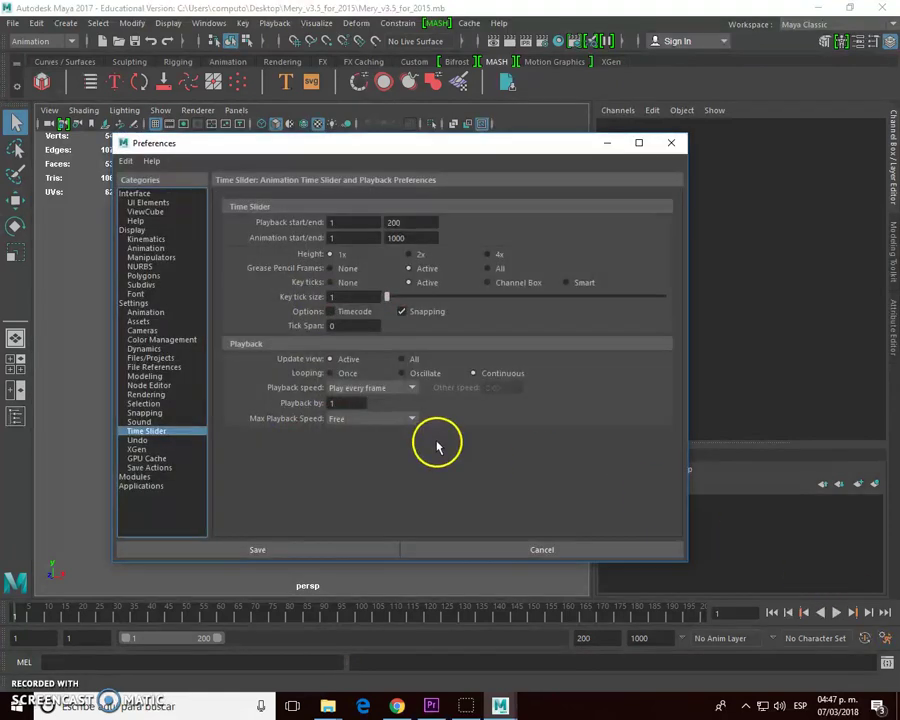
left_click(395, 388)
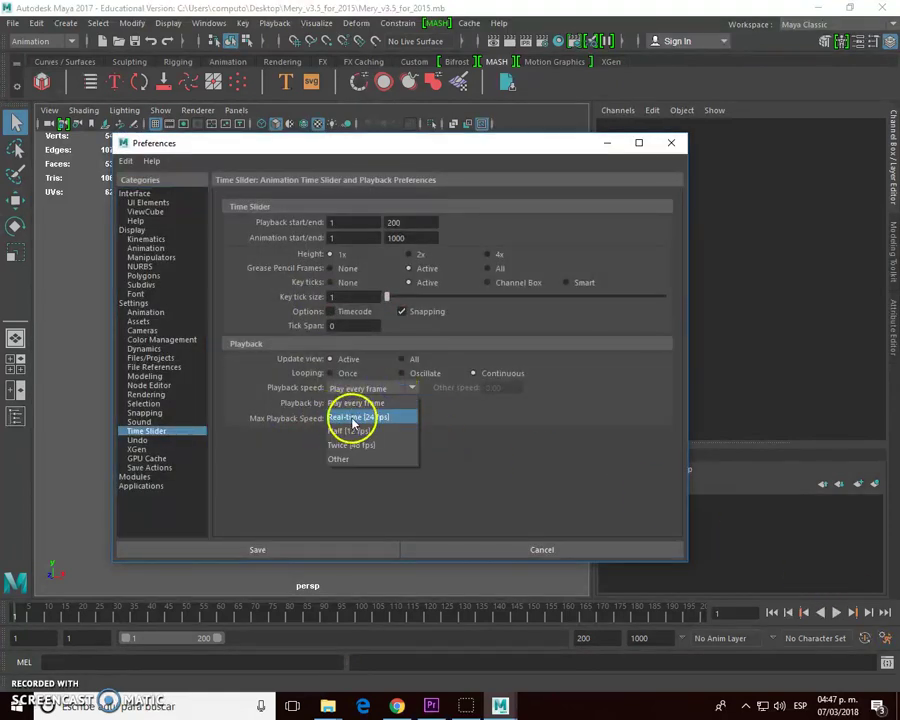
left_click(352, 418)
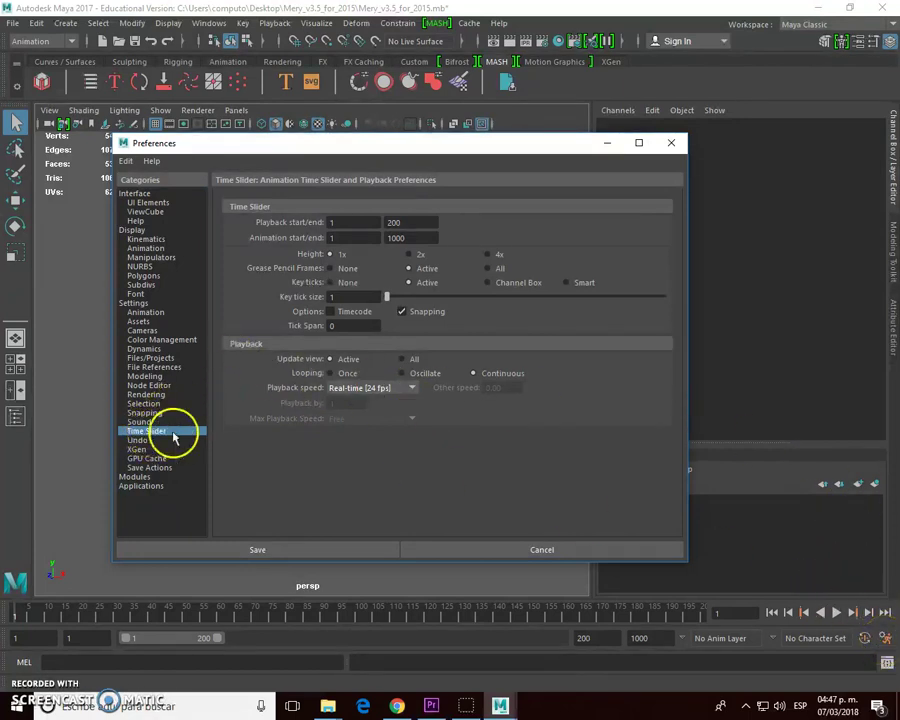
left_click(145, 313)
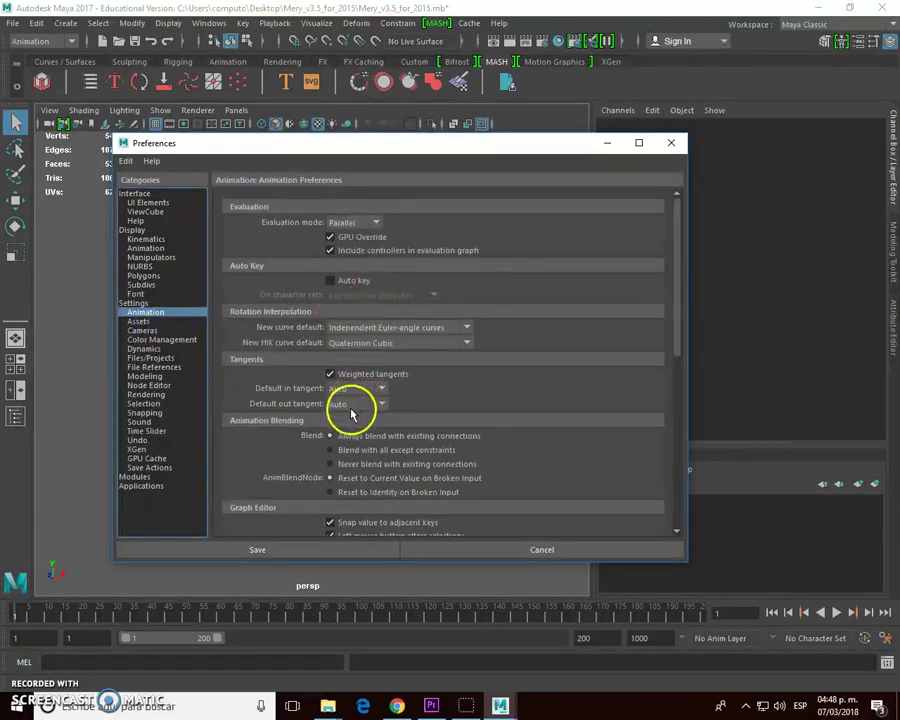
left_click(136, 303)
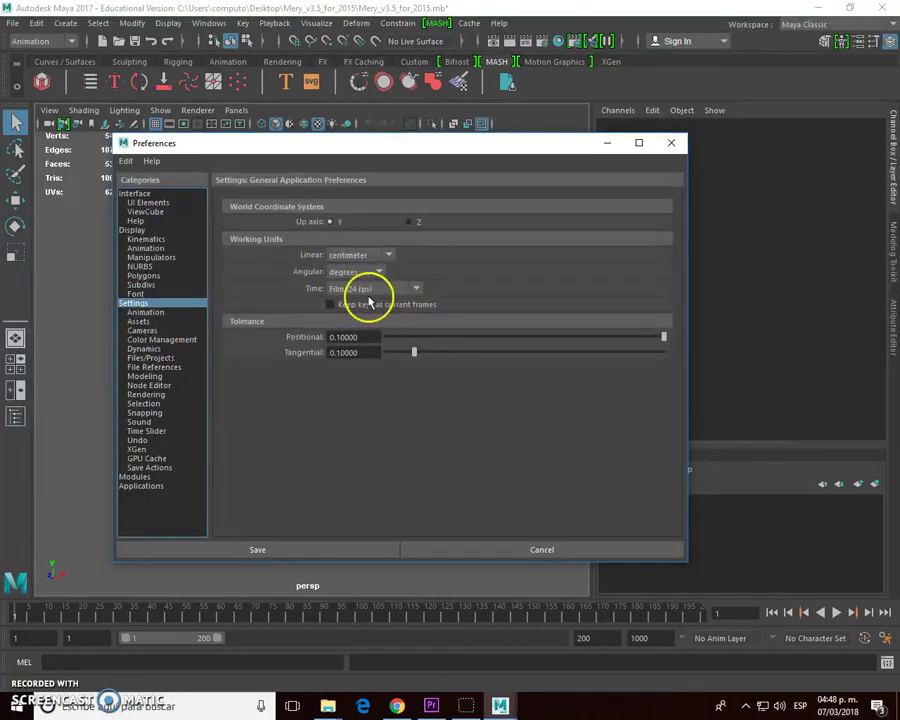
left_click(273, 550)
left_click(298, 528)
left_click(424, 284)
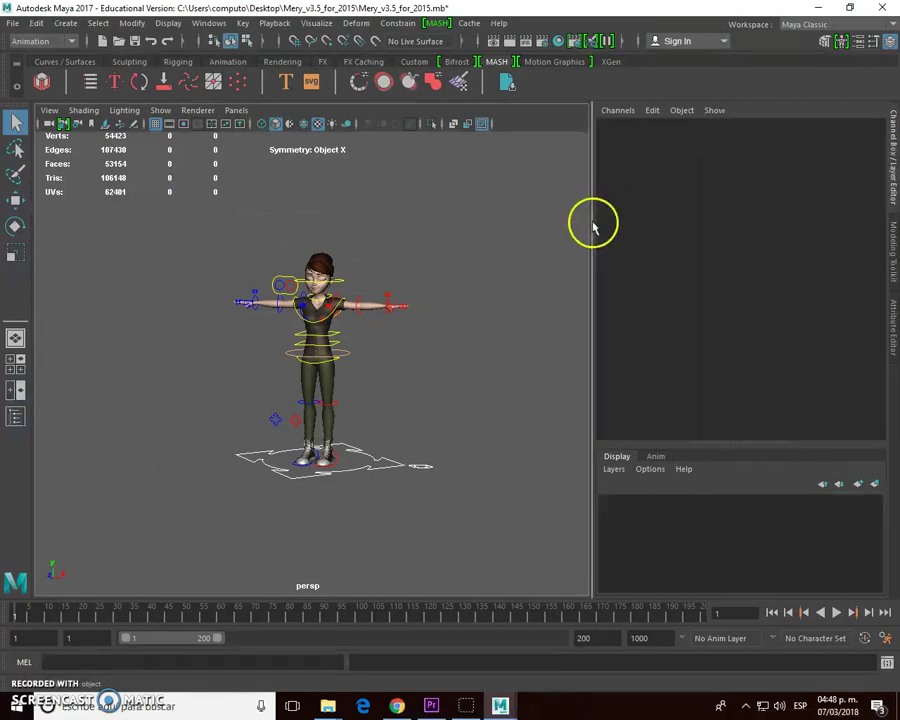
Enlarge the viewport, box-select the whole Mery rig, and start a Quick Select Set named 'todo'
left_click_drag(592, 226, 742, 227)
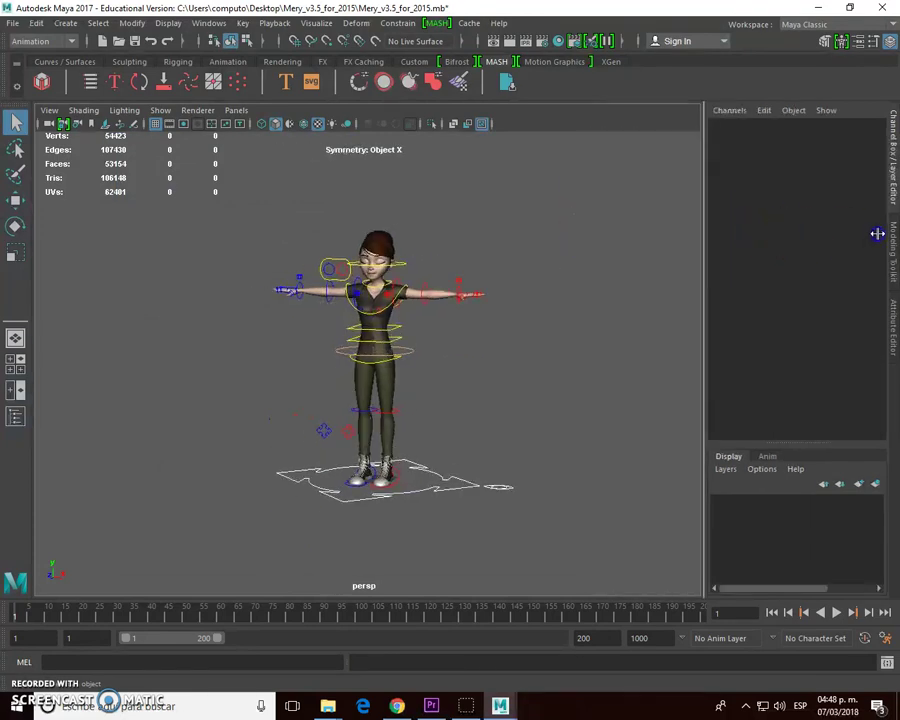
left_click_drag(245, 210, 591, 502)
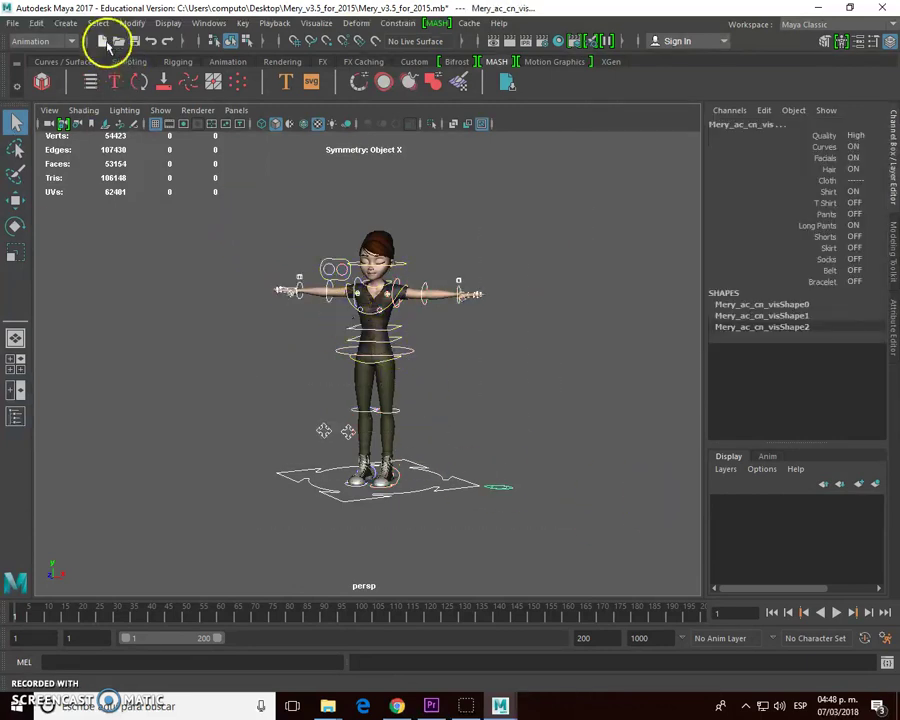
left_click(64, 23)
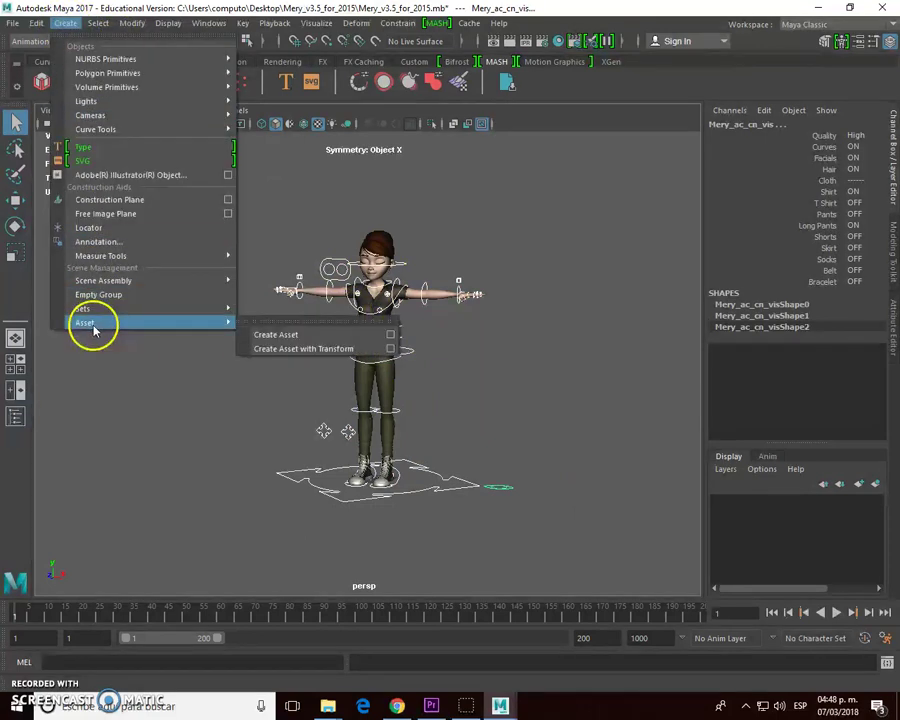
mouse_move(82, 321)
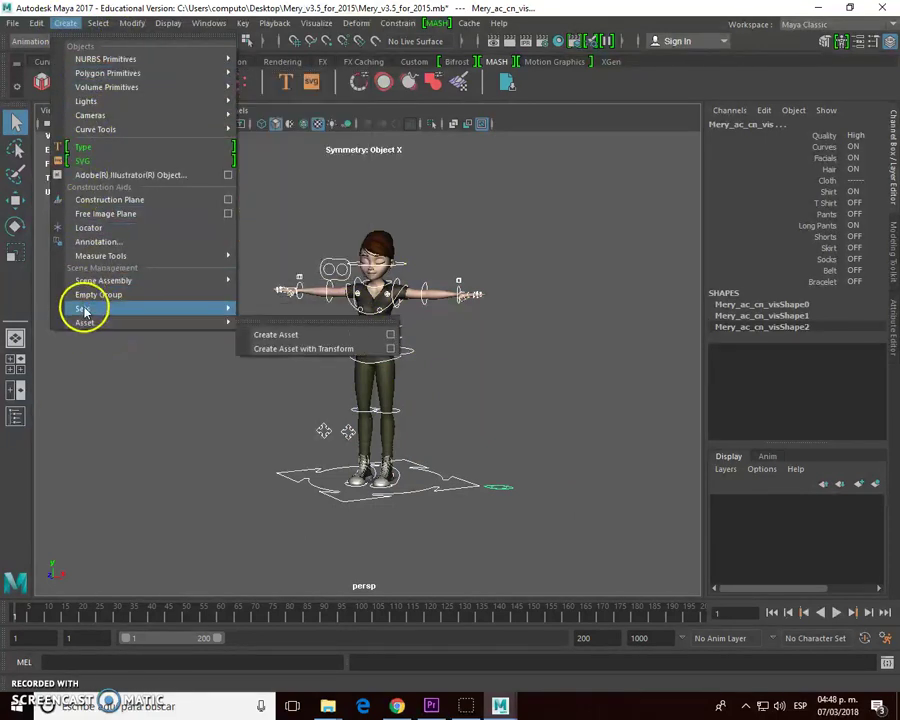
mouse_move(213, 310)
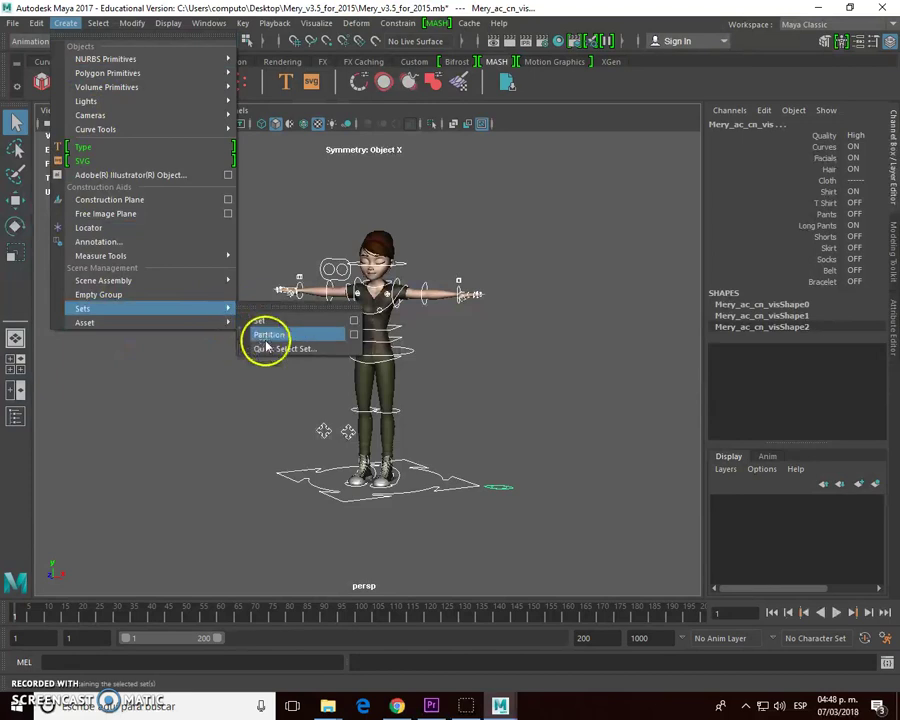
left_click(262, 334)
left_click_drag(477, 311, 533, 299)
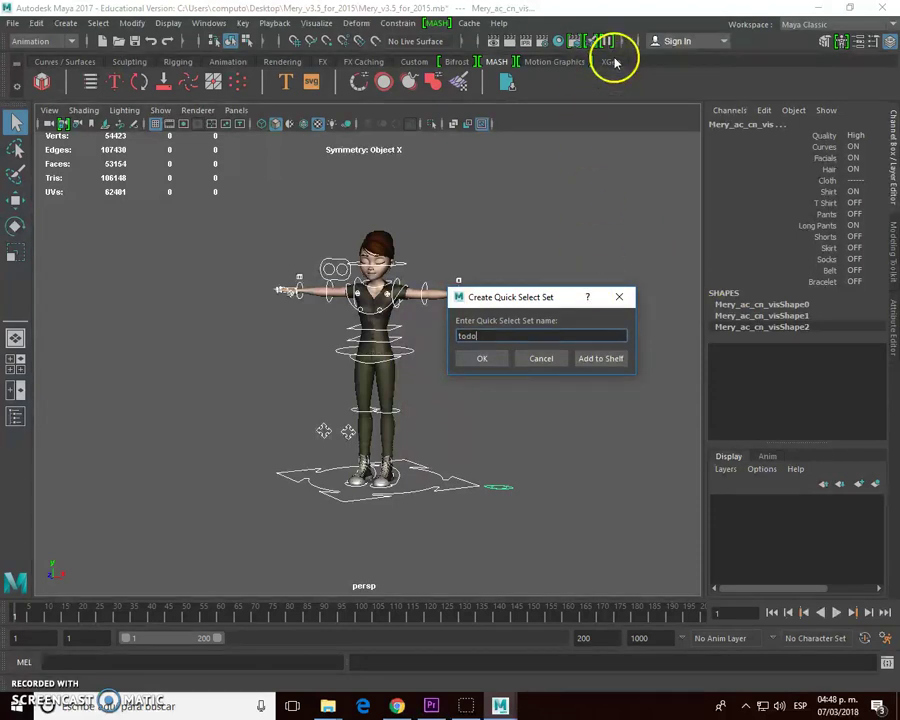
Cancel the Quick Select Set dialog and create a new empty shelf named 'Mery'
left_click(540, 359)
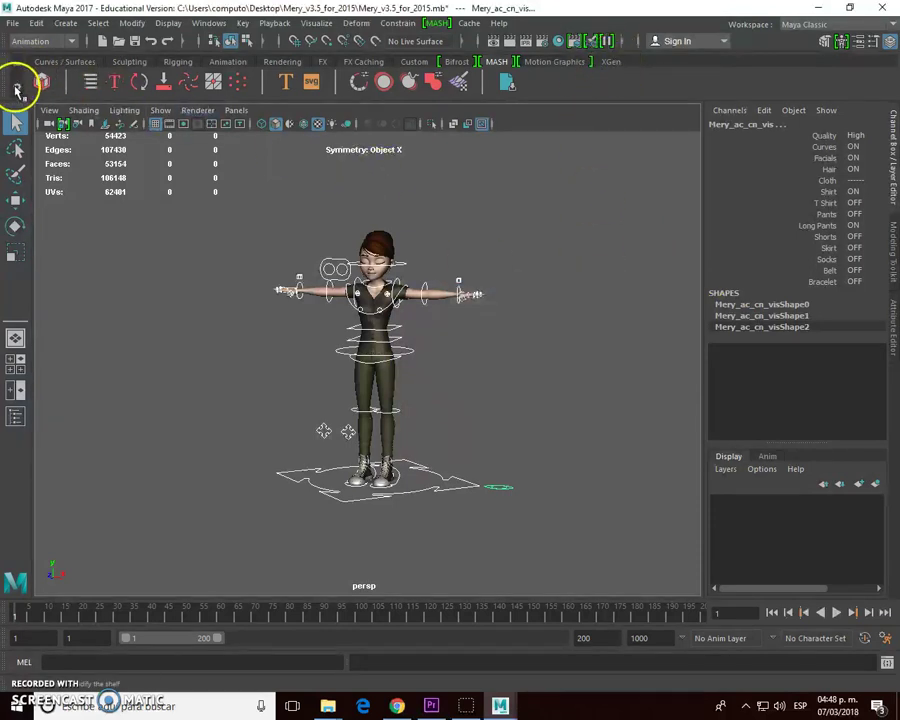
left_click(16, 88)
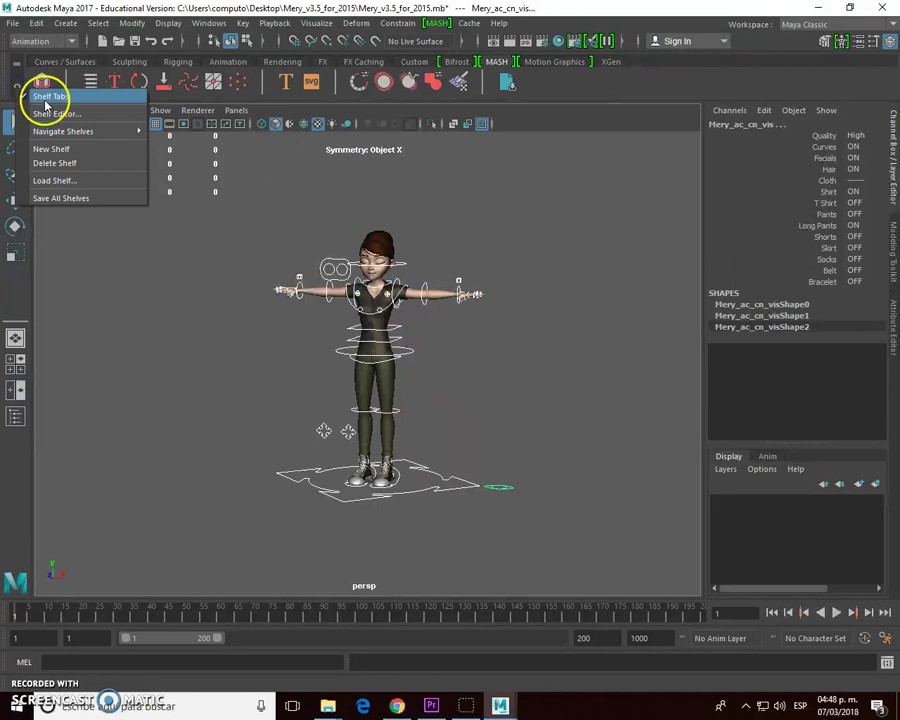
left_click(52, 150)
type("Mery")
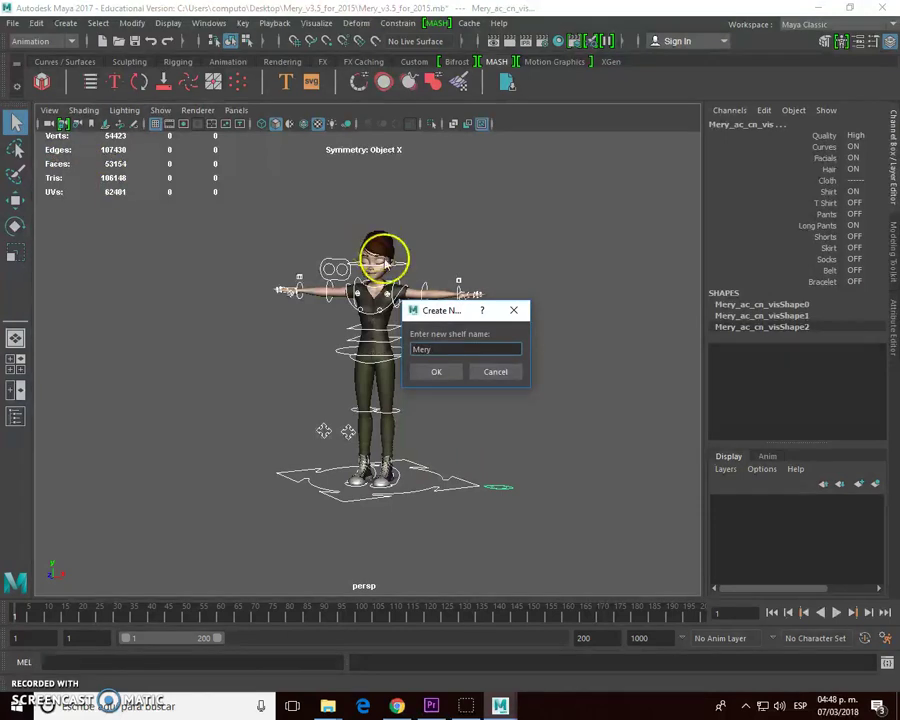
left_click(430, 370)
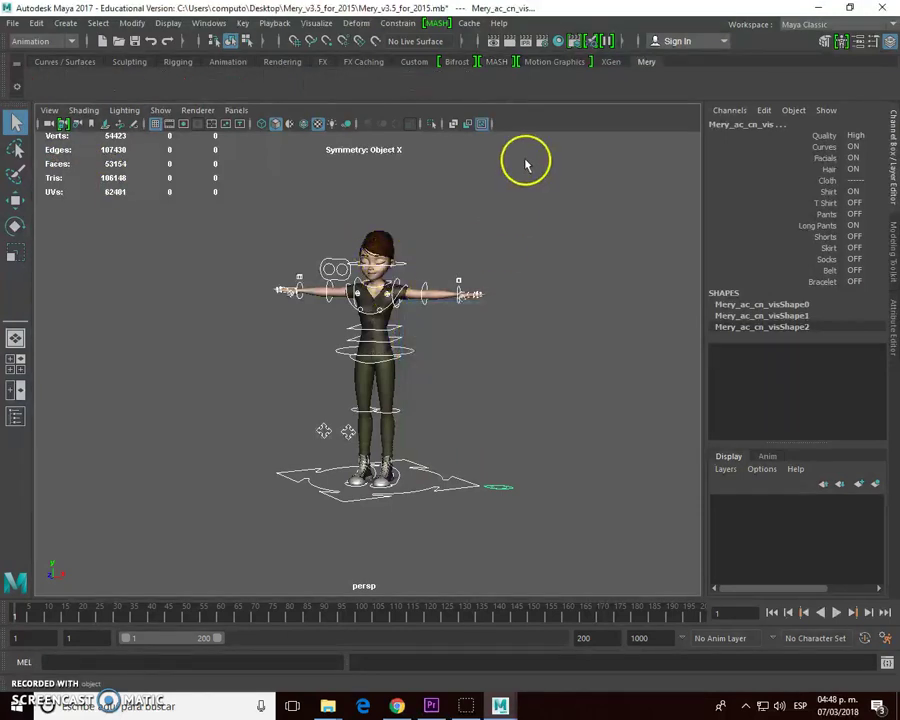
left_click(68, 24)
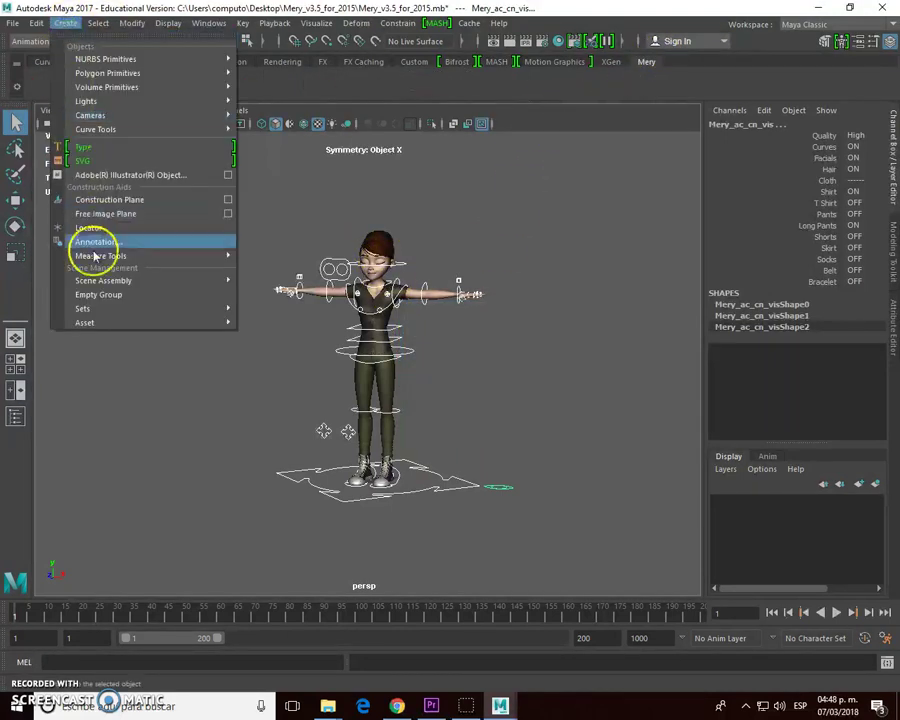
Create the 'todo' quick select set, add it to the Mery shelf, and test its button
mouse_move(89, 308)
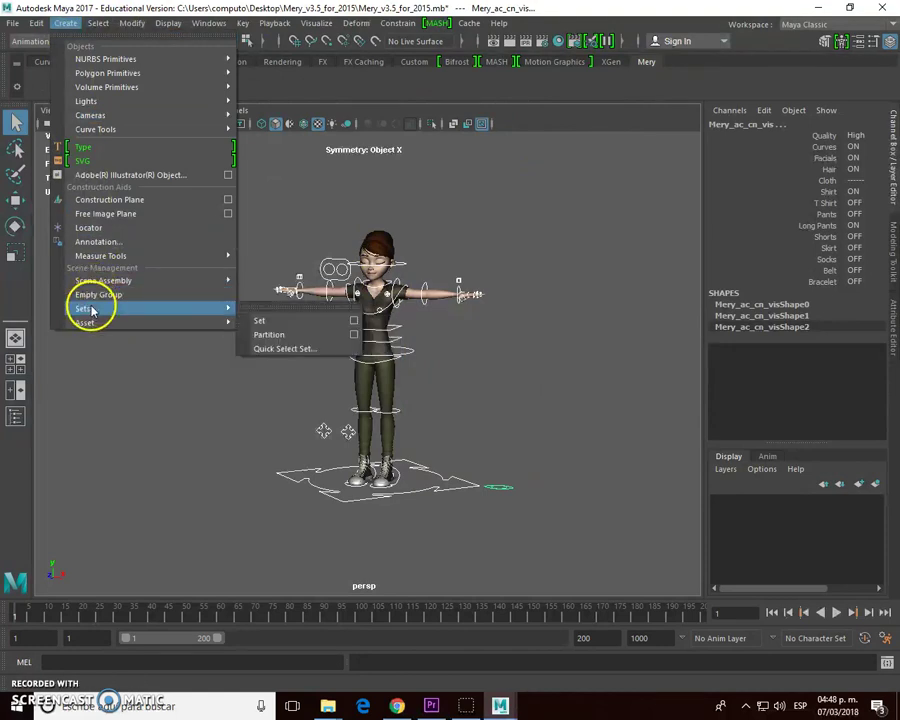
left_click(272, 350)
type("todo")
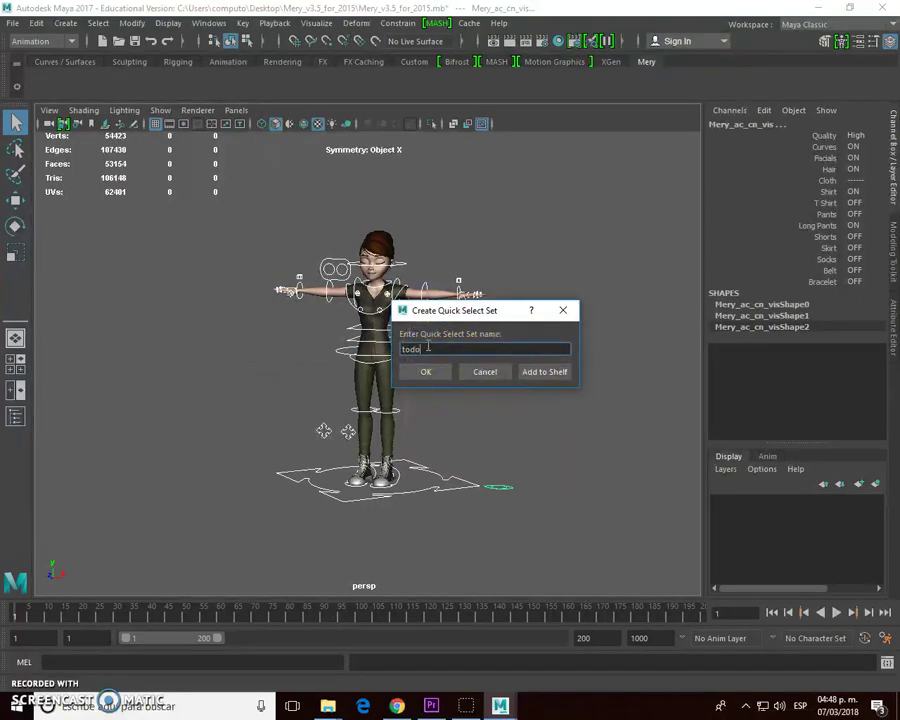
left_click(540, 371)
left_click(41, 82)
left_click(97, 297)
left_click(38, 84)
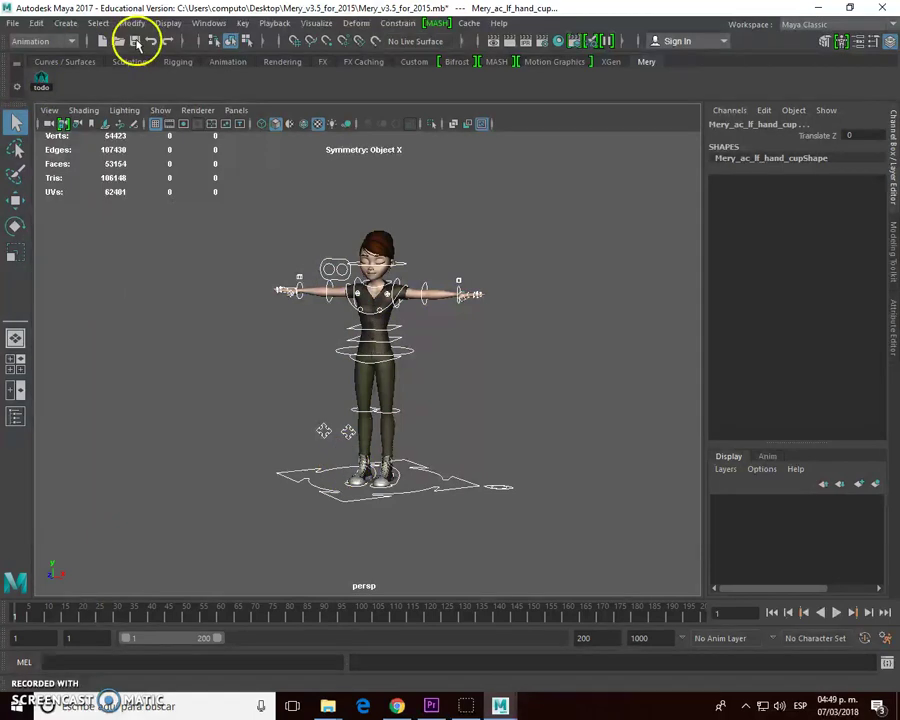
Switch the viewport to the Two Panes Side by Side layout and deselect the controls
left_click(236, 110)
mouse_move(273, 187)
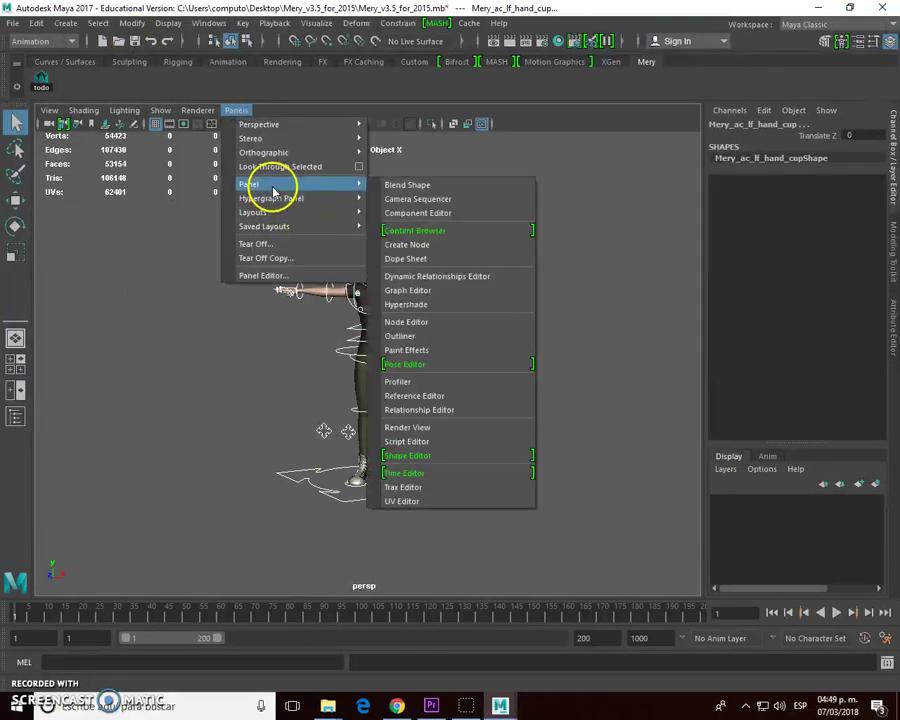
mouse_move(263, 212)
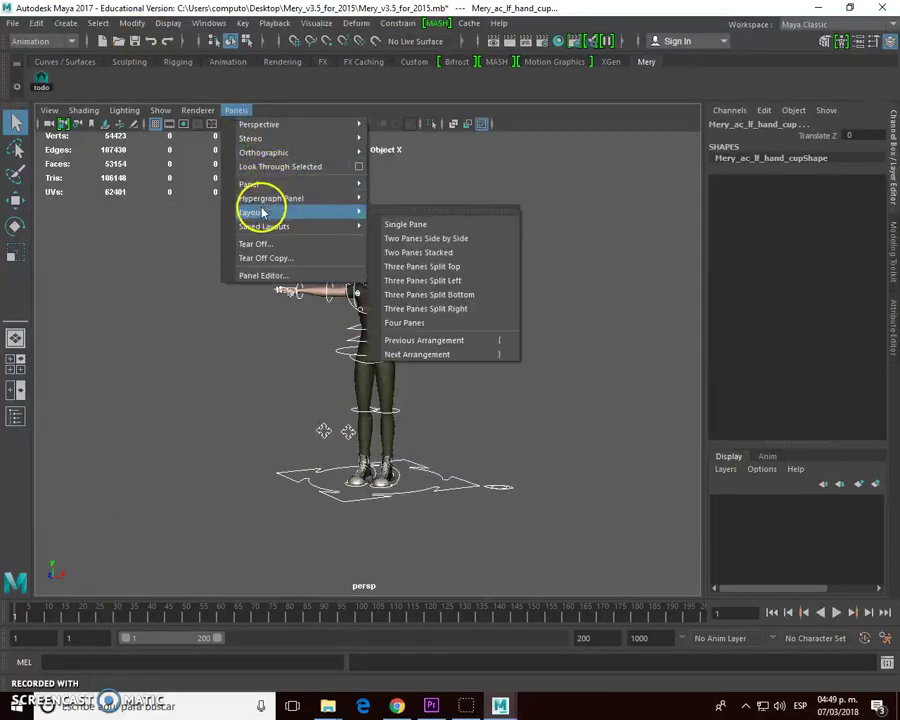
left_click(418, 239)
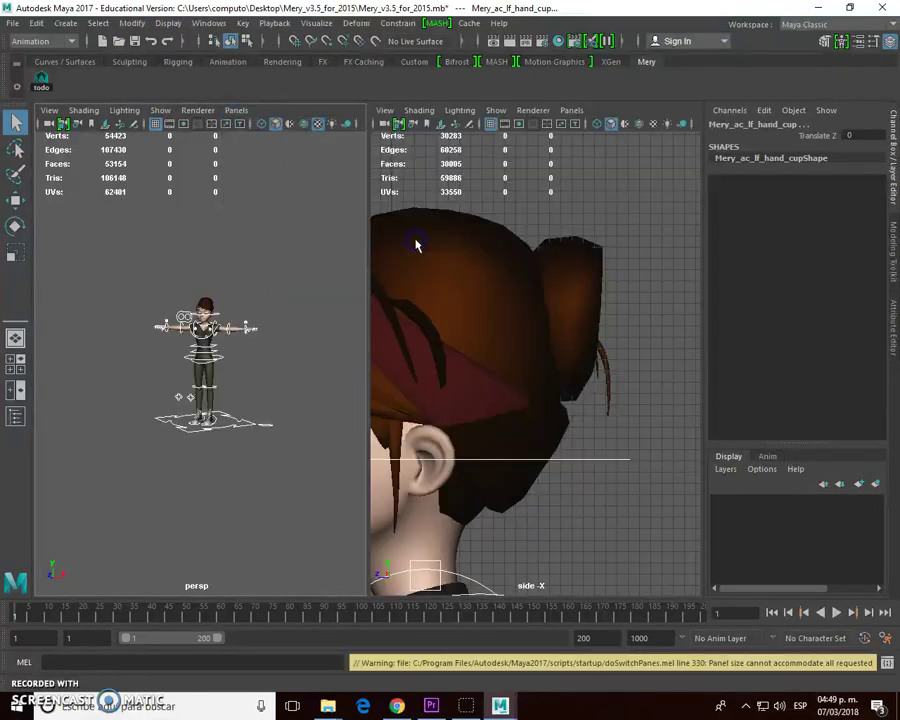
left_click(229, 343)
Show the front orthographic camera in the left pane, keeping the side view on the right
left_click(236, 110)
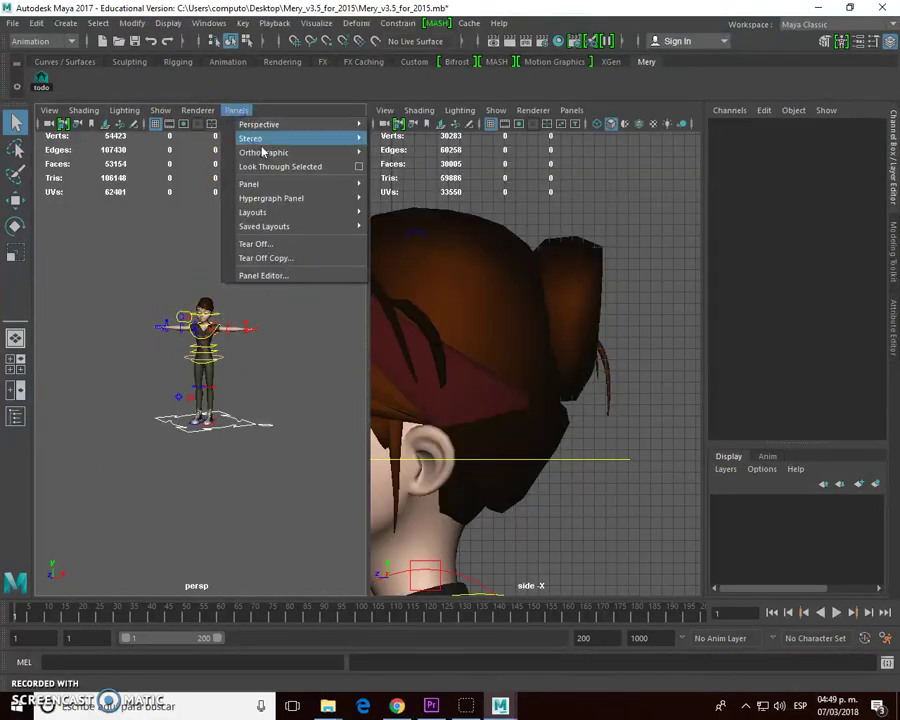
mouse_move(316, 152)
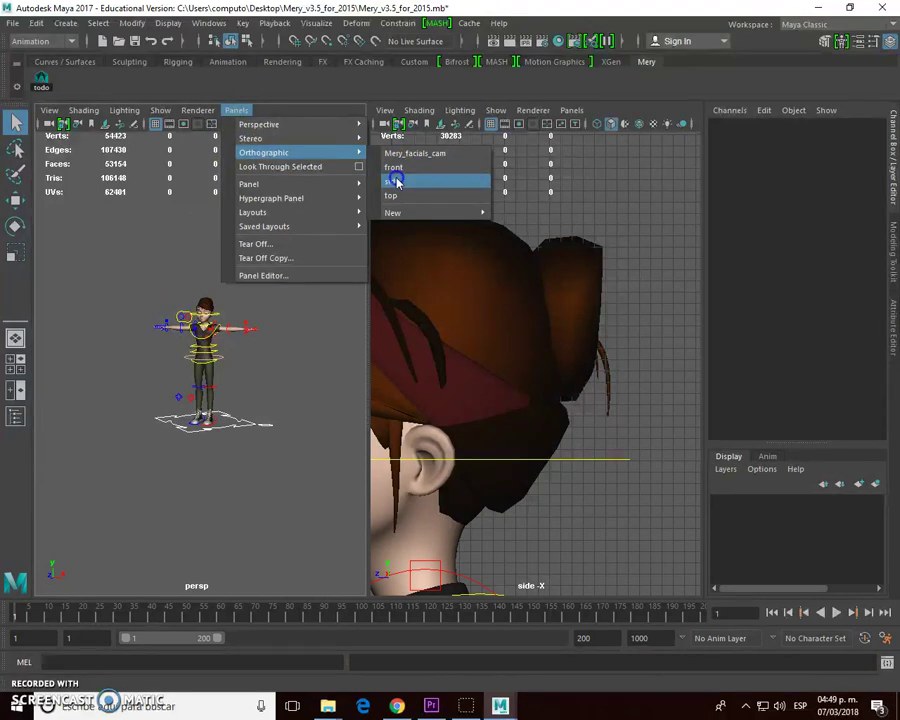
left_click(396, 181)
scroll(237, 328, "down", 5)
scroll(237, 328, "down", 5)
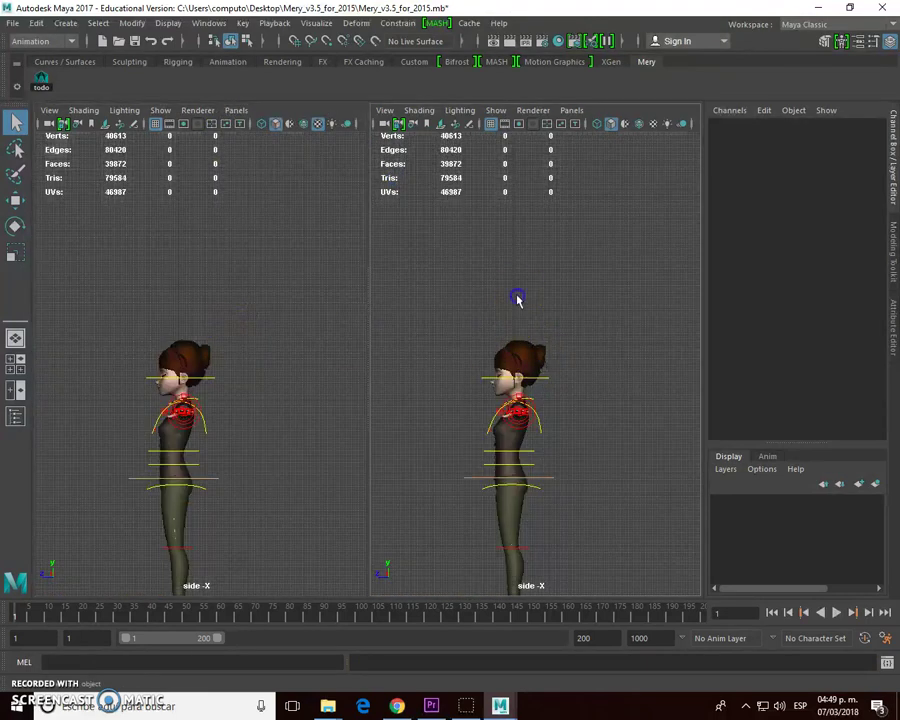
left_click(571, 110)
mouse_move(594, 158)
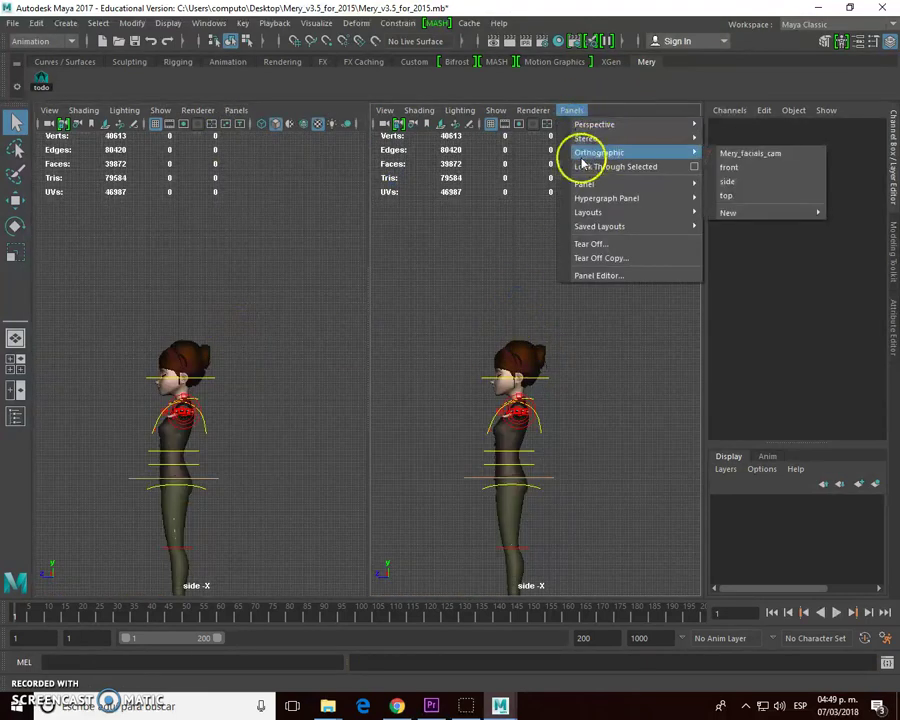
left_click(253, 211)
left_click(236, 110)
mouse_move(258, 152)
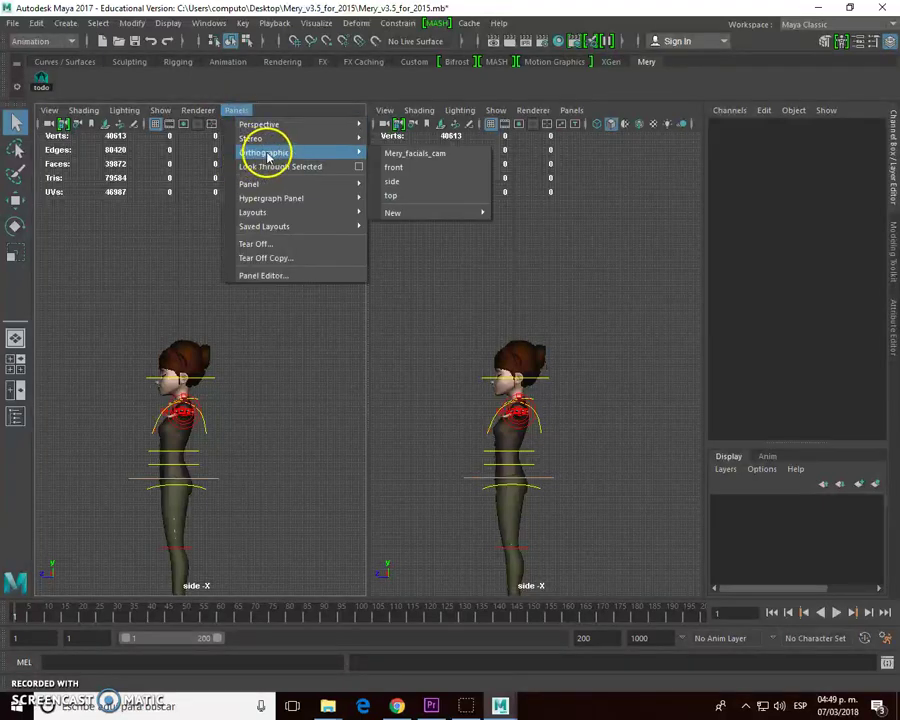
left_click(394, 166)
scroll(290, 360, "down", 3)
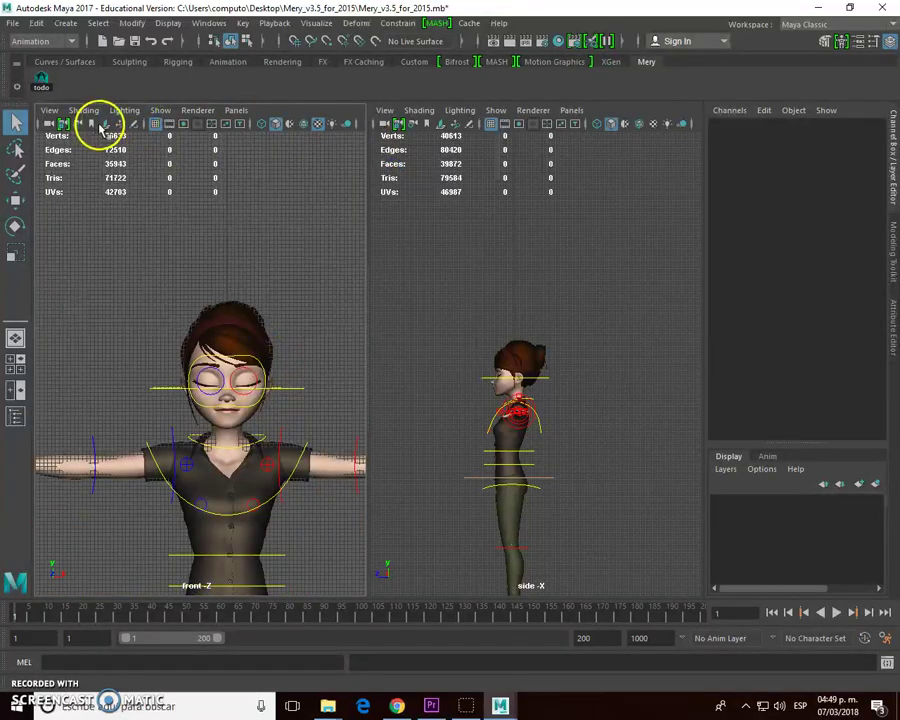
Zoom out the panes and shorten the playback range end to frame 197
left_click(420, 175)
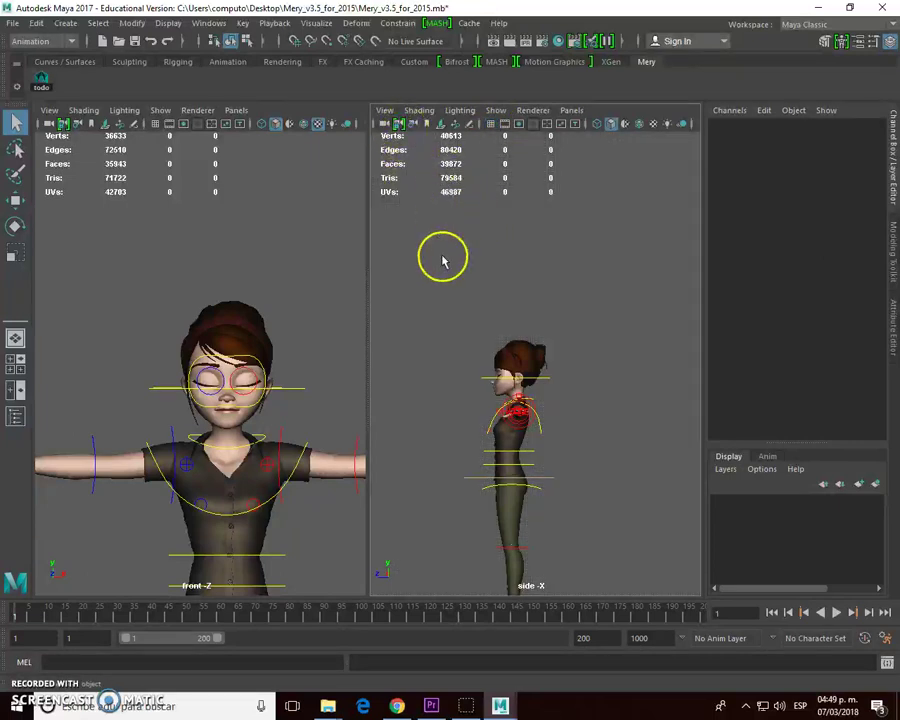
scroll(443, 260, "down", 3)
scroll(207, 335, "down", 3)
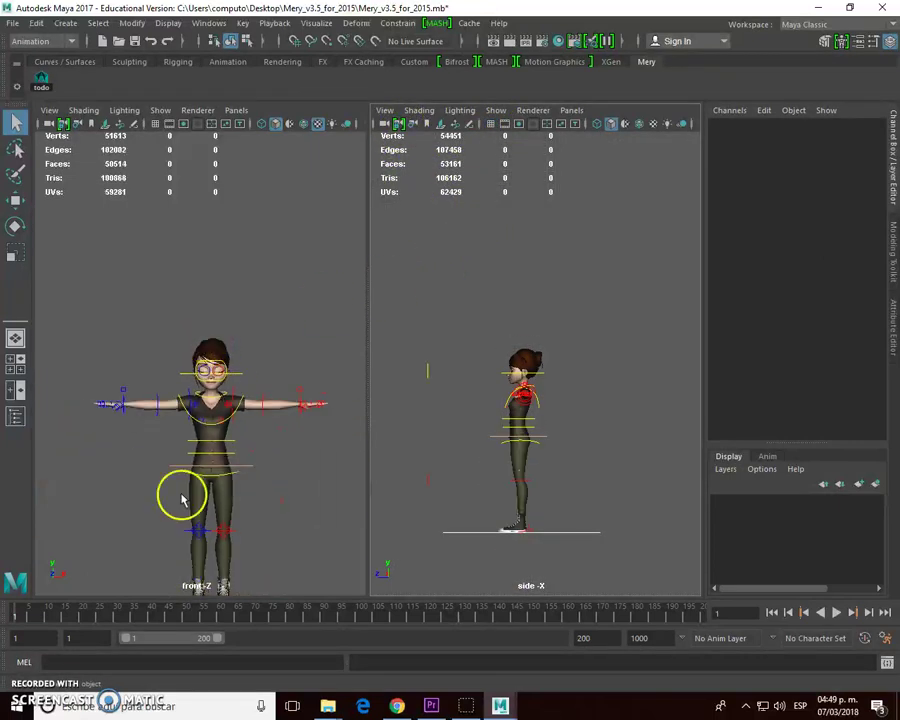
left_click_drag(227, 634, 222, 636)
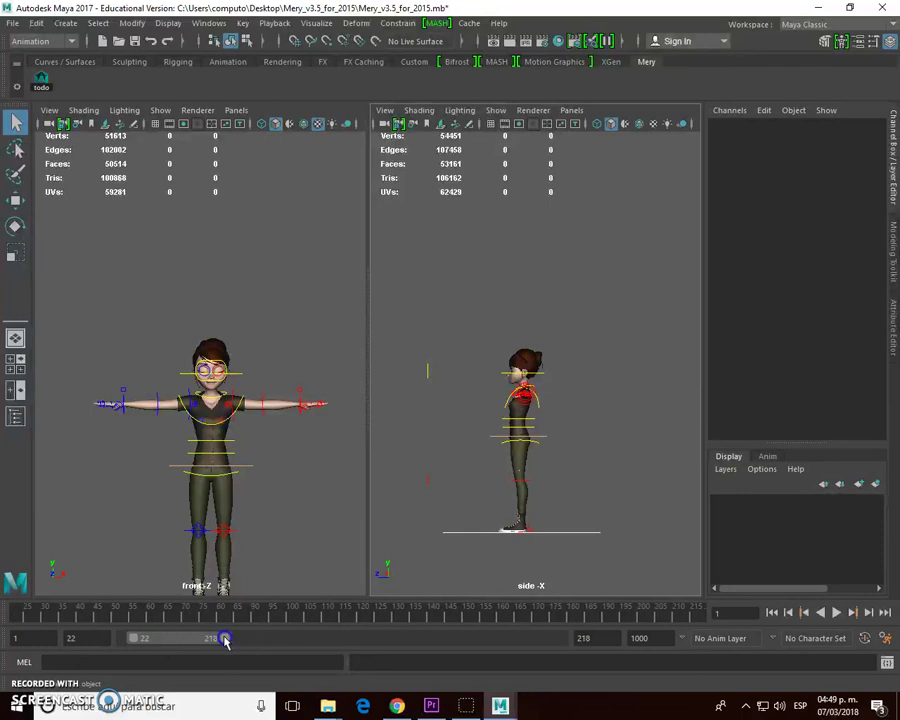
scroll(495, 522, "up", 3)
scroll(502, 517, "down", 4)
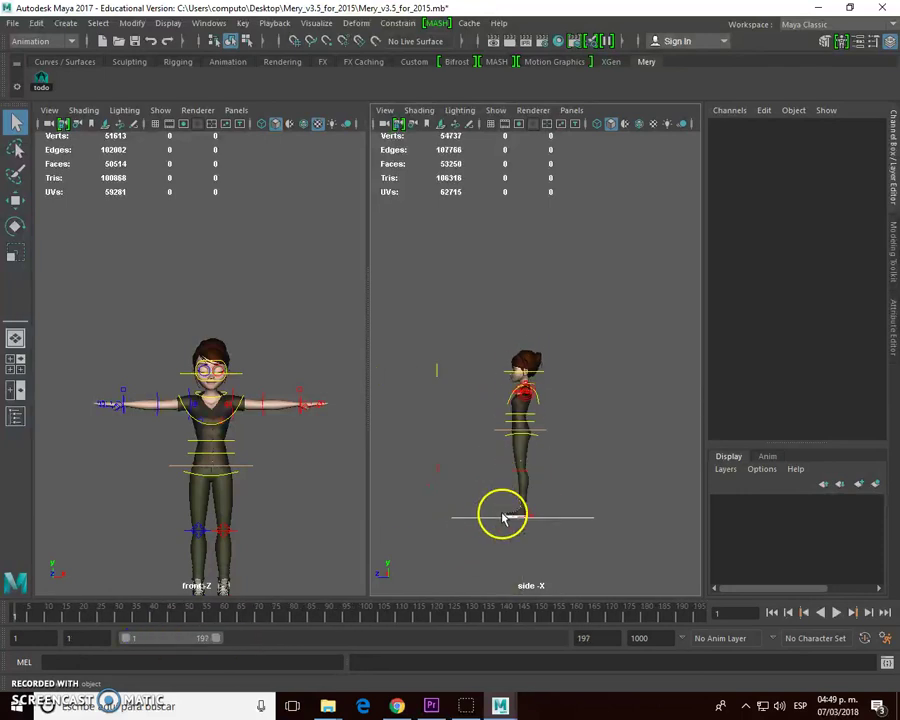
Give the right pane a new right-facing orthographic camera, right1
left_click(571, 110)
mouse_move(598, 152)
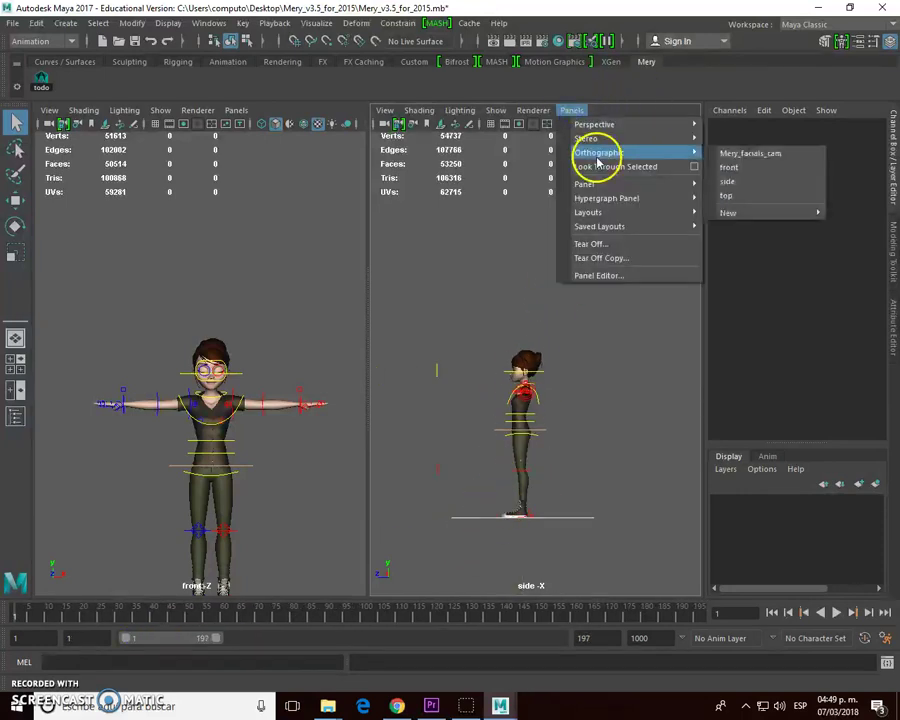
mouse_move(728, 214)
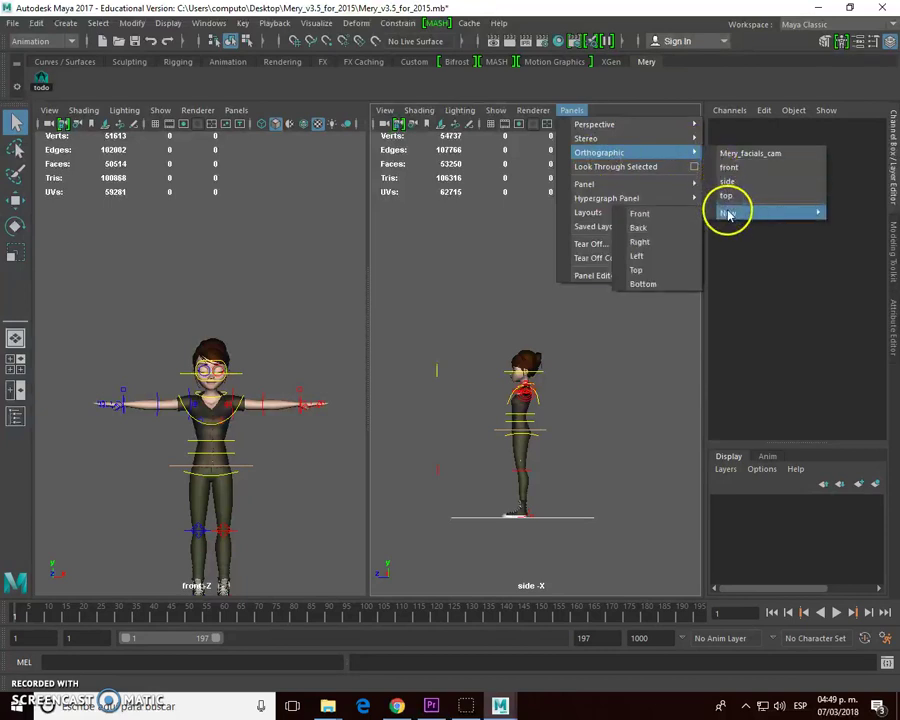
left_click(651, 246)
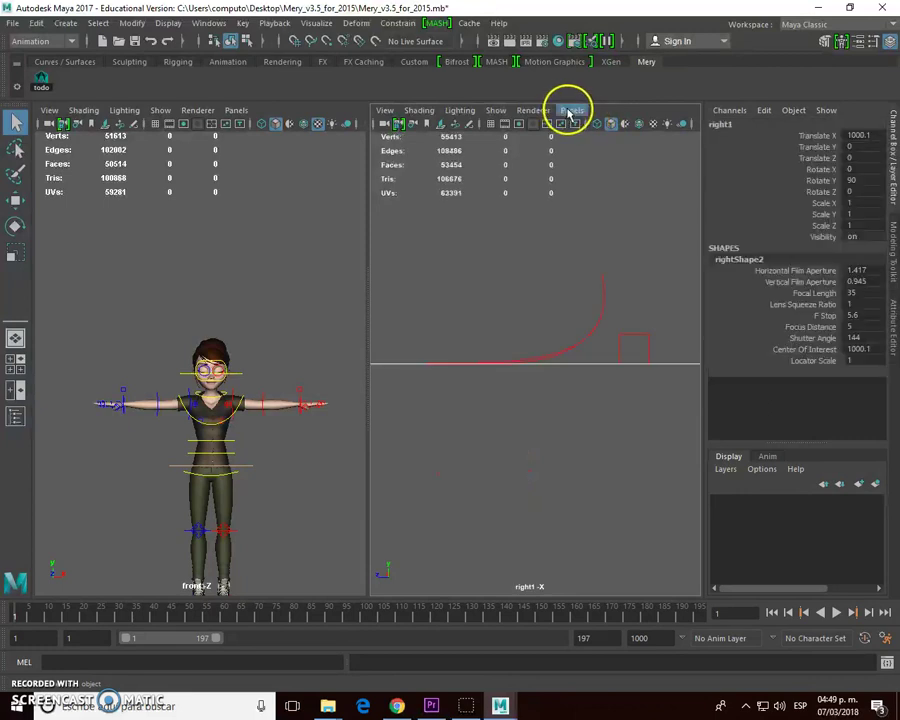
Move Mery_ac_lf_ikfoot forward to Translate Z 36.994 in the side view
left_click(571, 110)
left_click(502, 296)
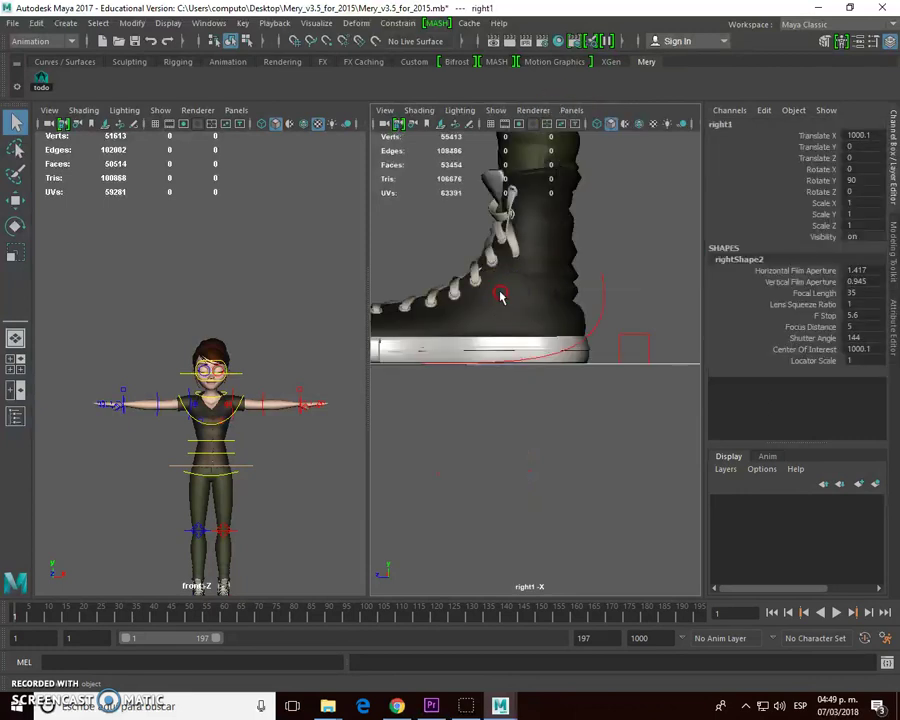
key("a")
scroll(502, 297, "up", 3)
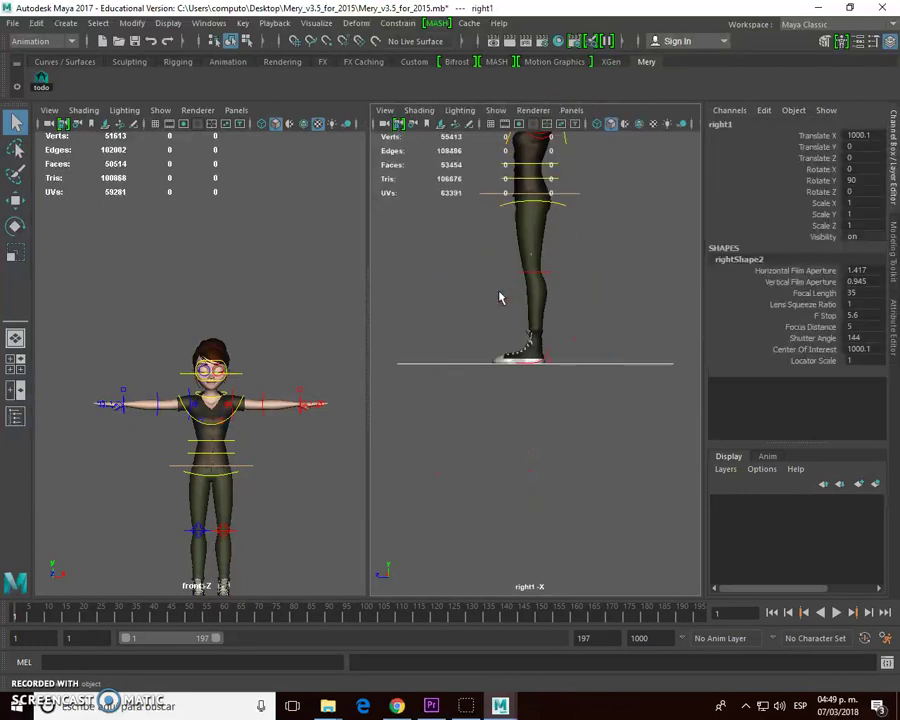
left_click(553, 359)
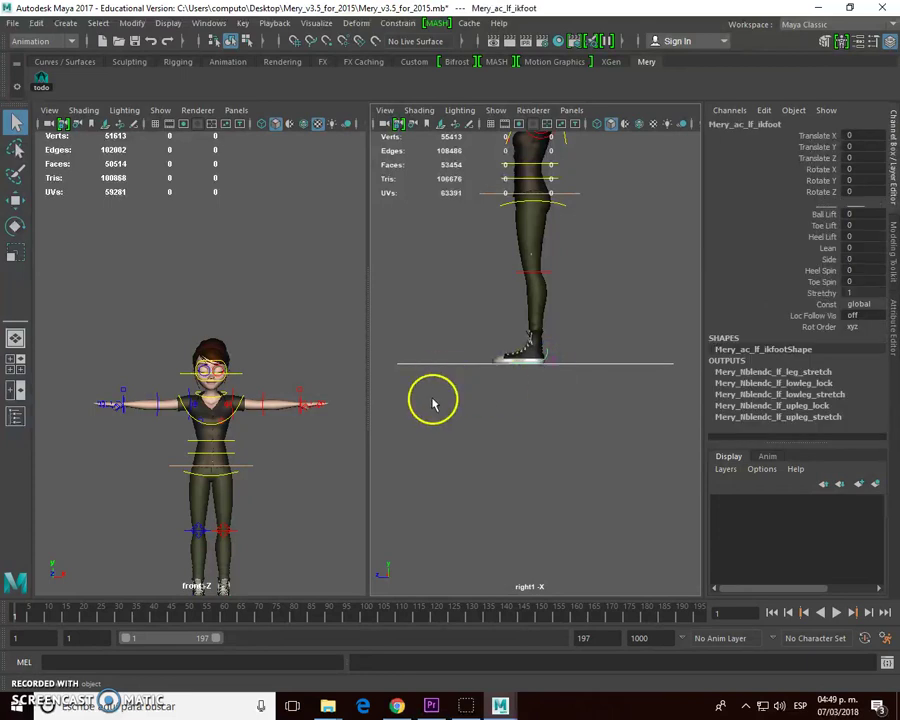
key("w")
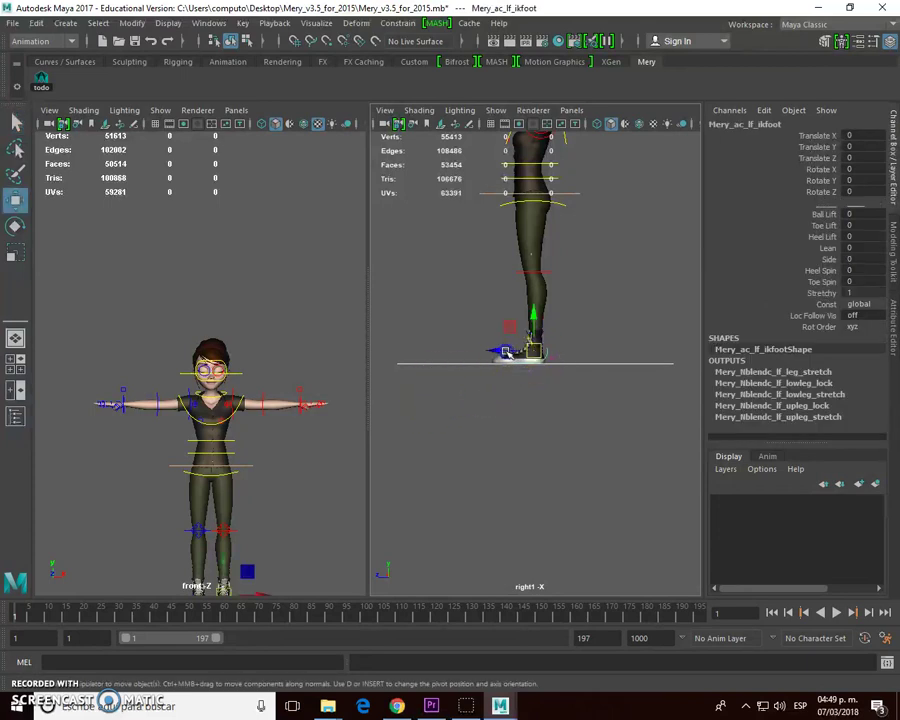
left_click(526, 354)
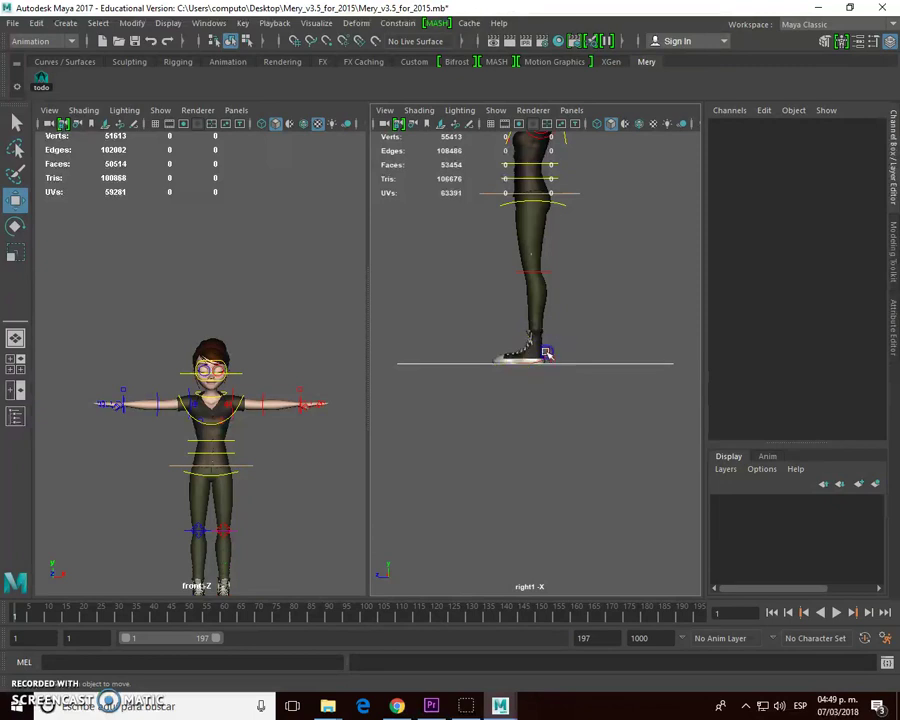
left_click(502, 349)
left_click_drag(502, 349, 430, 350)
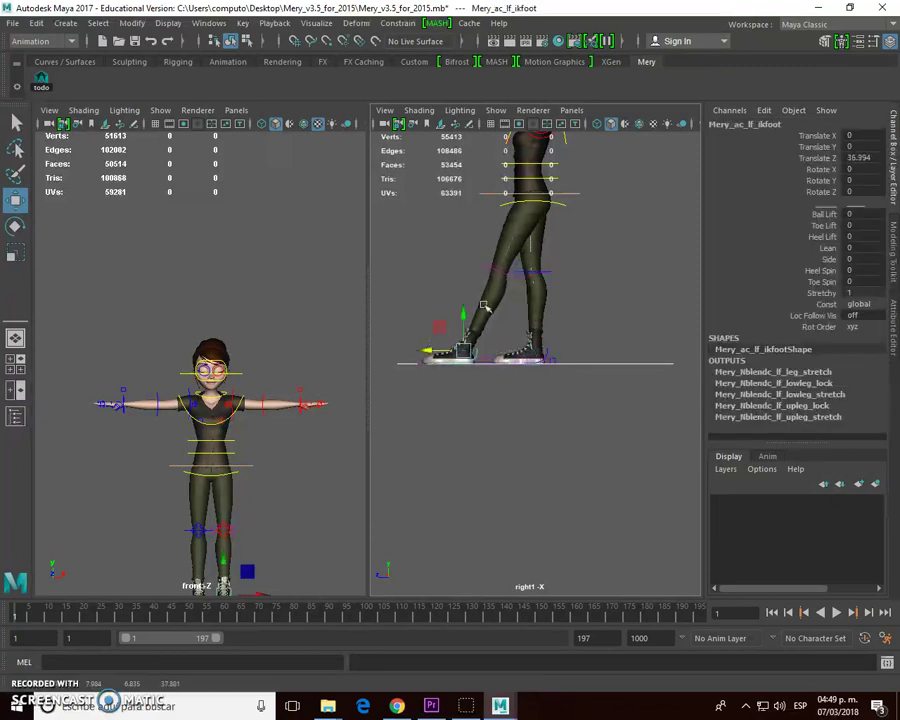
Shift the Mery_ac_cn_torso control forward to Translate Z 14.798
left_click(571, 193)
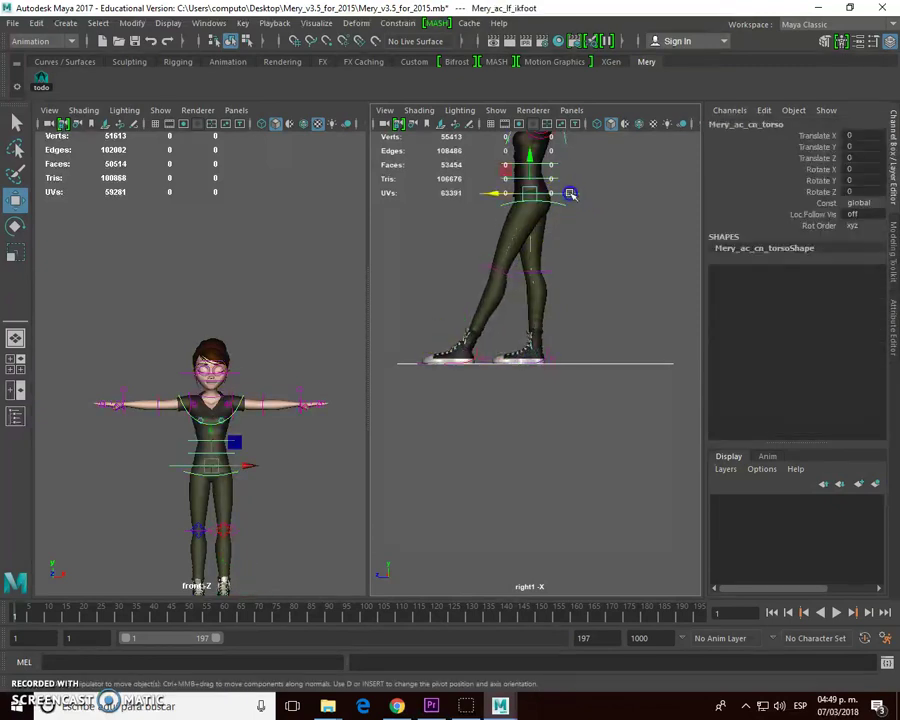
left_click_drag(522, 199, 470, 195)
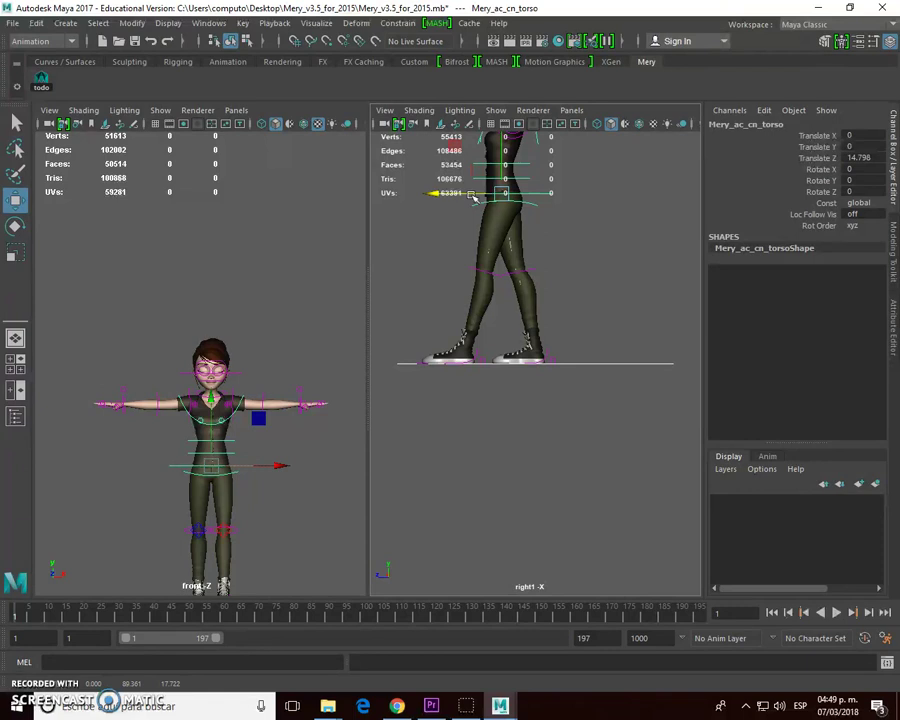
scroll(496, 279, "down", 3)
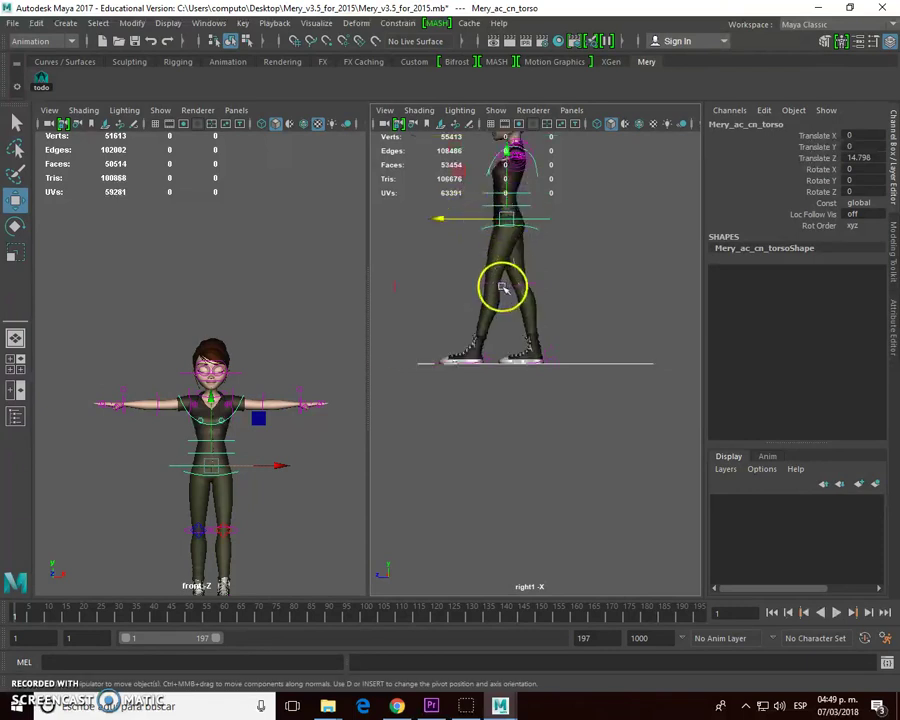
Raise the right IK foot onto its ball with Ball Lift 15.4
left_click(547, 353)
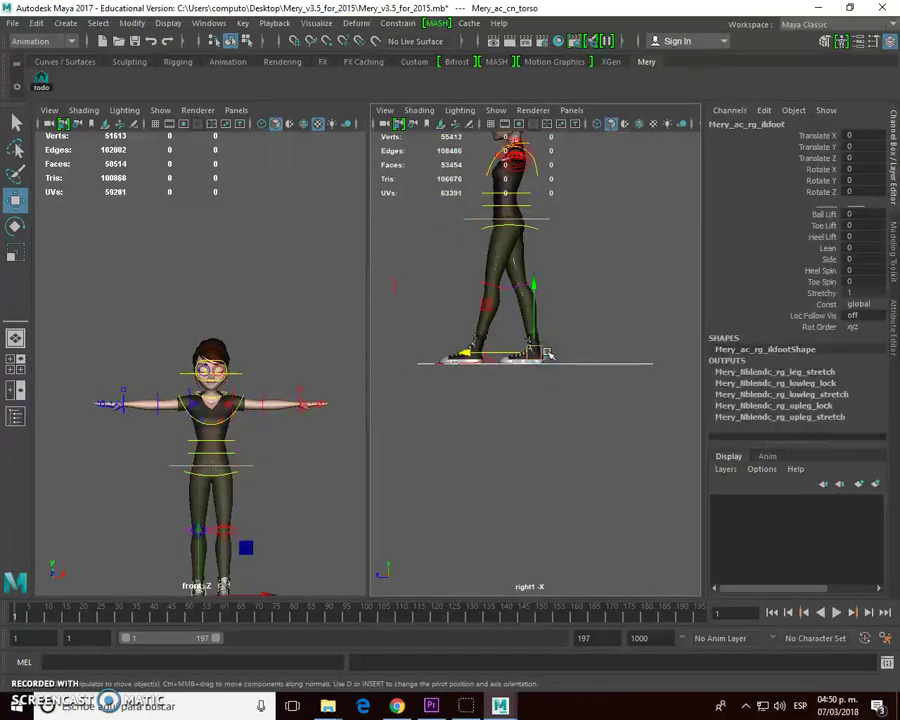
left_click(825, 259)
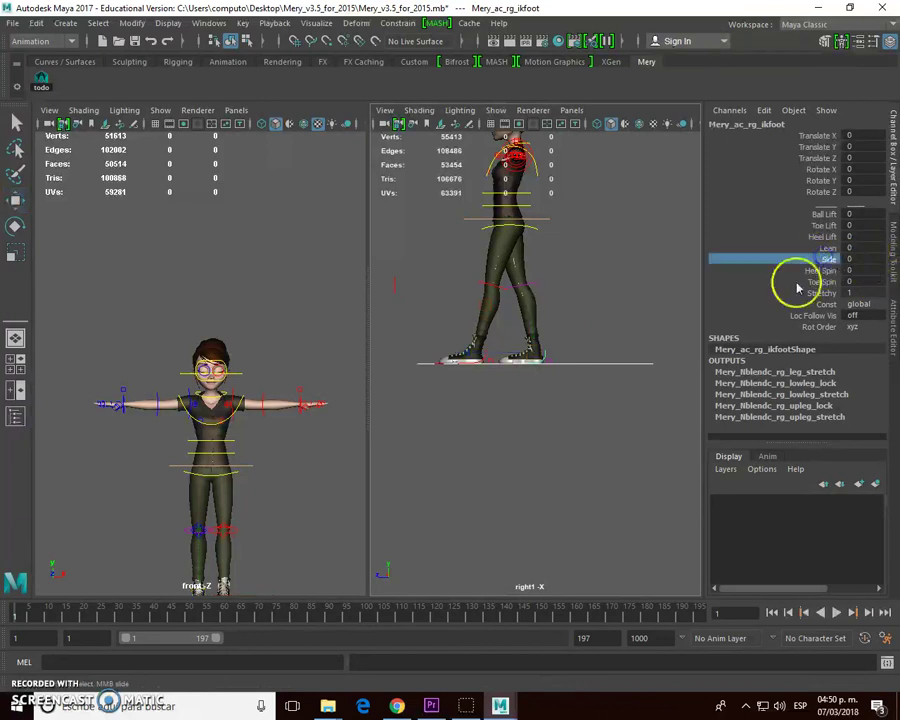
left_click(824, 214)
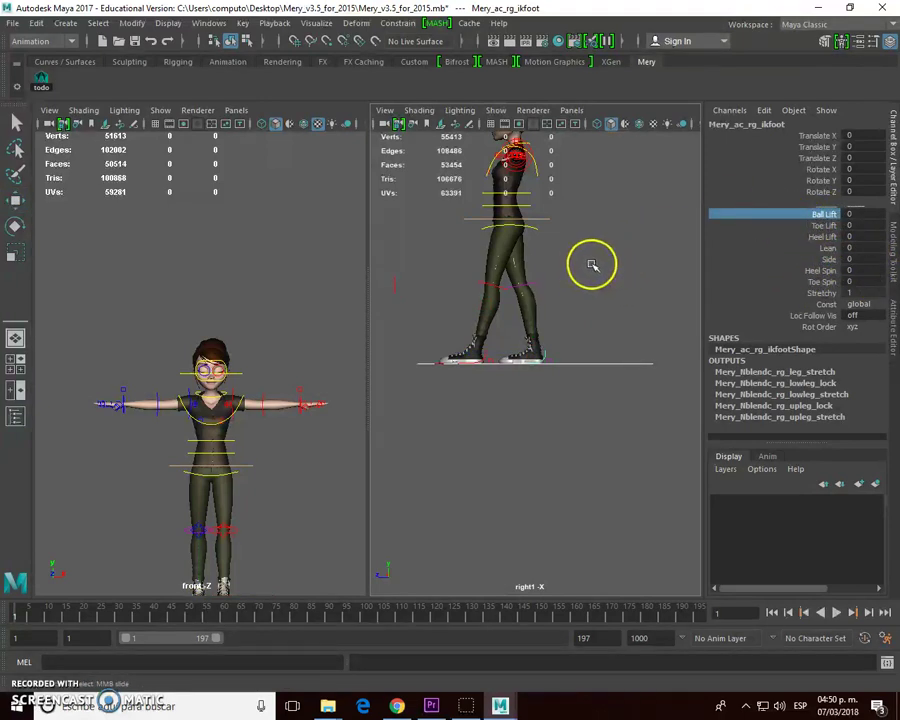
left_click_drag(601, 263, 679, 255)
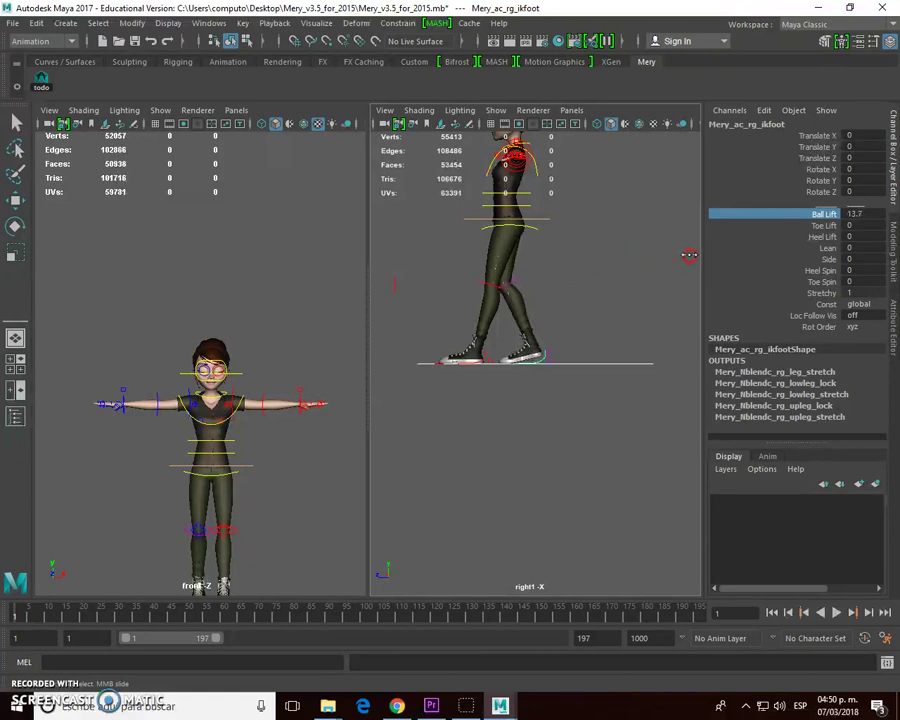
Tip the left IK foot back onto its heel with Heel Lift -16.1
left_click(487, 354)
left_click(826, 227)
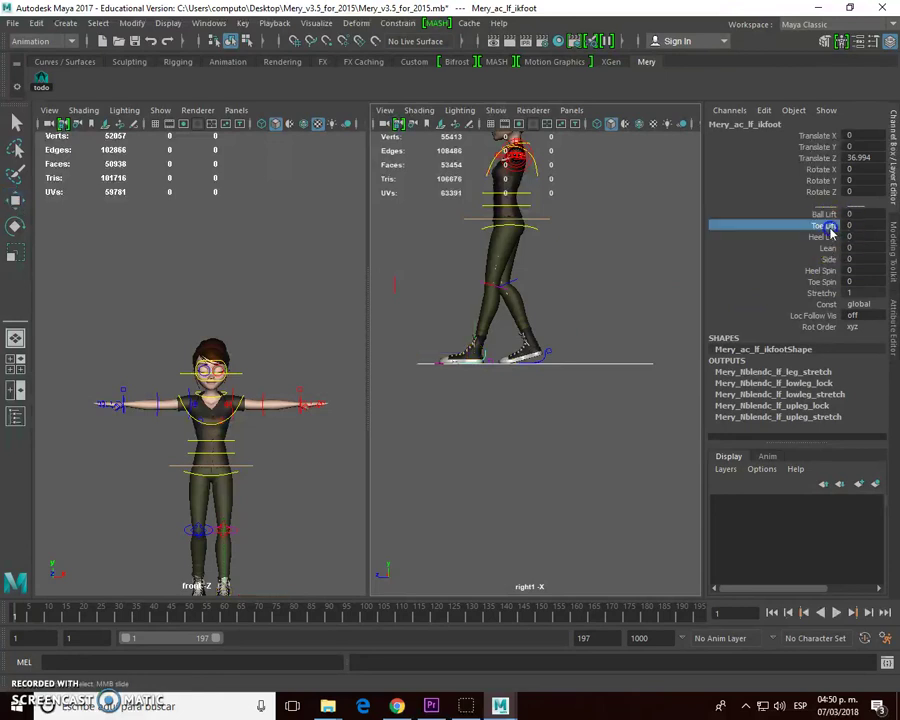
left_click_drag(546, 251, 566, 256)
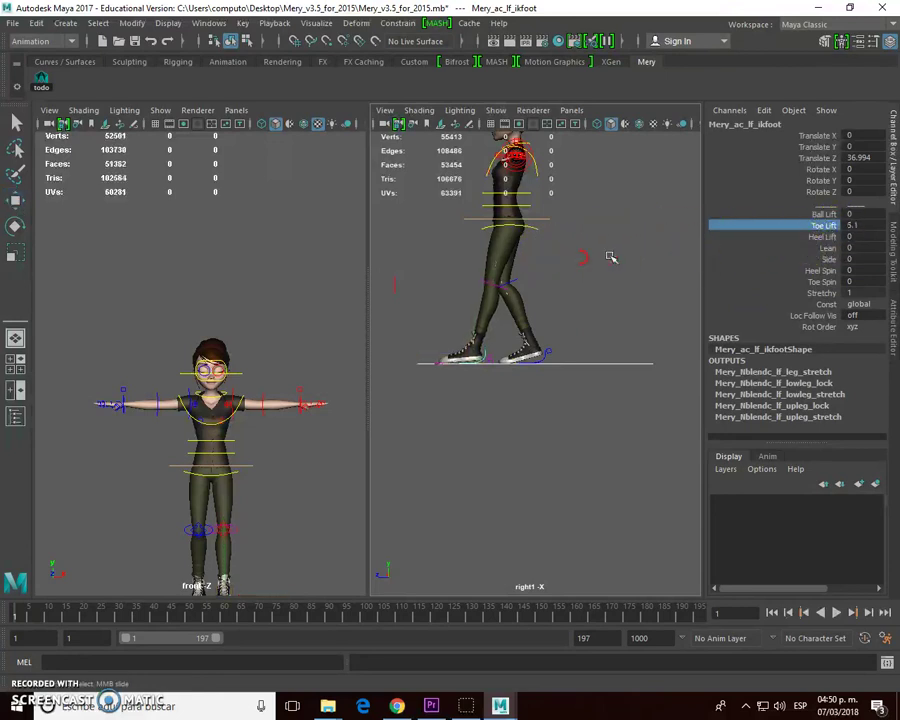
key("ctrl+z")
key("w")
key("Return")
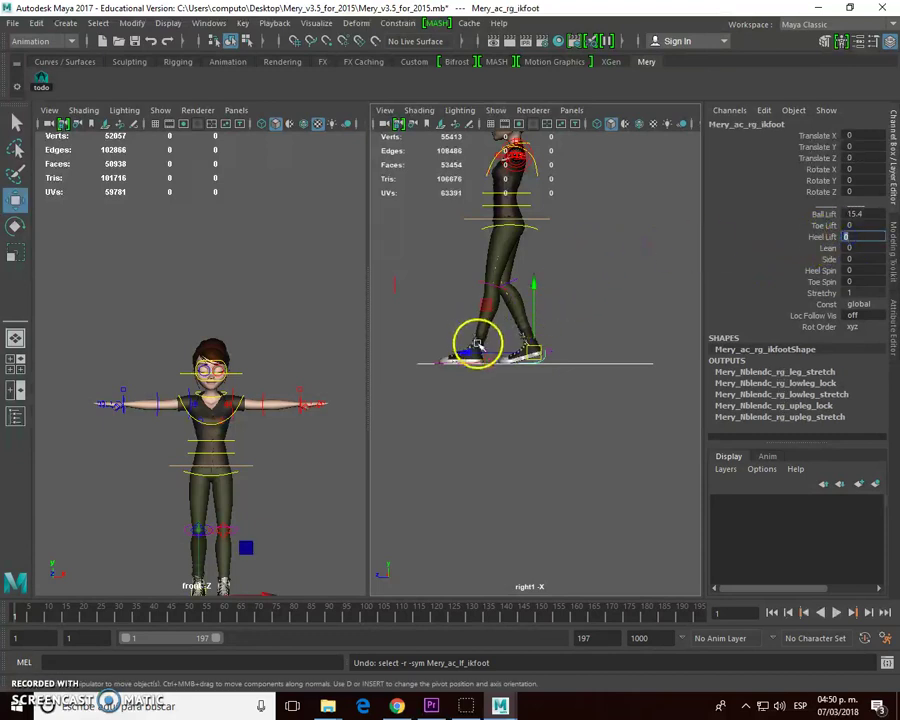
left_click(484, 354)
left_click(822, 237)
left_click_drag(601, 261, 463, 259)
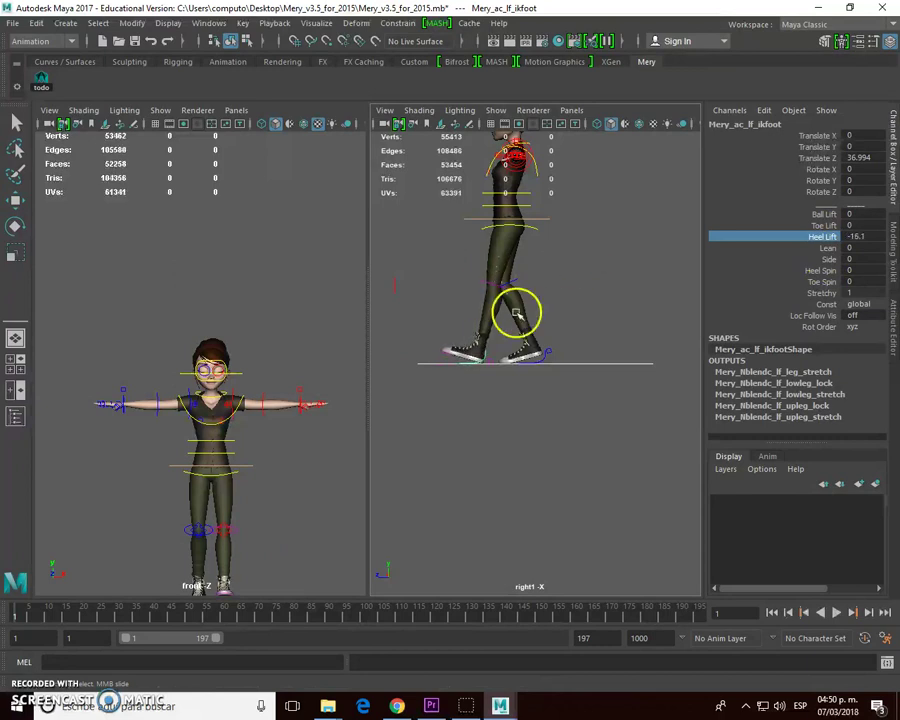
Nudge the left IK foot slightly up and forward to Translate Z 40.902
key("w")
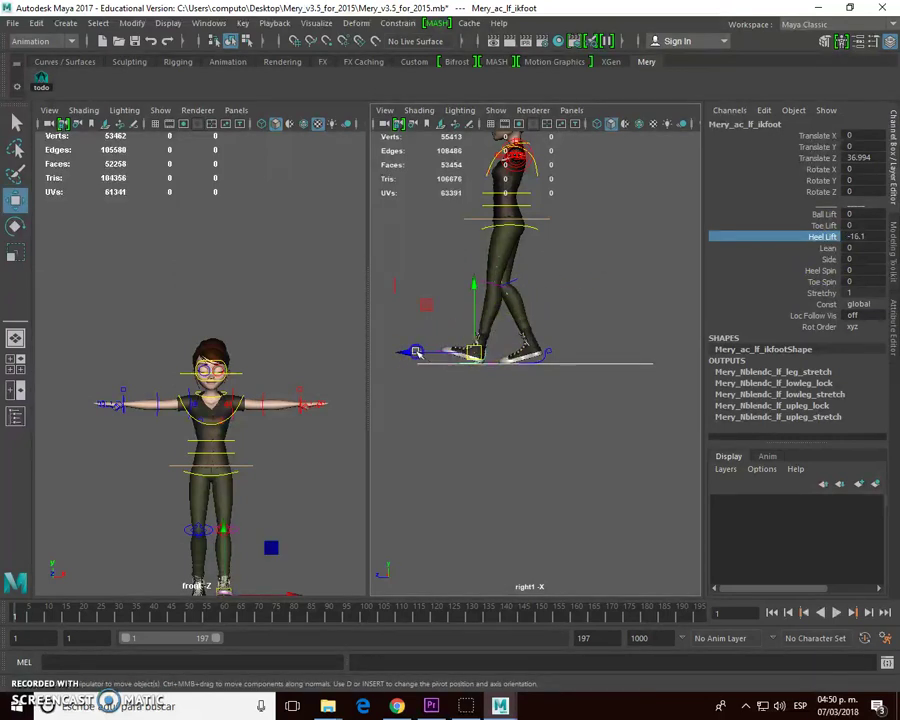
left_click(437, 354)
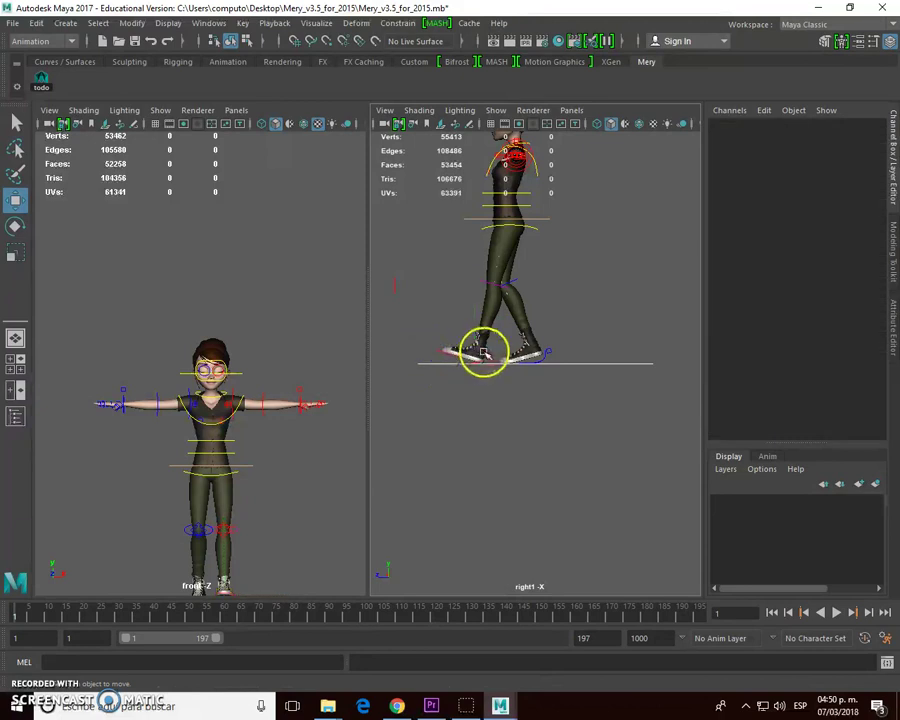
left_click(483, 352)
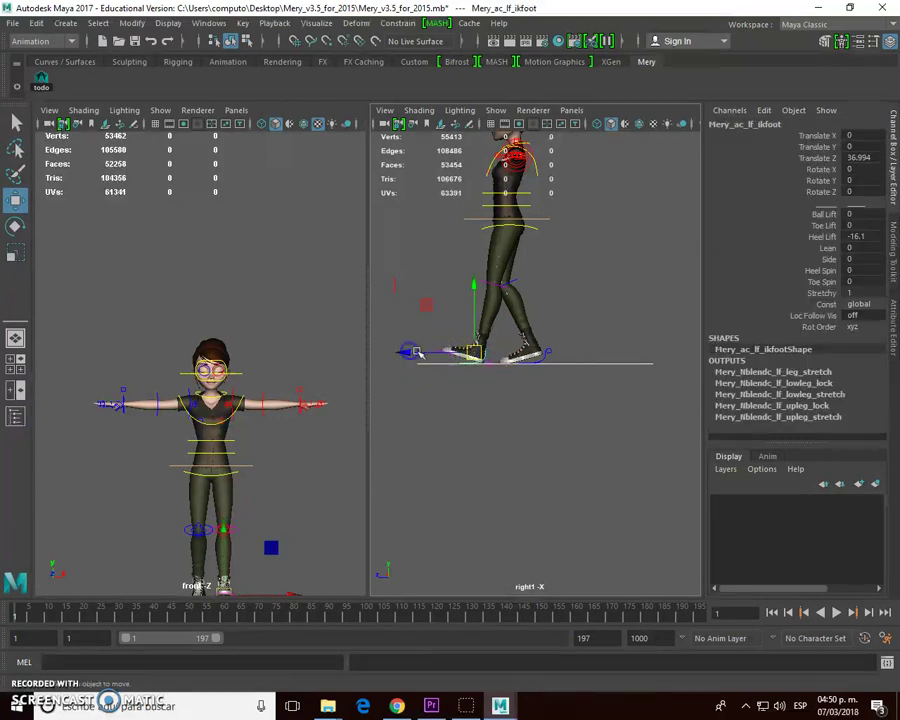
left_click(409, 355)
left_click(444, 355)
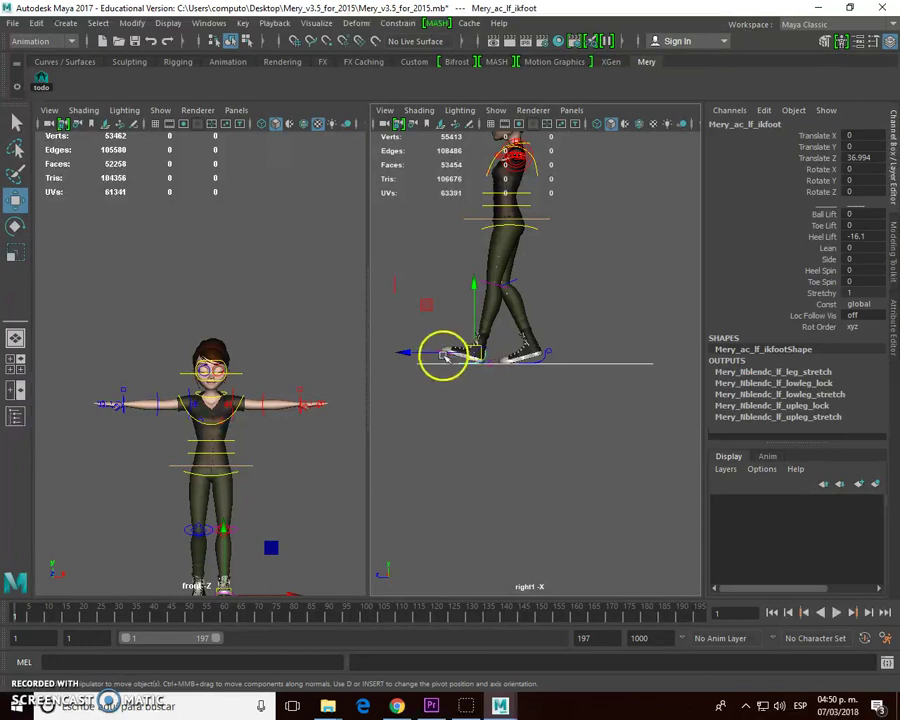
left_click(440, 420)
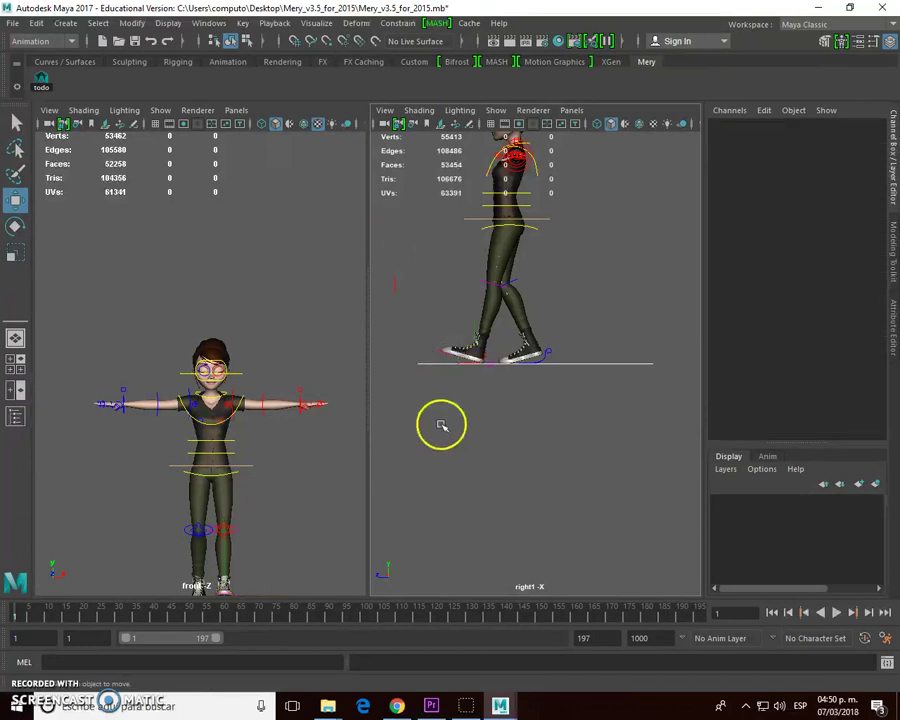
left_click(428, 354)
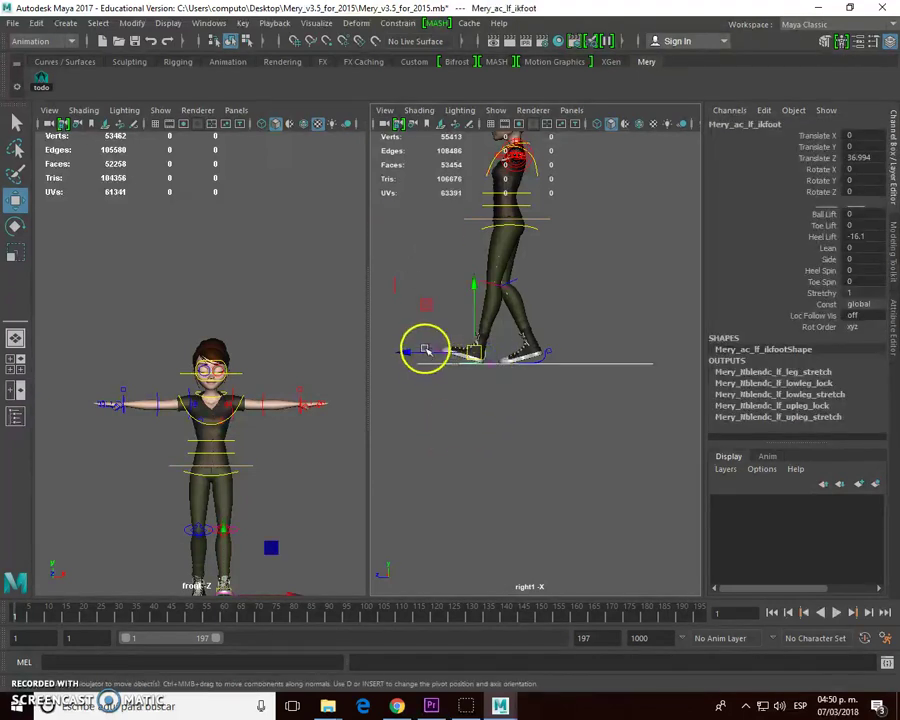
left_click(468, 353)
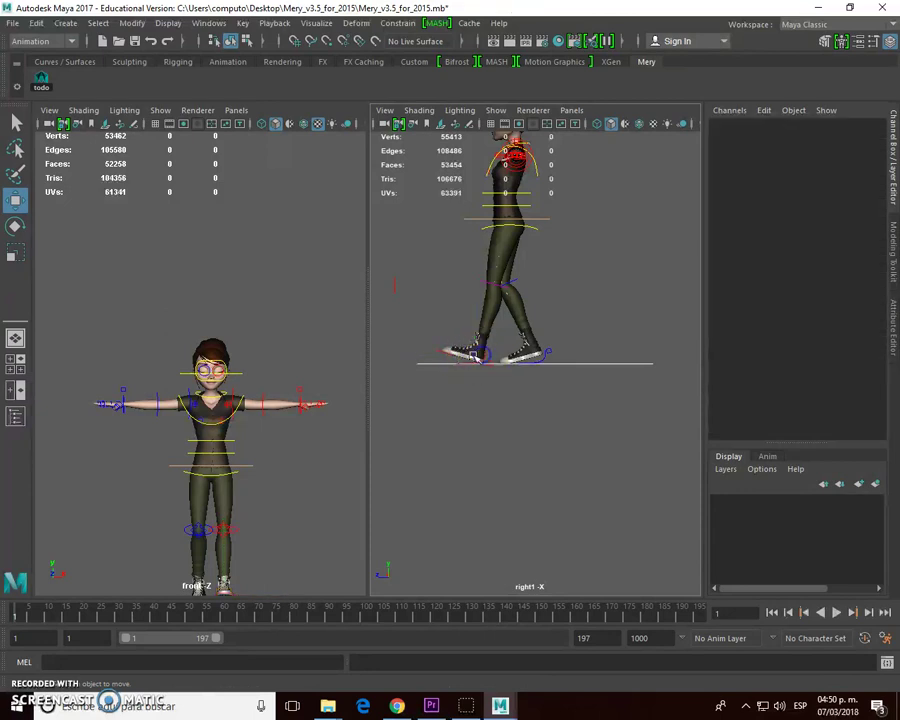
left_click(470, 354)
left_click_drag(470, 355, 470, 352)
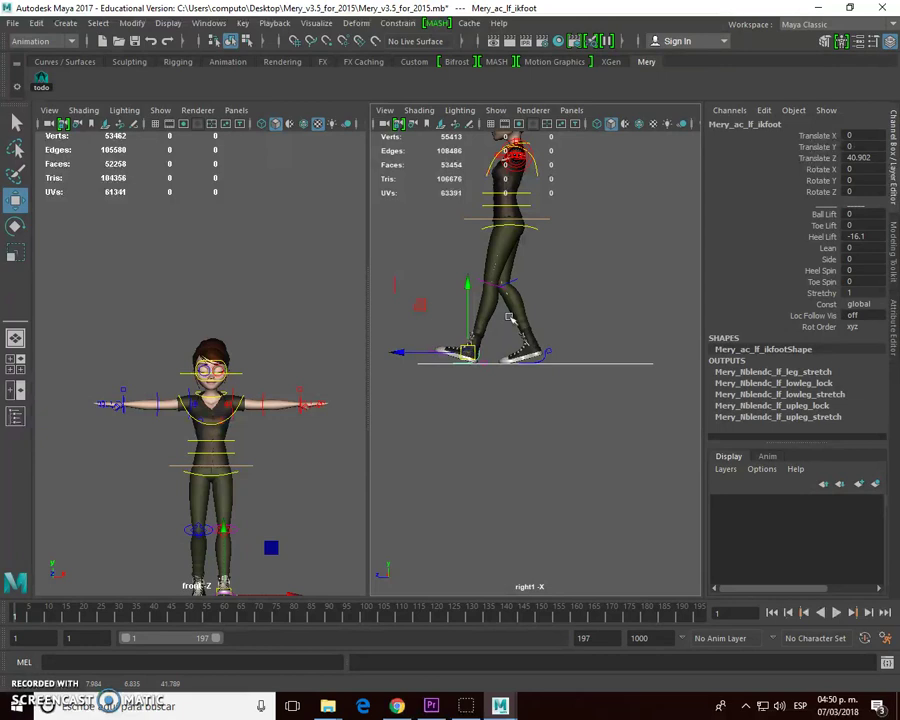
left_click_drag(509, 318, 543, 244)
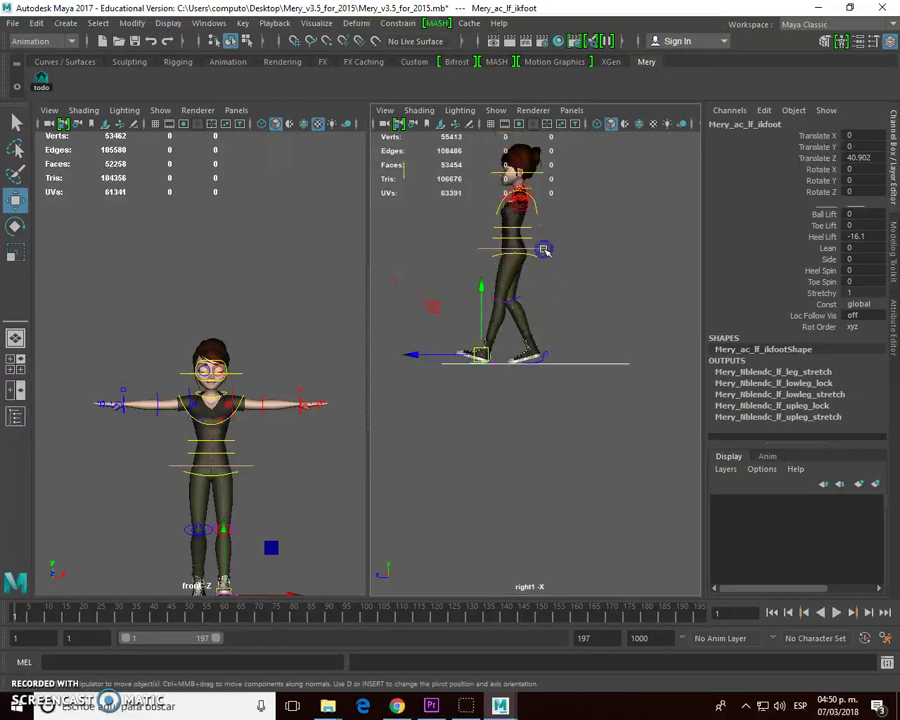
Drag the Mery_ac_cn_torso control further forward to Translate Z 21.341
left_click(487, 247)
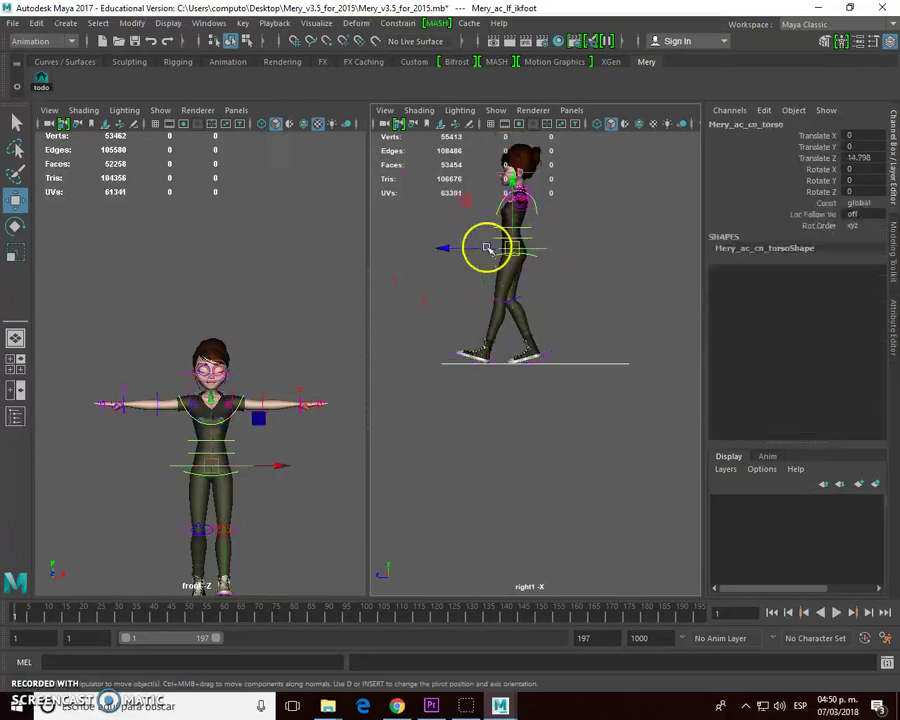
left_click(478, 246)
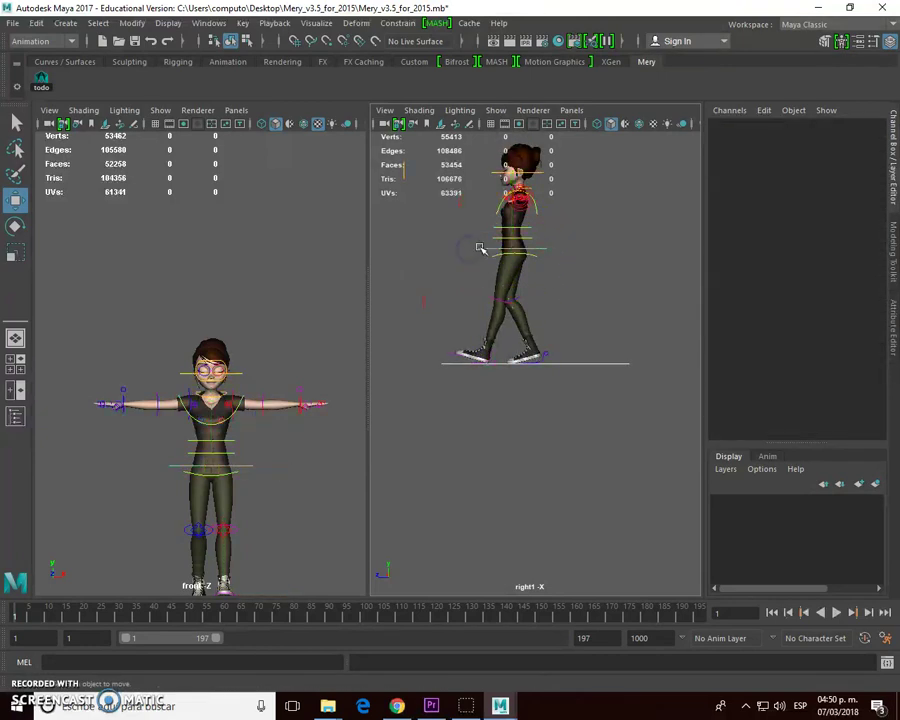
left_click(487, 247)
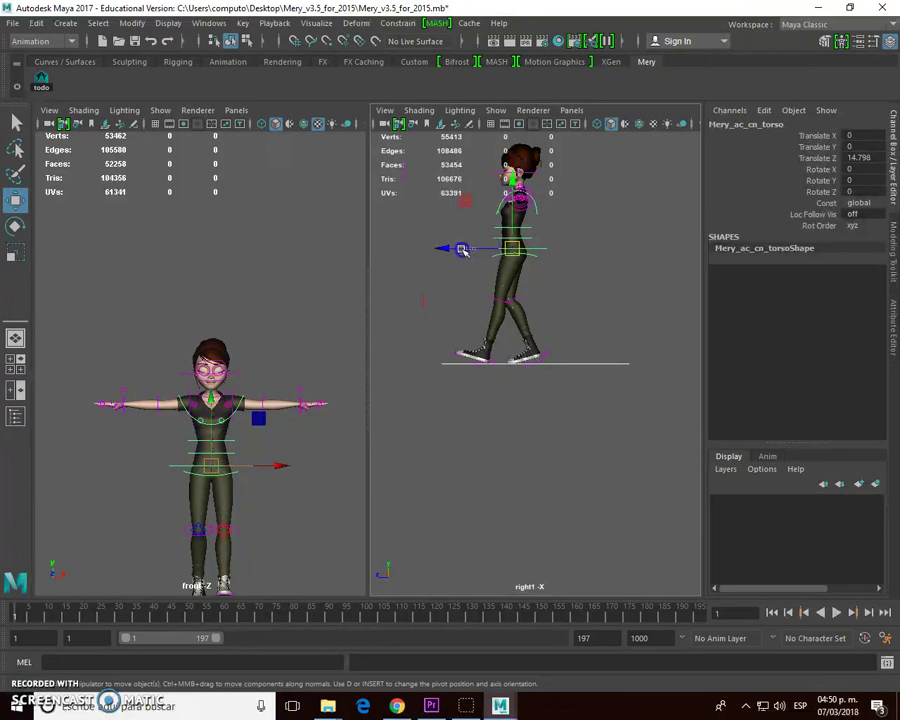
left_click(443, 246)
left_click(493, 247)
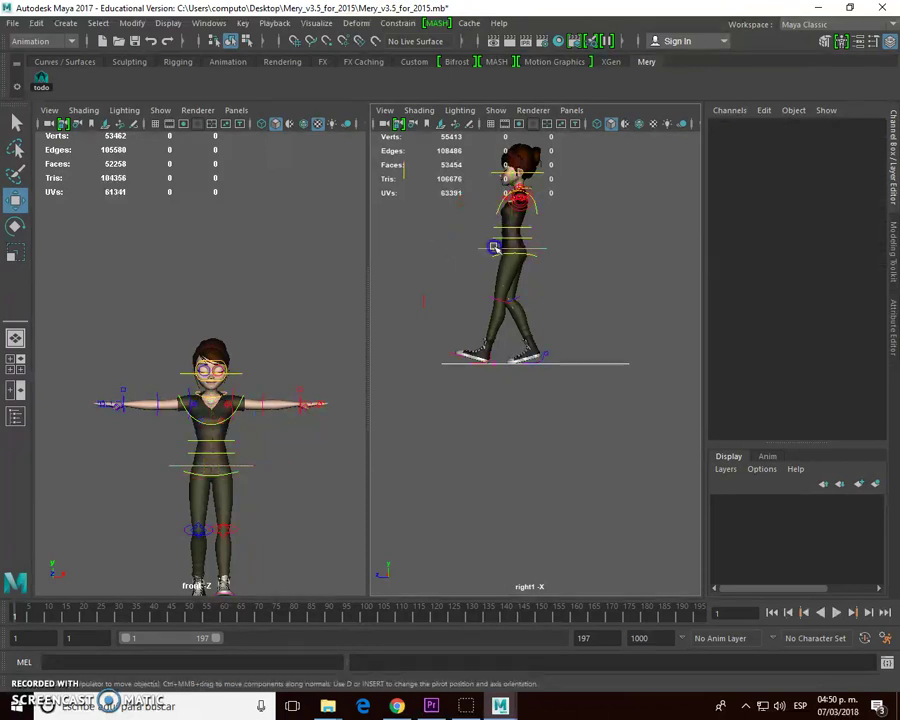
left_click(444, 246)
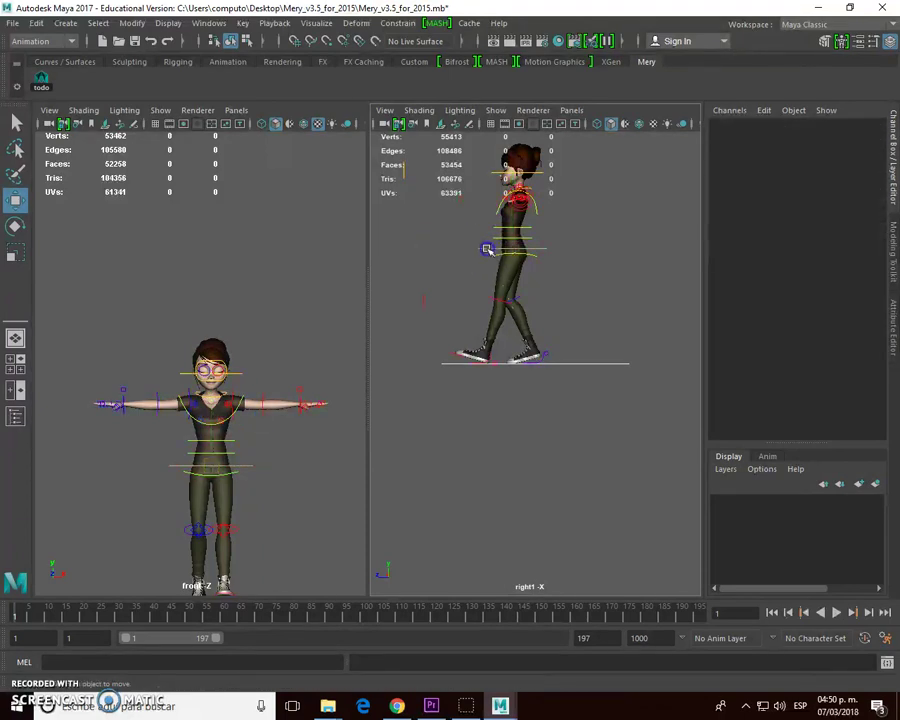
left_click(473, 241)
left_click(474, 248)
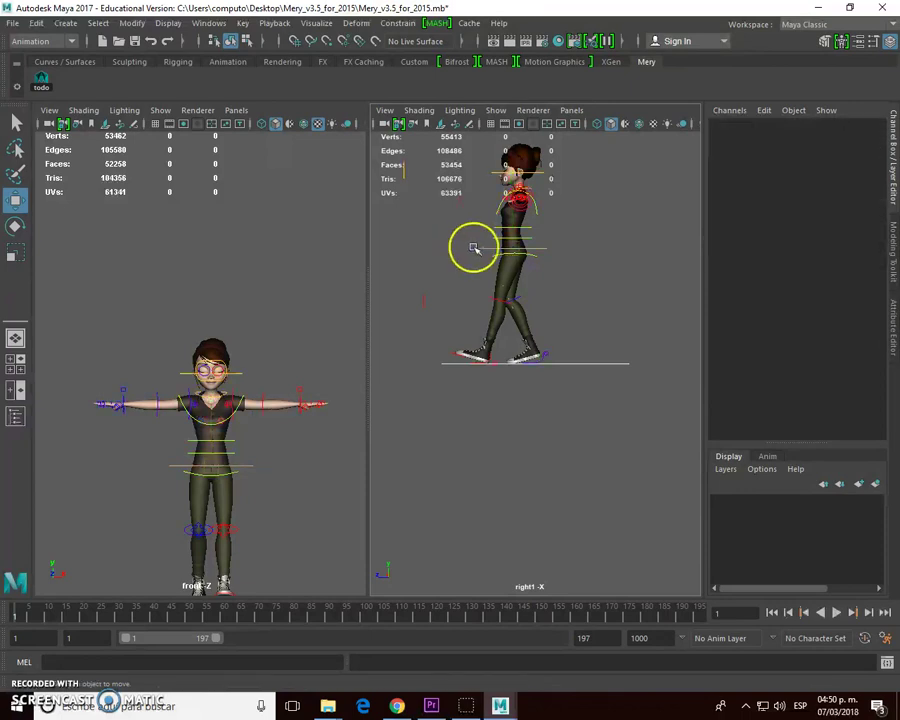
left_click(446, 254)
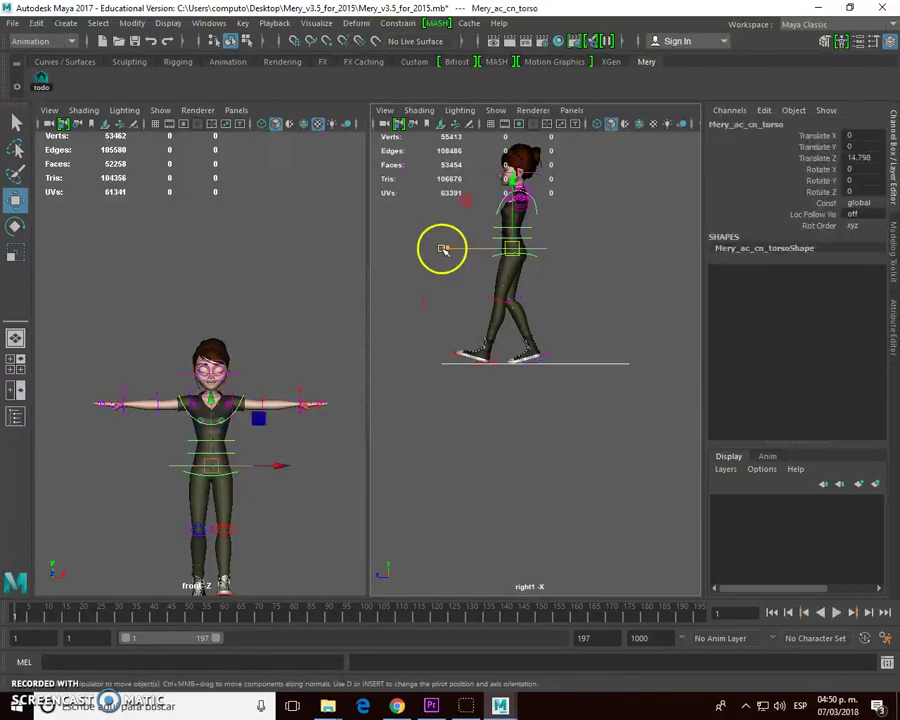
left_click_drag(443, 248, 433, 249)
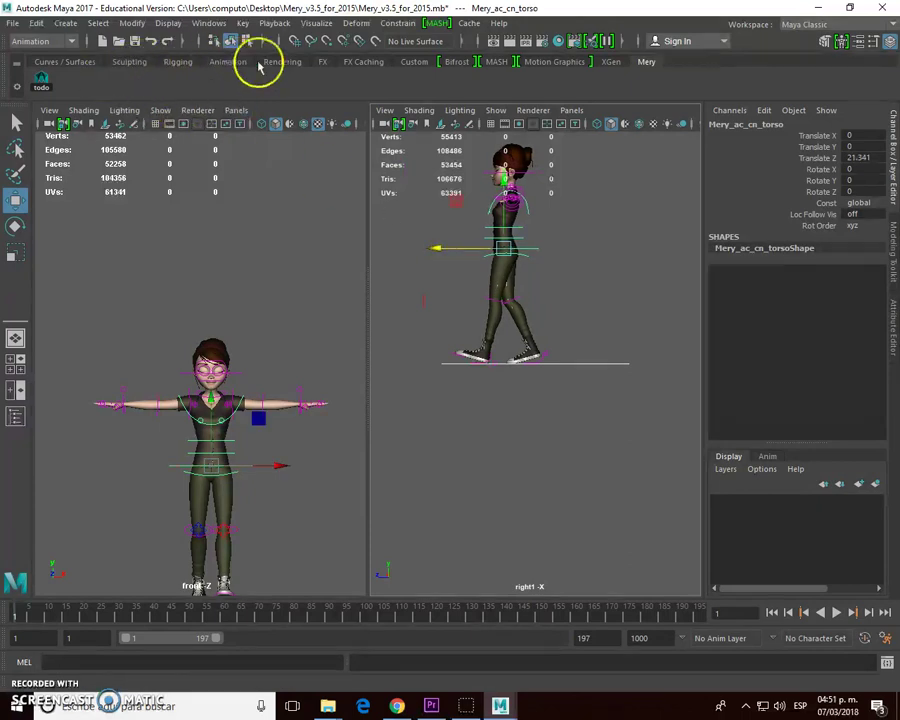
Switch the shelf to the Rigging tool set
left_click(80, 63)
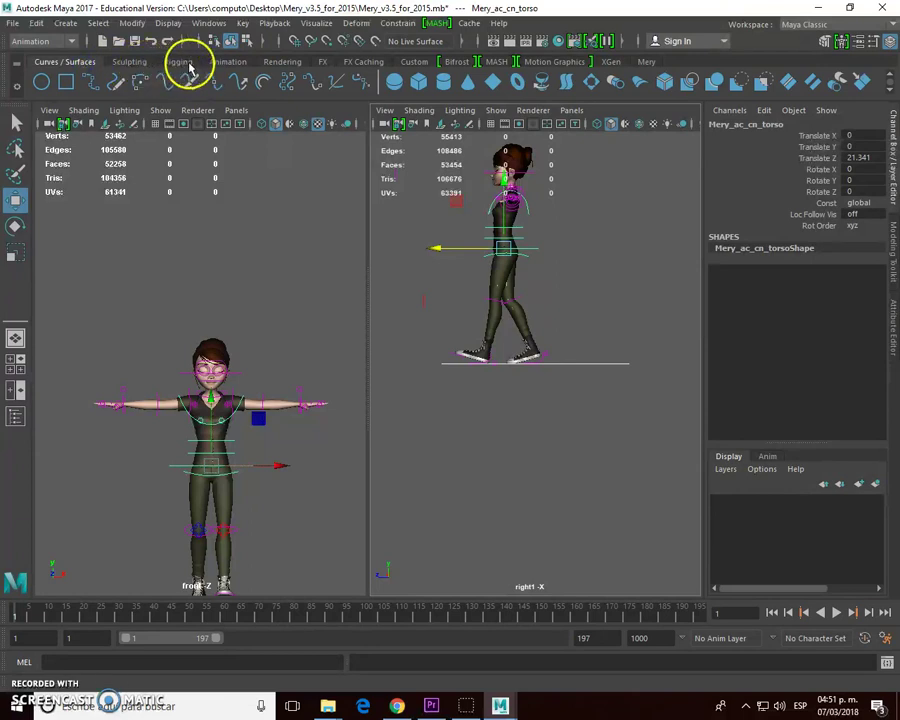
left_click(128, 62)
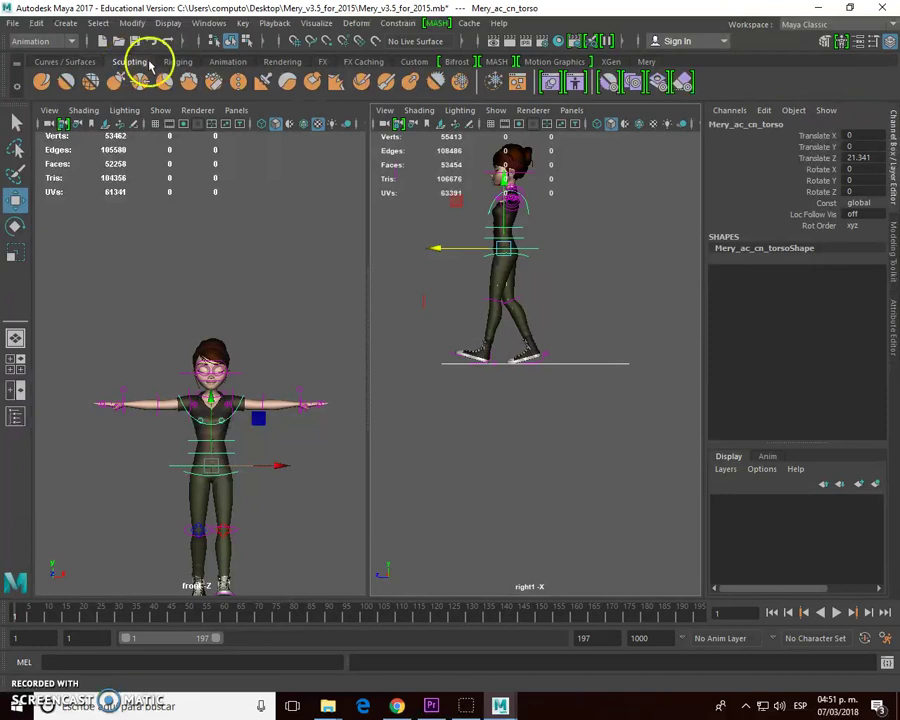
left_click(177, 63)
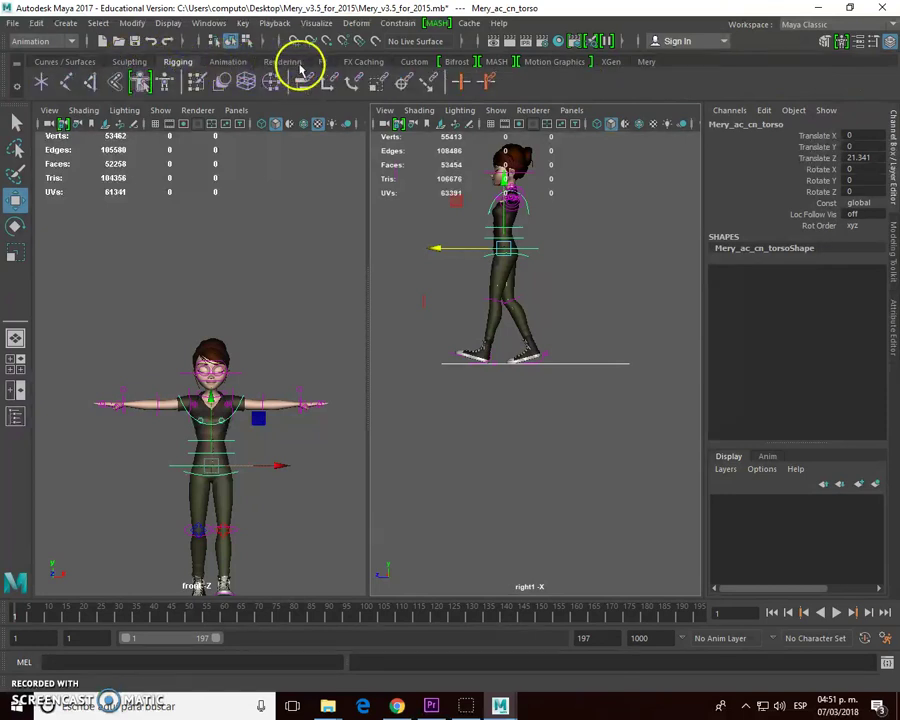
Create a polygon cube, pCube1, at the origin near Mery's feet
left_click(66, 23)
mouse_move(92, 120)
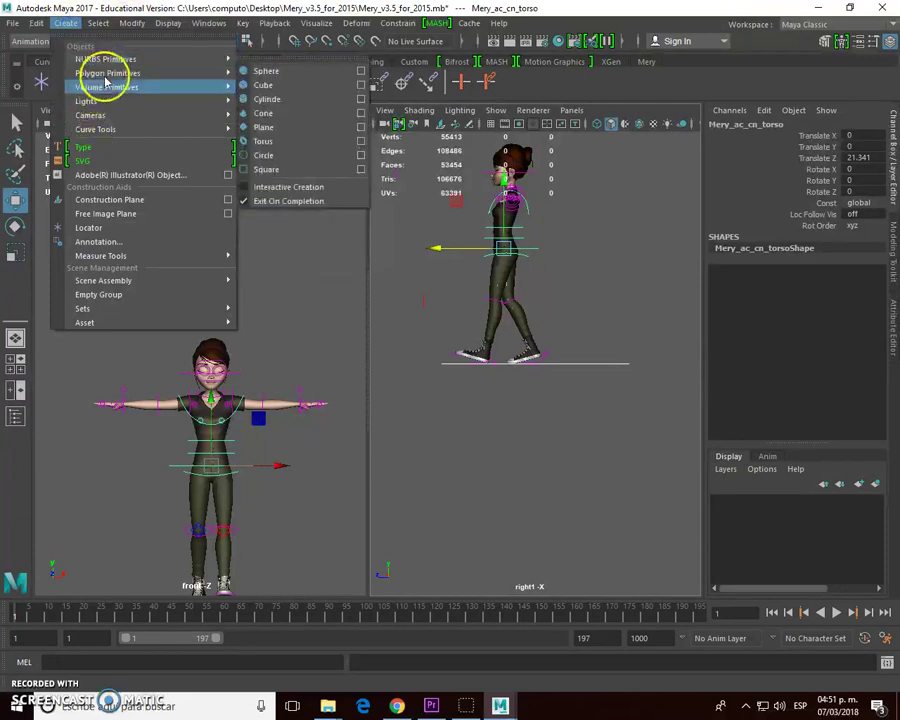
mouse_move(112, 75)
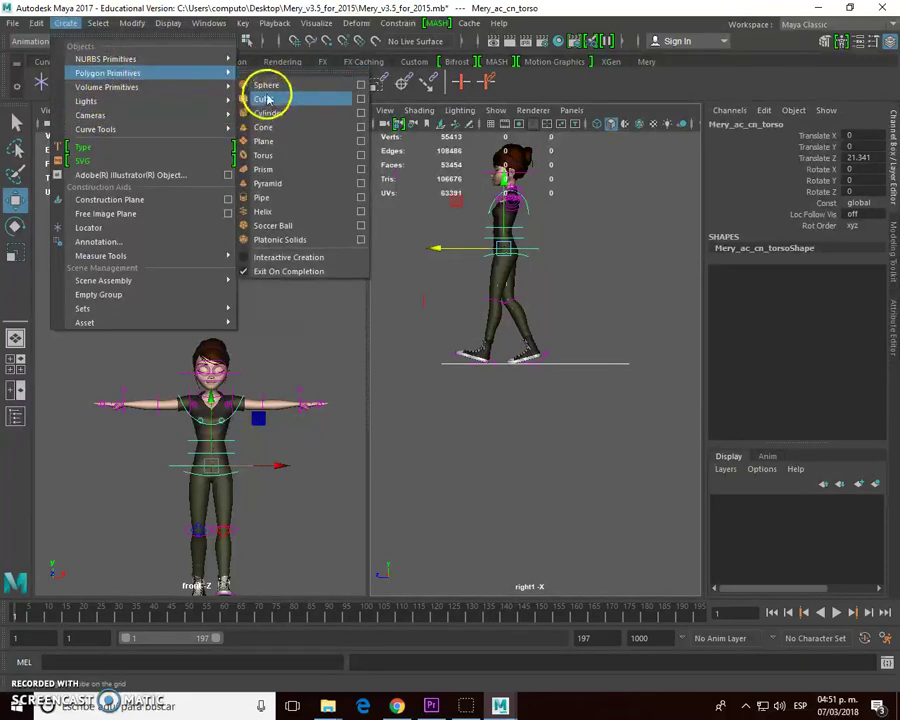
left_click(267, 98)
Scale pCube1 to about 277 × 5.7 × 223 and lower it just beneath Mery's feet
left_click_drag(418, 317, 520, 385)
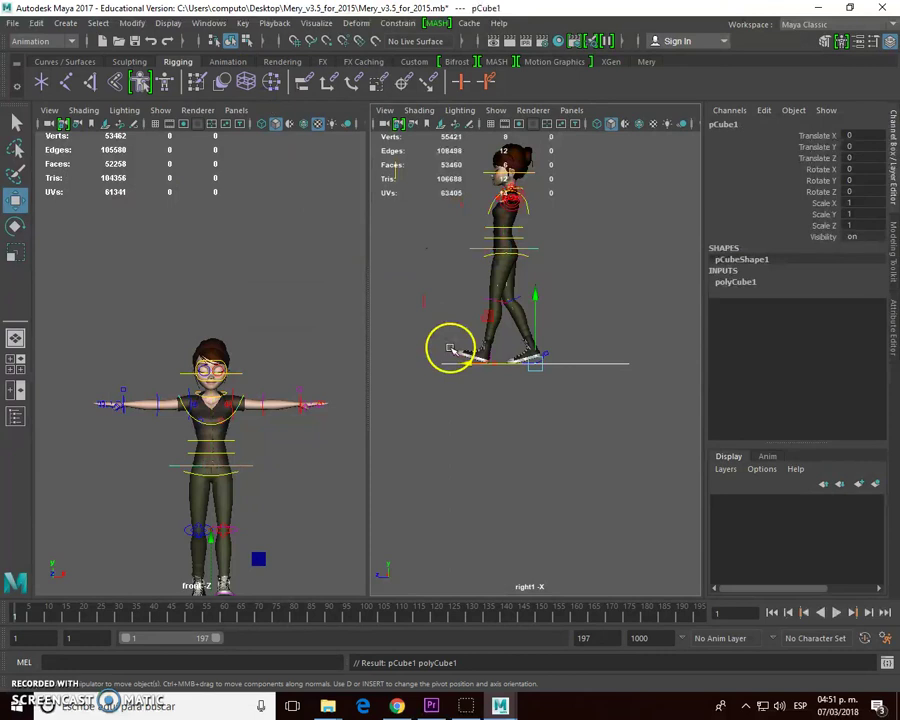
key("r")
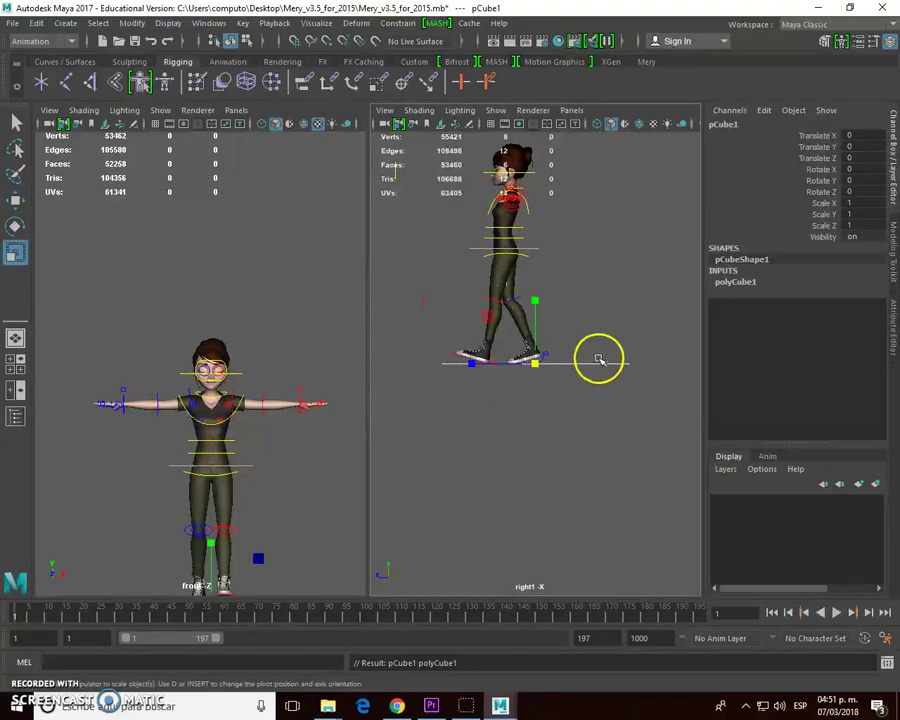
left_click_drag(534, 296, 542, 60)
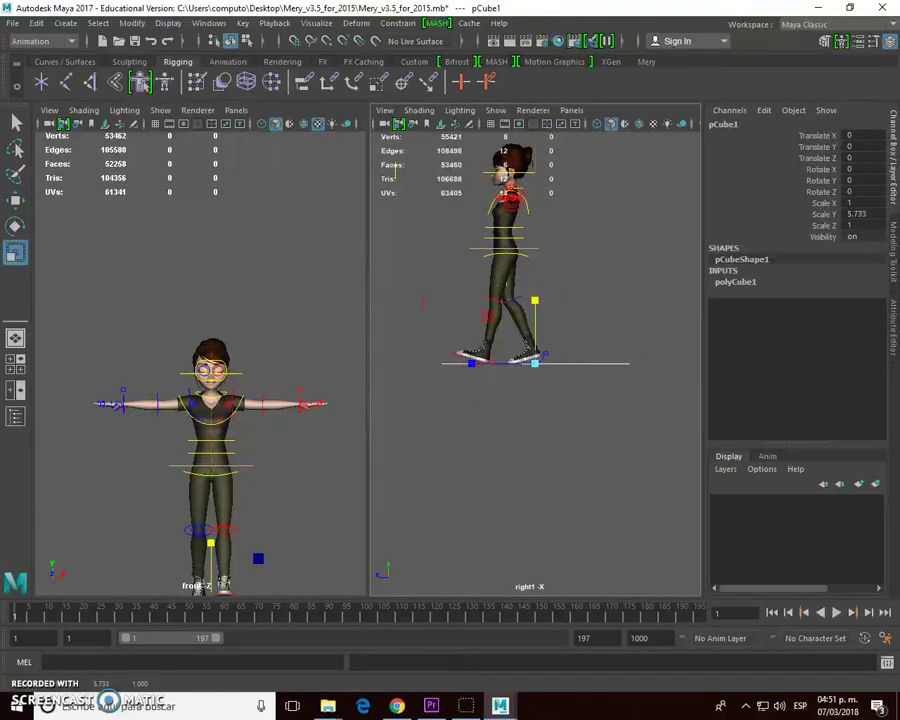
left_click_drag(472, 365, 125, 297)
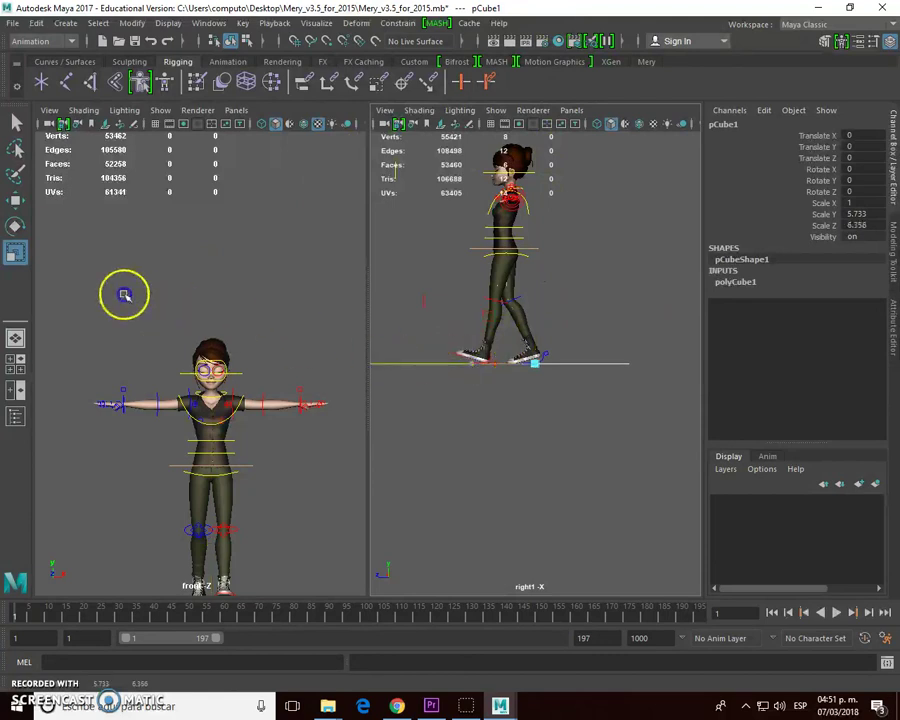
left_click_drag(478, 366, 217, 326)
left_click_drag(440, 358, 346, 346)
scroll(171, 489, "down", 5)
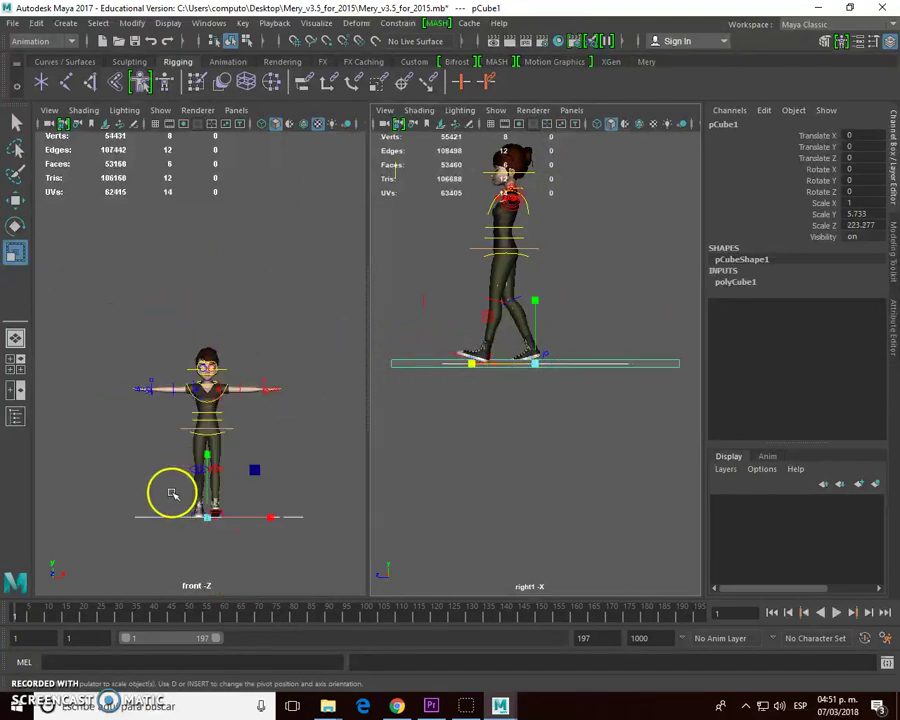
left_click_drag(313, 505, 429, 501)
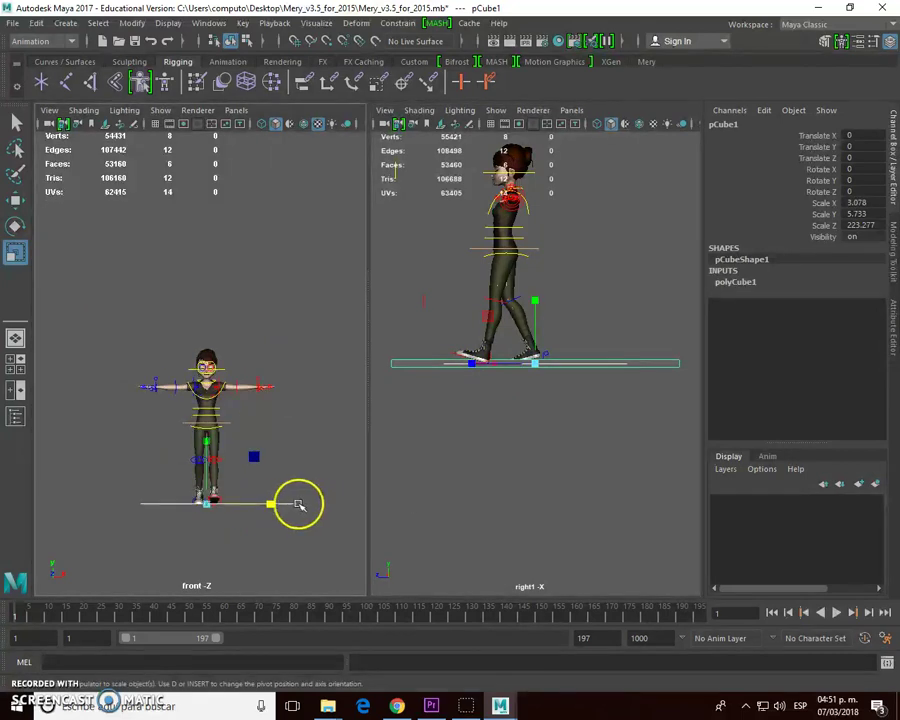
left_click_drag(266, 500, 326, 501)
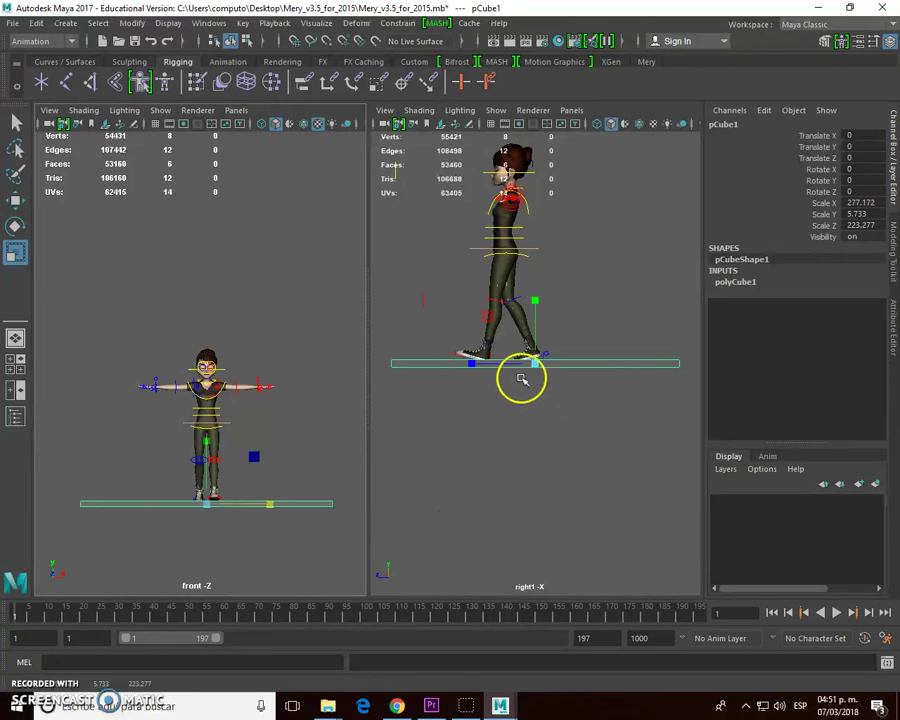
scroll(502, 364, "up", 3)
key("w")
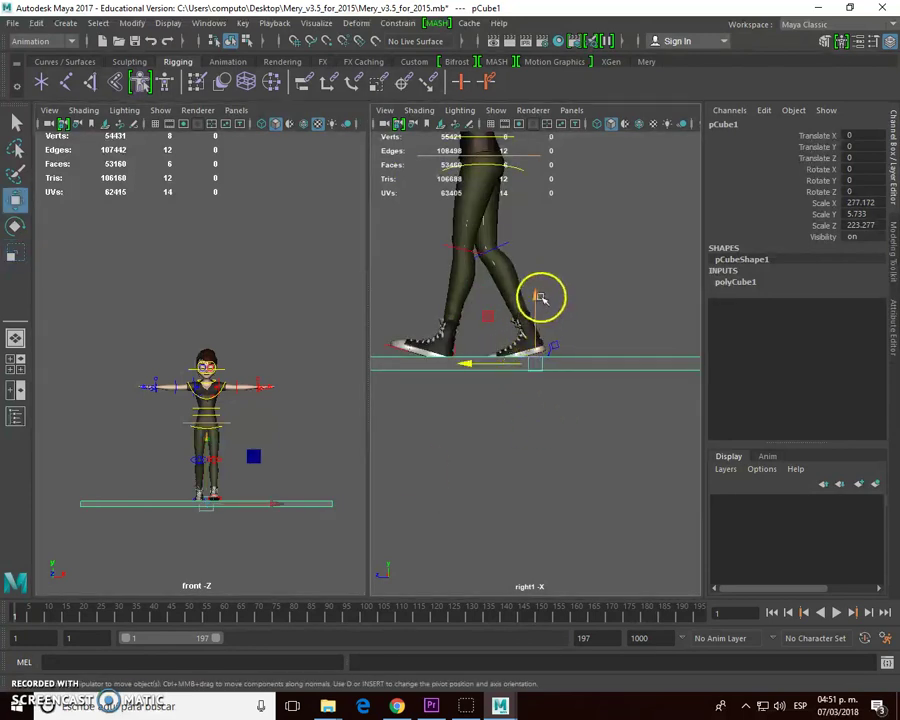
left_click_drag(539, 295, 540, 304)
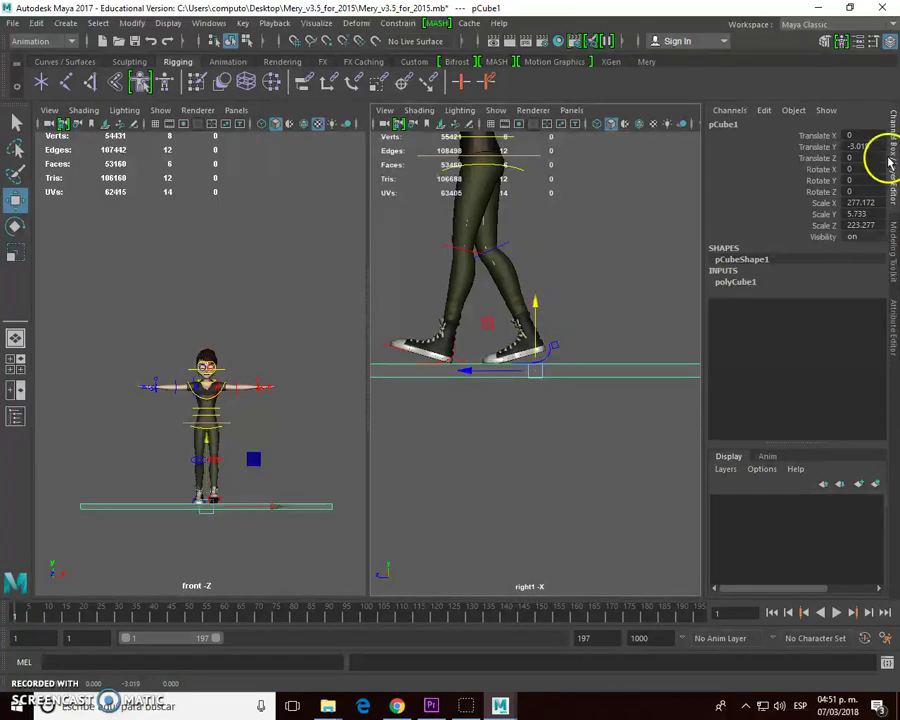
left_click(889, 45)
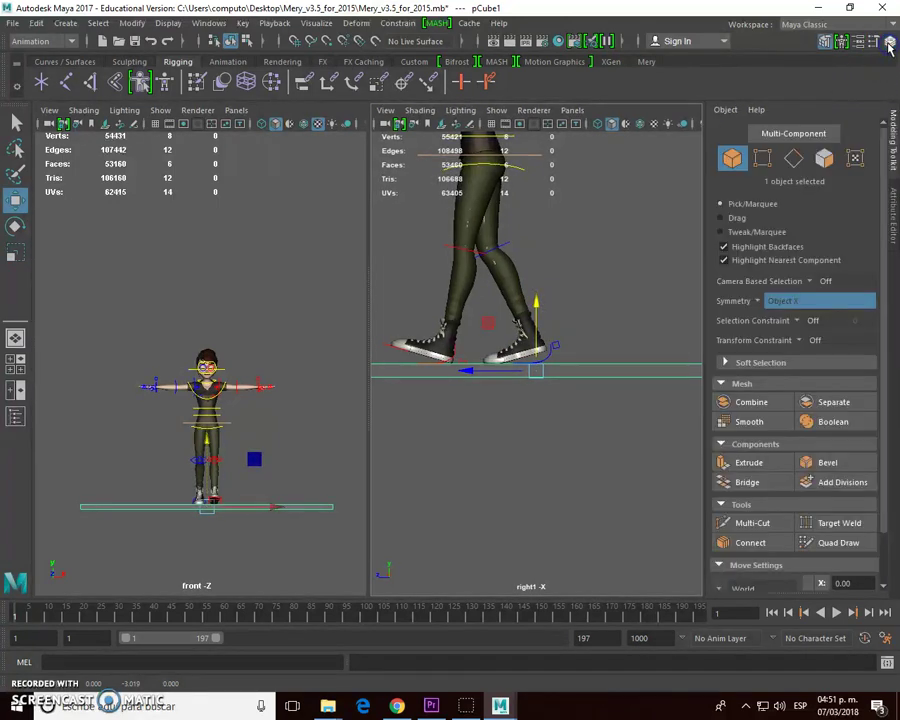
left_click(890, 45)
left_click(889, 45)
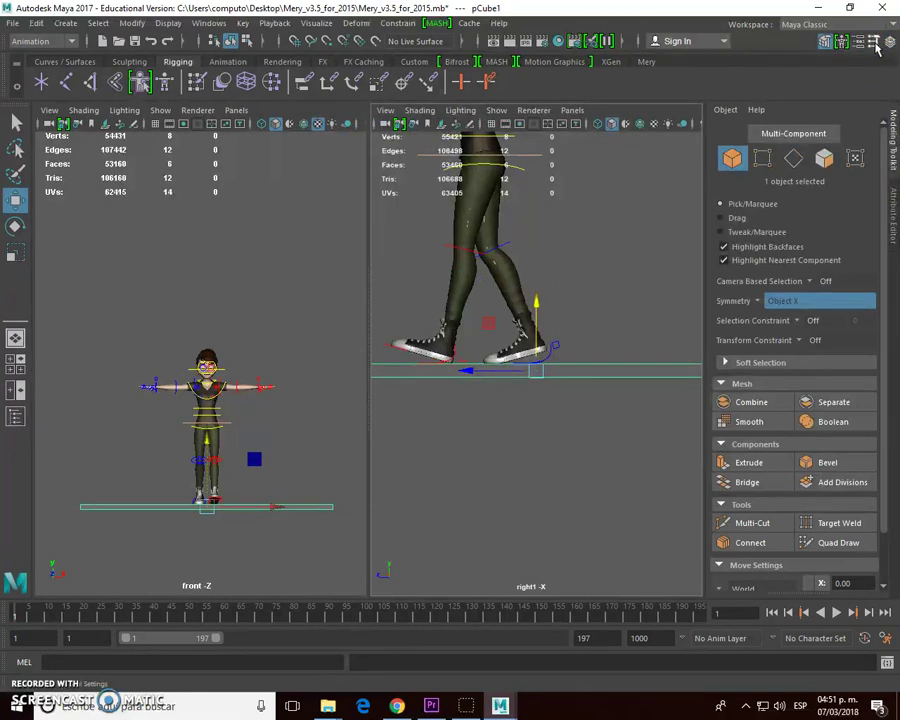
left_click(873, 42)
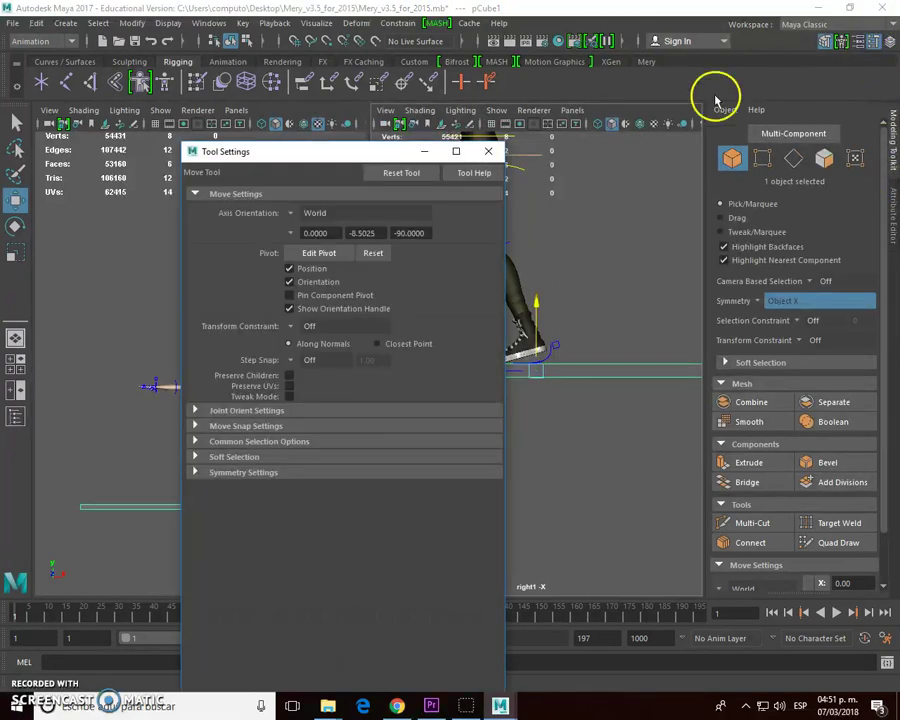
left_click(488, 151)
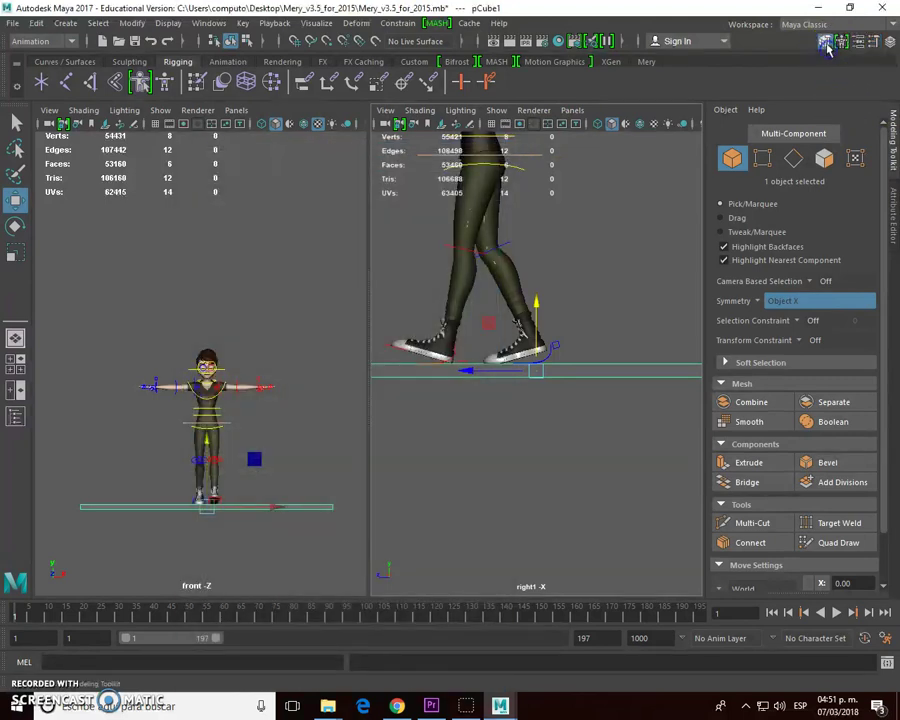
left_click(826, 43)
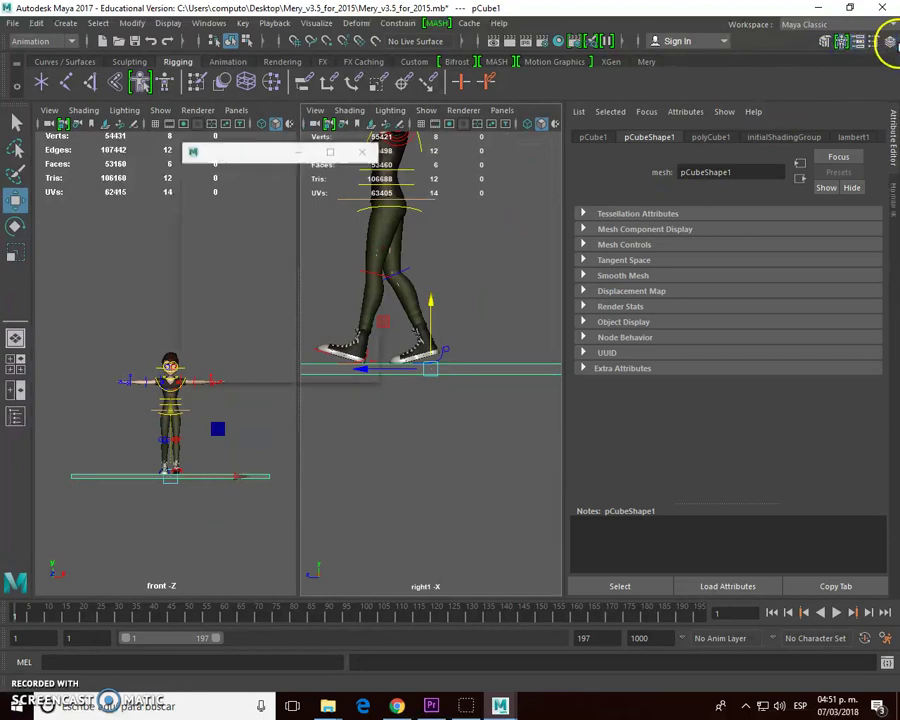
left_click(890, 42)
left_click(890, 122)
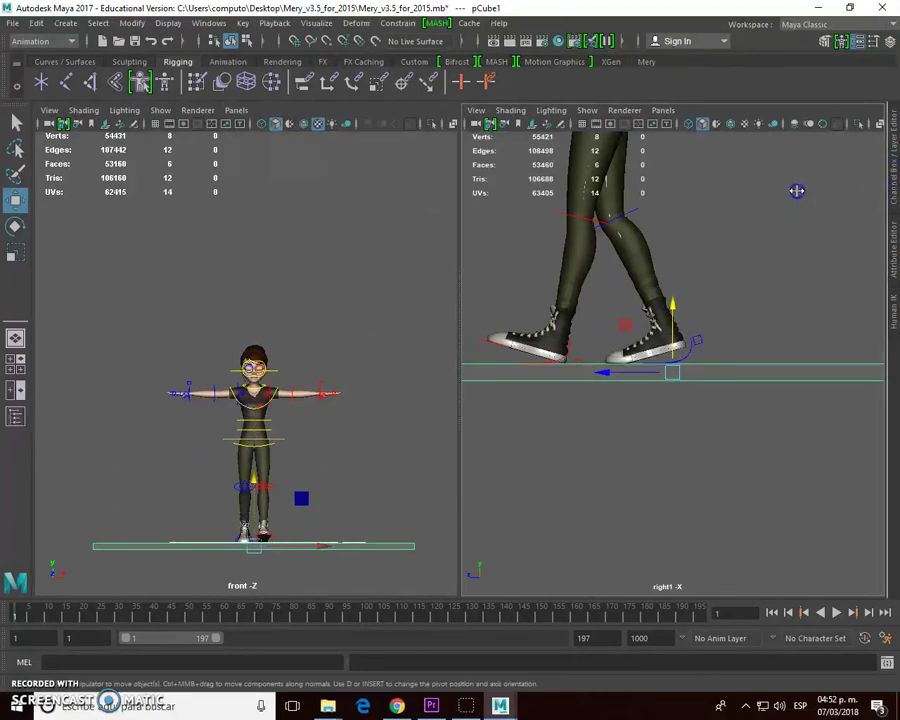
left_click(890, 40)
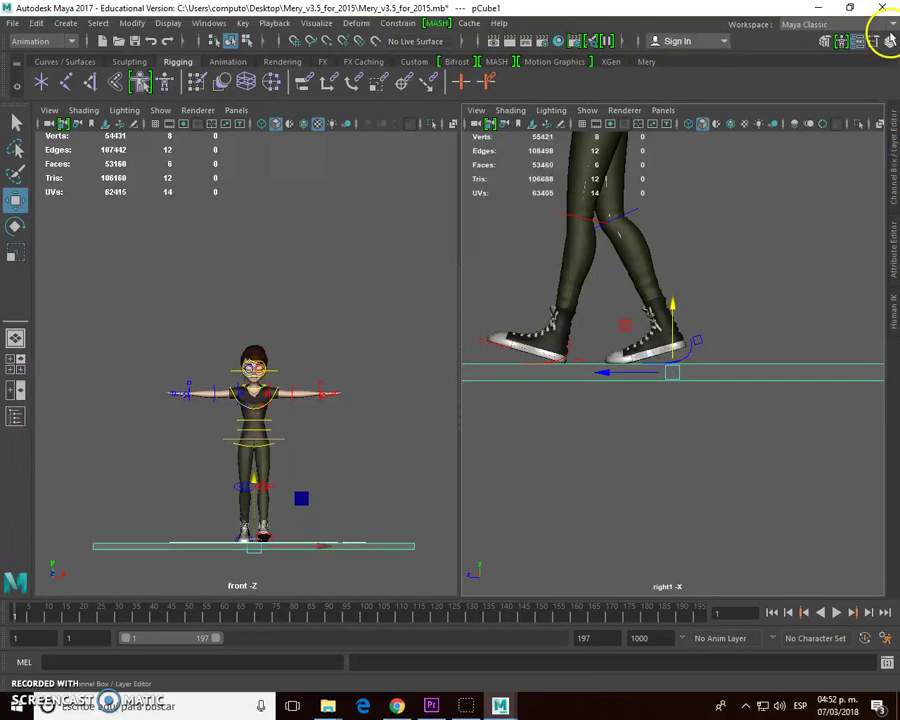
left_click(888, 175)
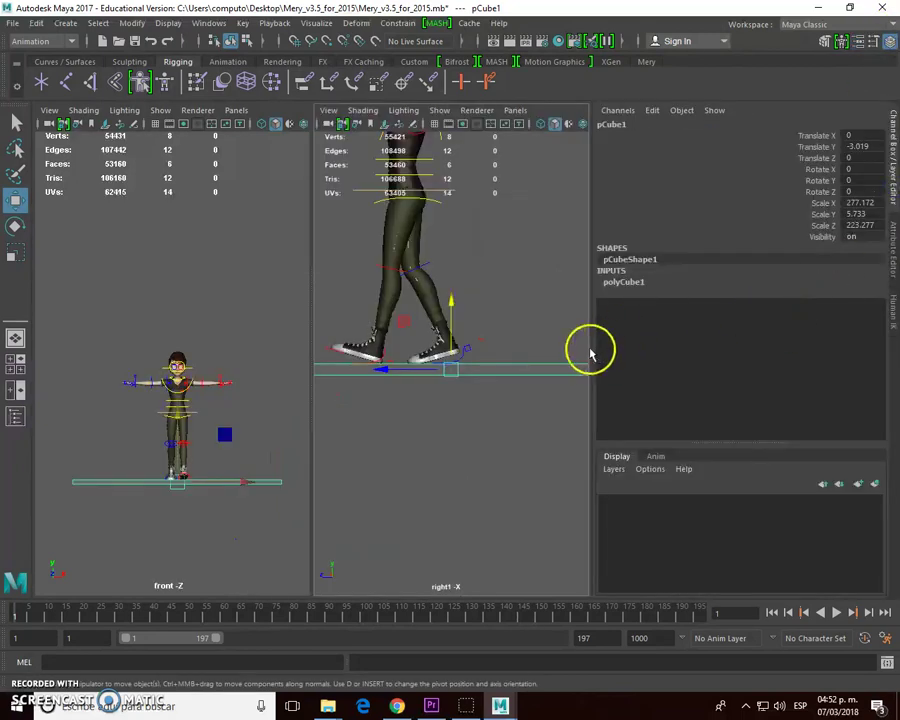
Put the floor slab on a new display layer named piso, set to Reference
left_click_drag(590, 350, 705, 350)
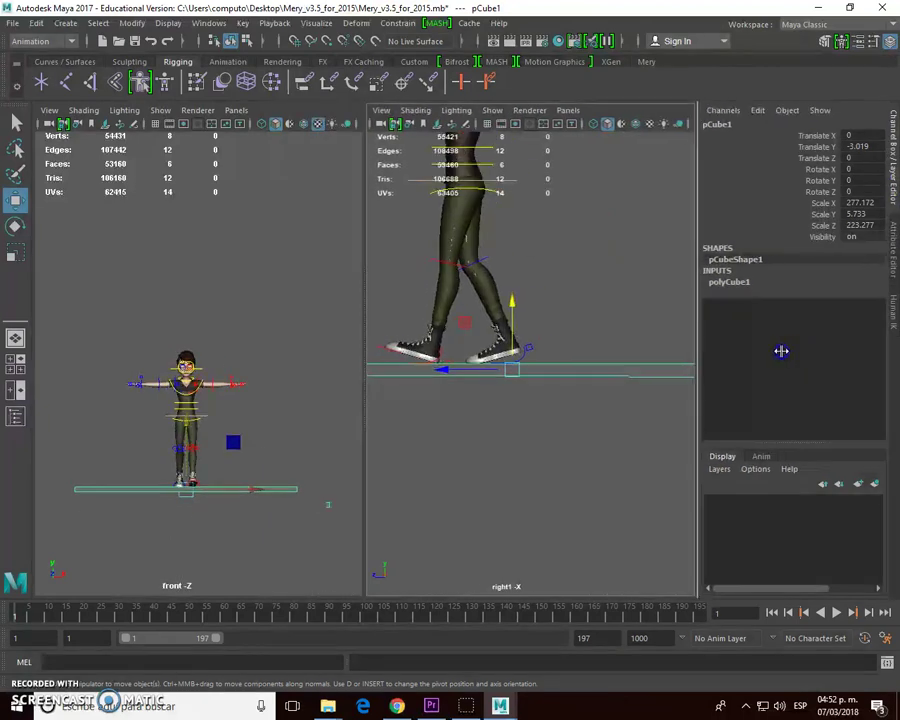
left_click(877, 486)
double_click(789, 503)
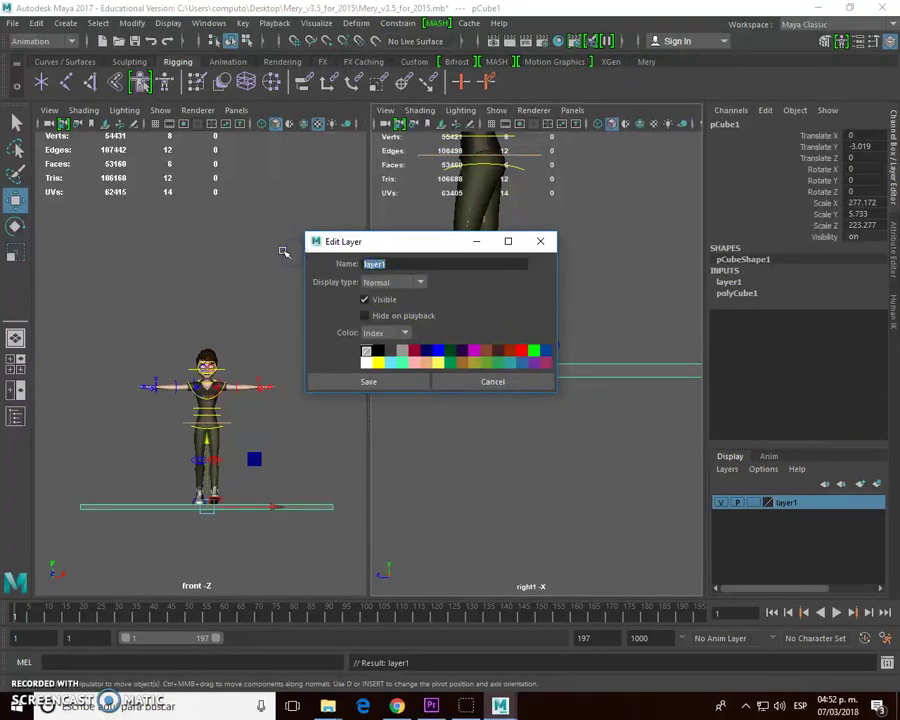
left_click(368, 381)
left_click(753, 503)
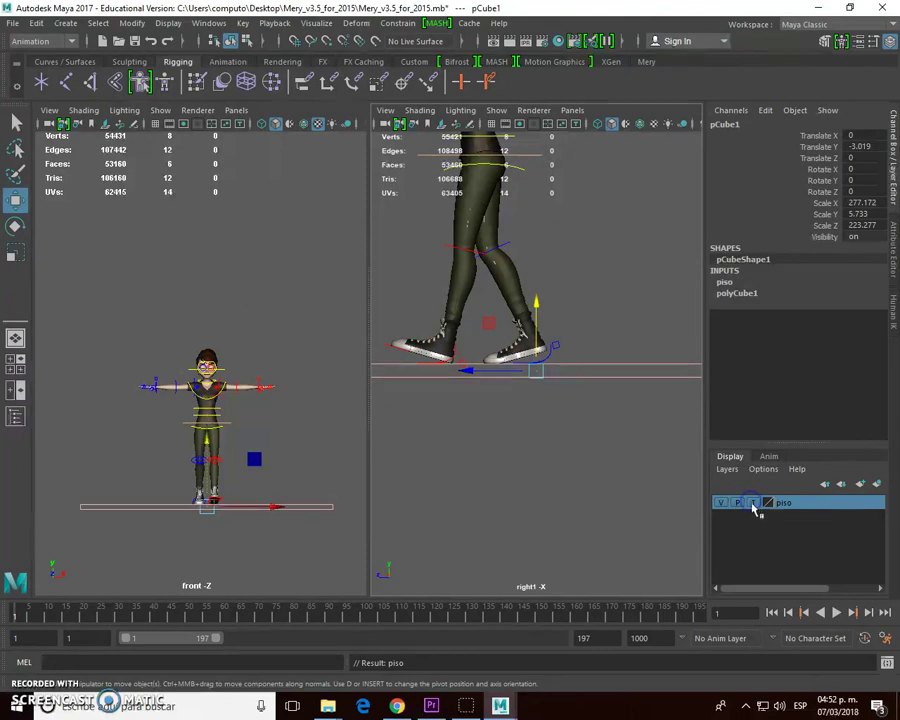
left_click(615, 374)
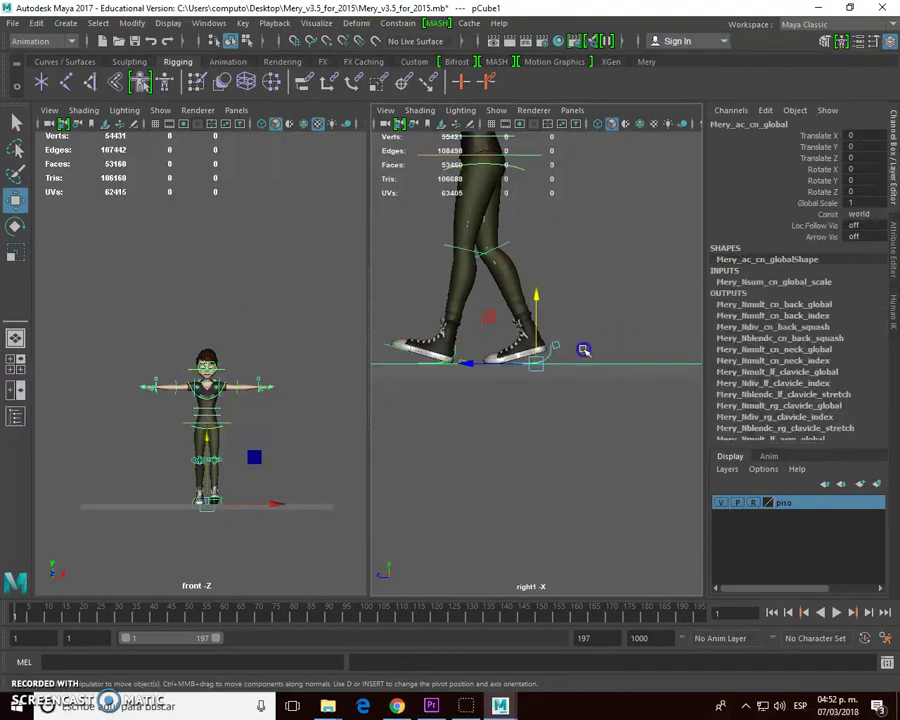
left_click(588, 368)
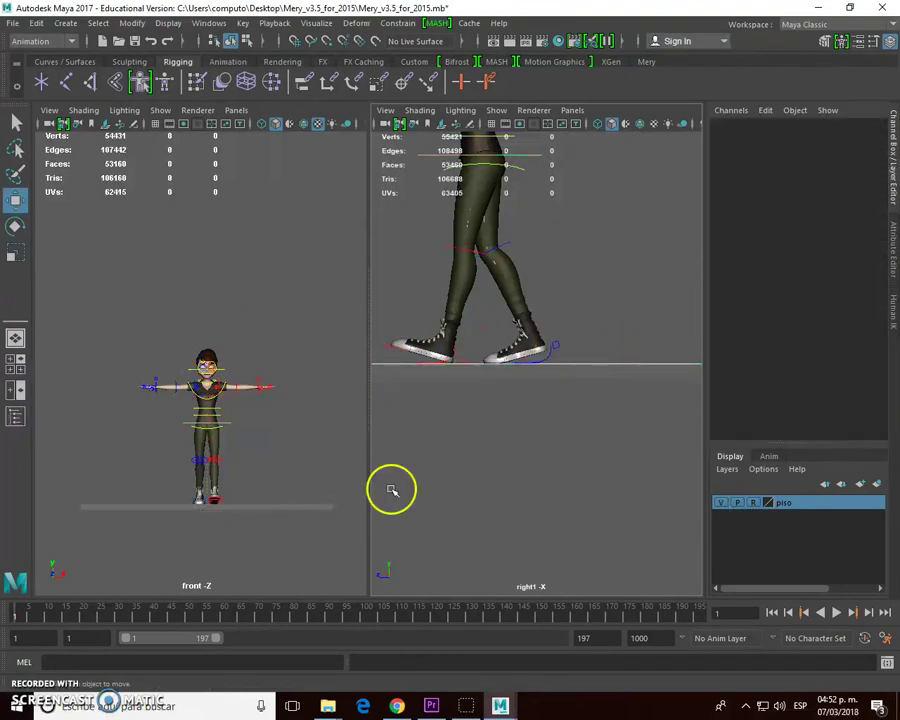